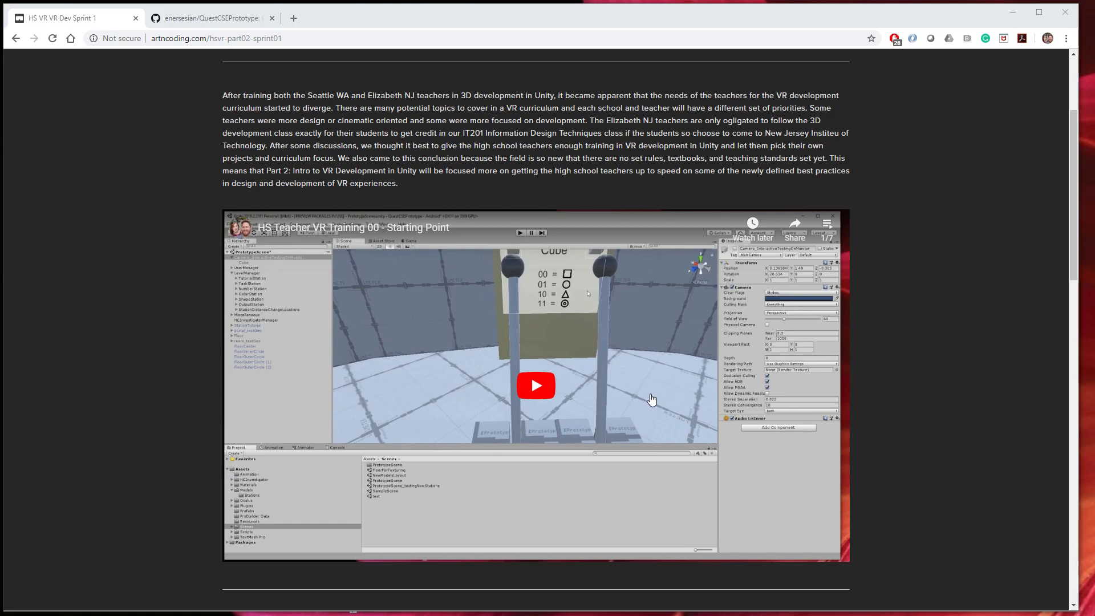
Review the VR user experience readings and the teacher training videos on the Intro to VR Dev: Sprint 1 page
scroll(633, 391, "down", 8)
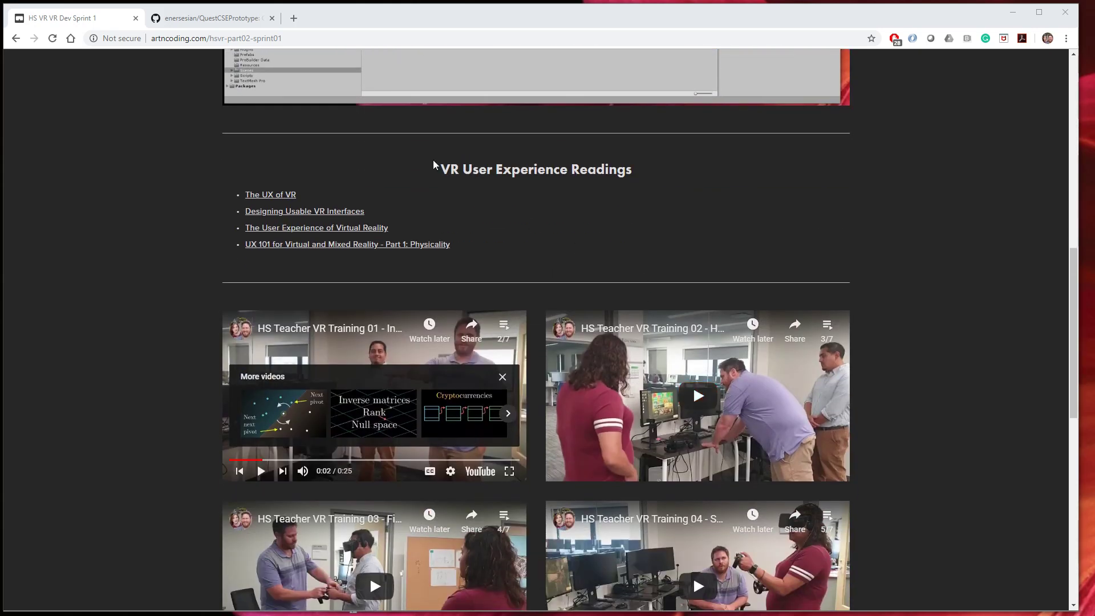
scroll(481, 329, "down", 2)
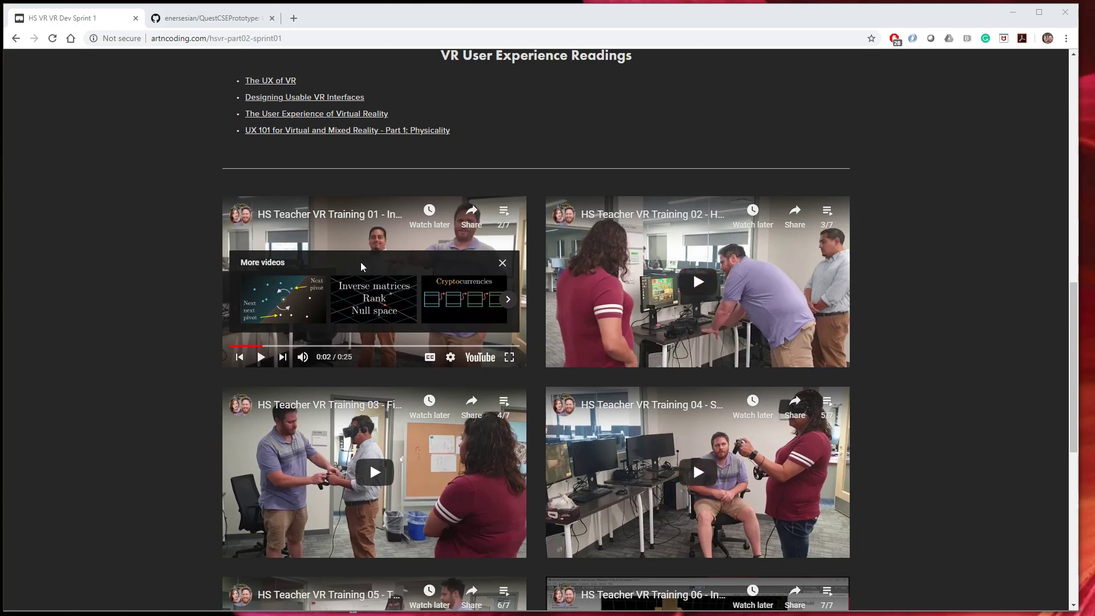
left_click(501, 264)
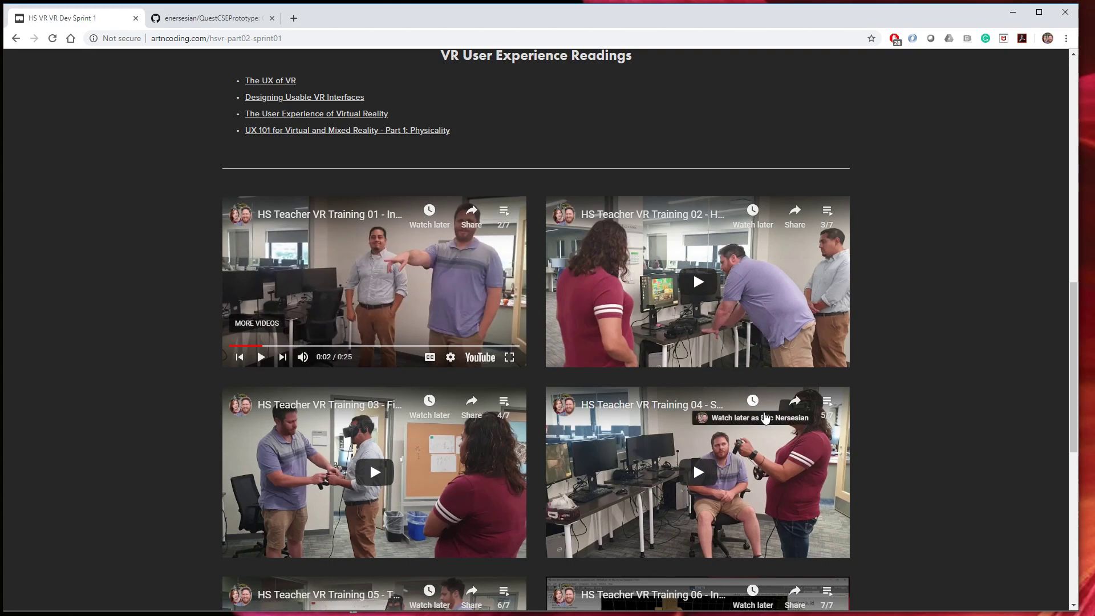
scroll(705, 377, "down", 5)
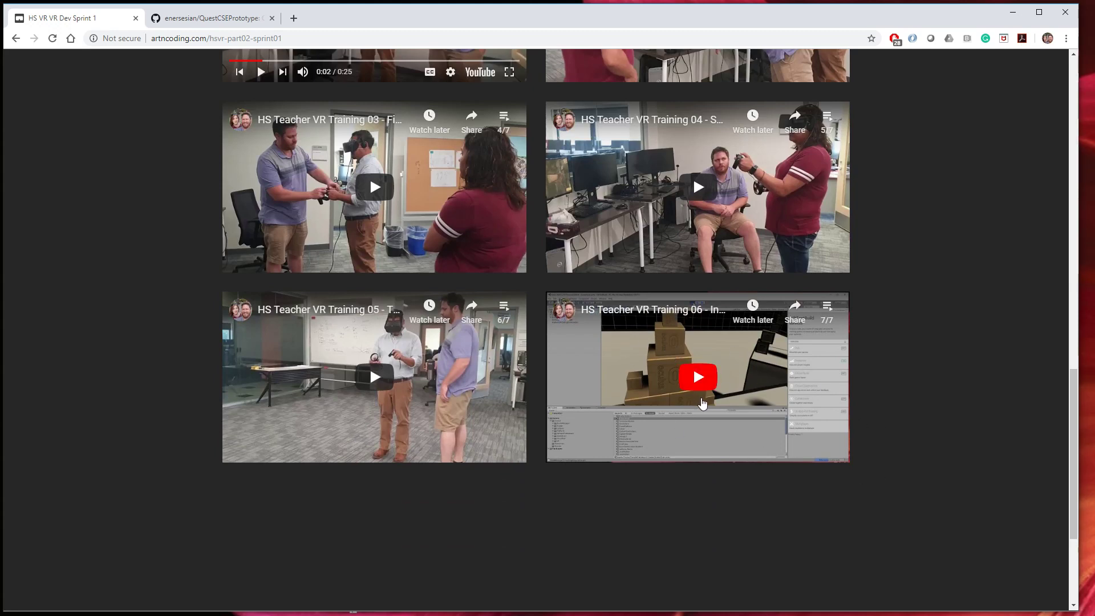
scroll(703, 402, "up", 15)
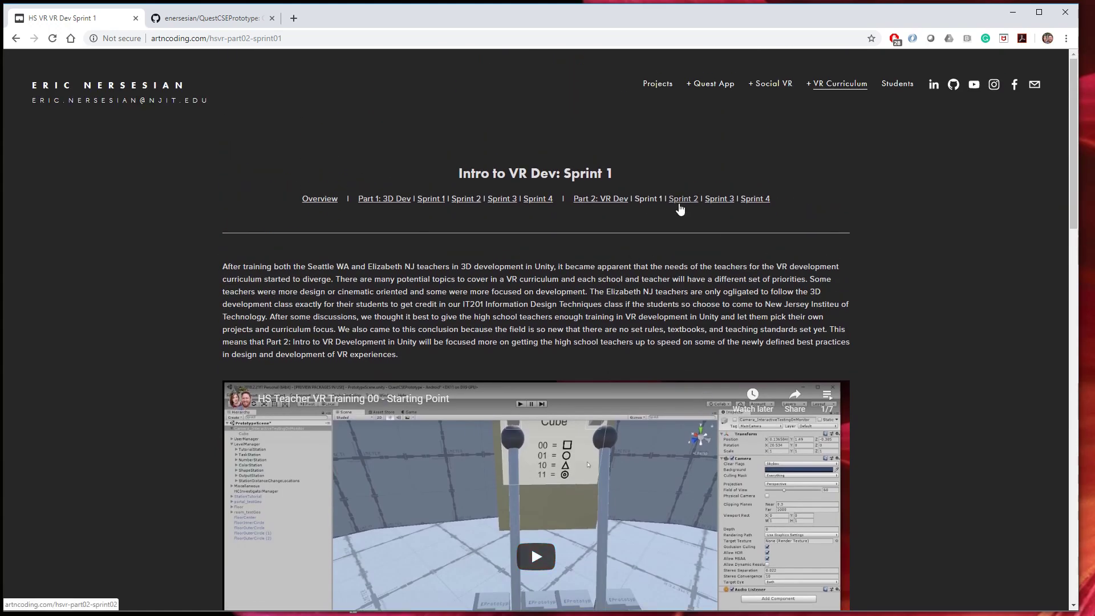
left_click(672, 200)
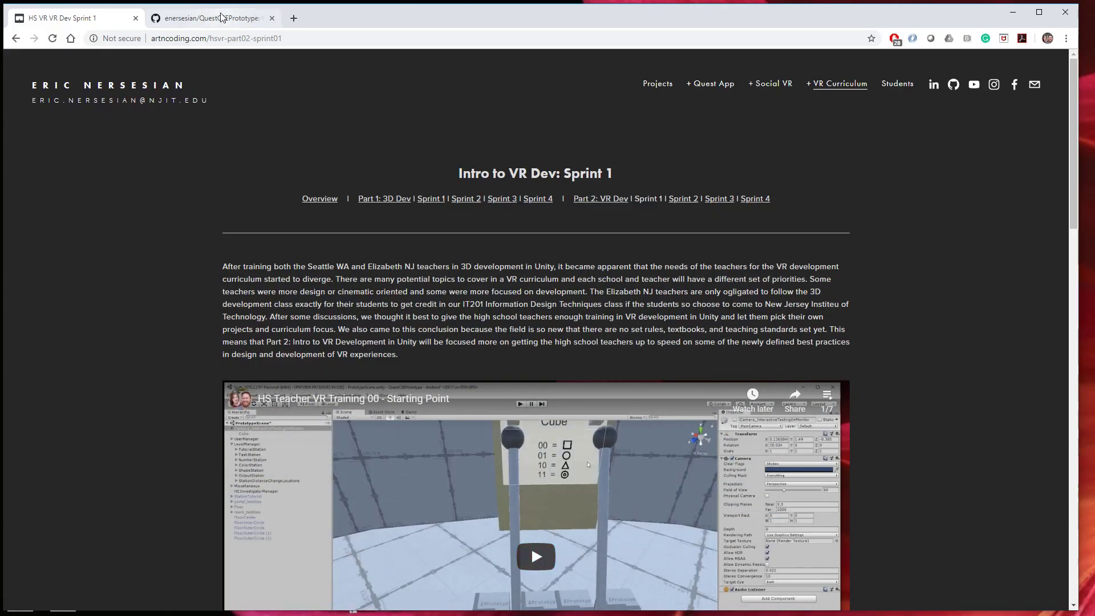
View the QuestCSEPrototype repository on GitHub, and switch to the PrototypeScene project in Unity
left_click(222, 17)
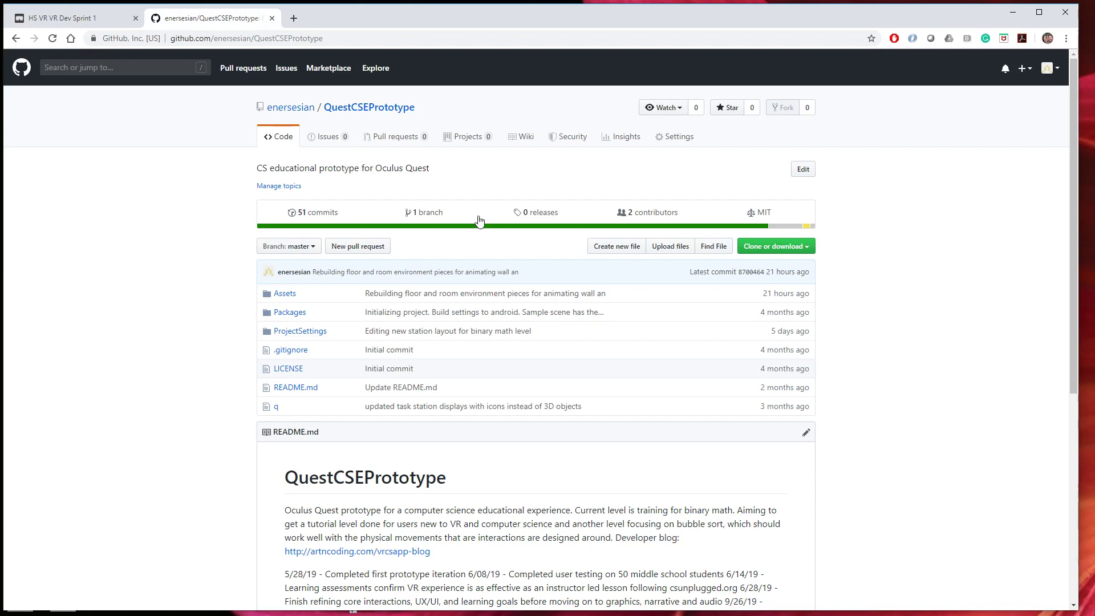
left_click(63, 25)
left_click(598, 201)
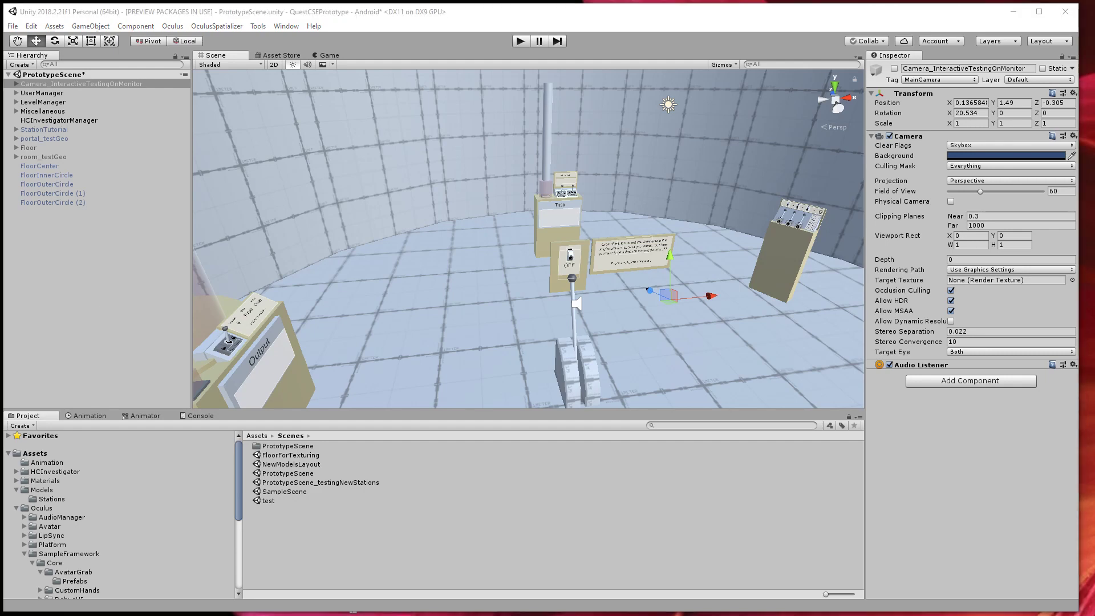
Switch to the browser, return to the "probuilder tutorials" search results and open the ProCore ProBuilder page
left_click_drag(0, 59, 929, 26)
left_click_drag(927, 609, 927, 577)
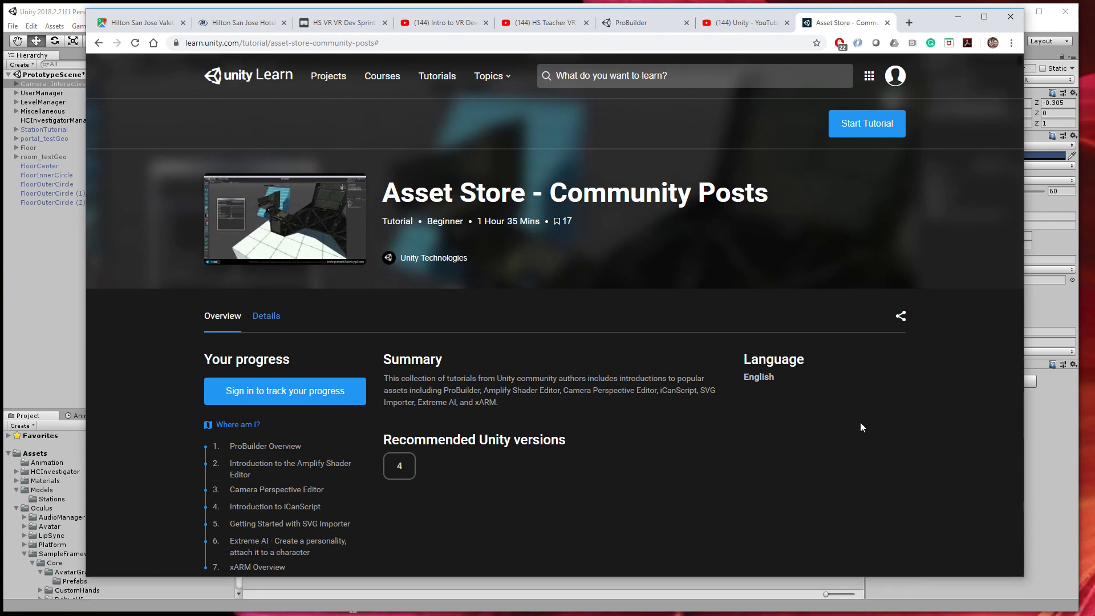
left_click(94, 44)
right_click(98, 43)
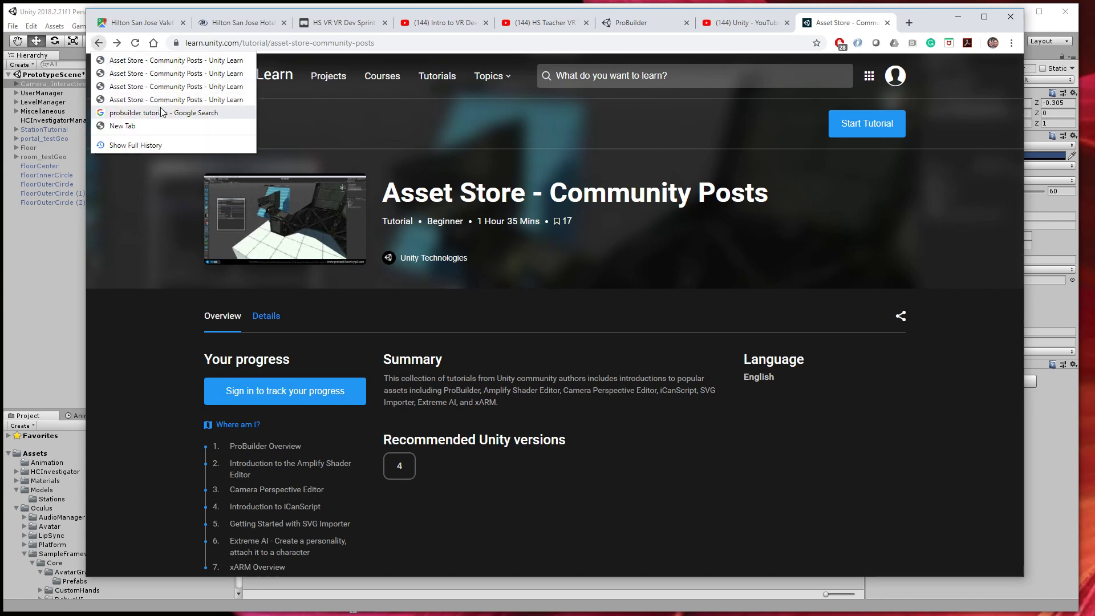
left_click(162, 112)
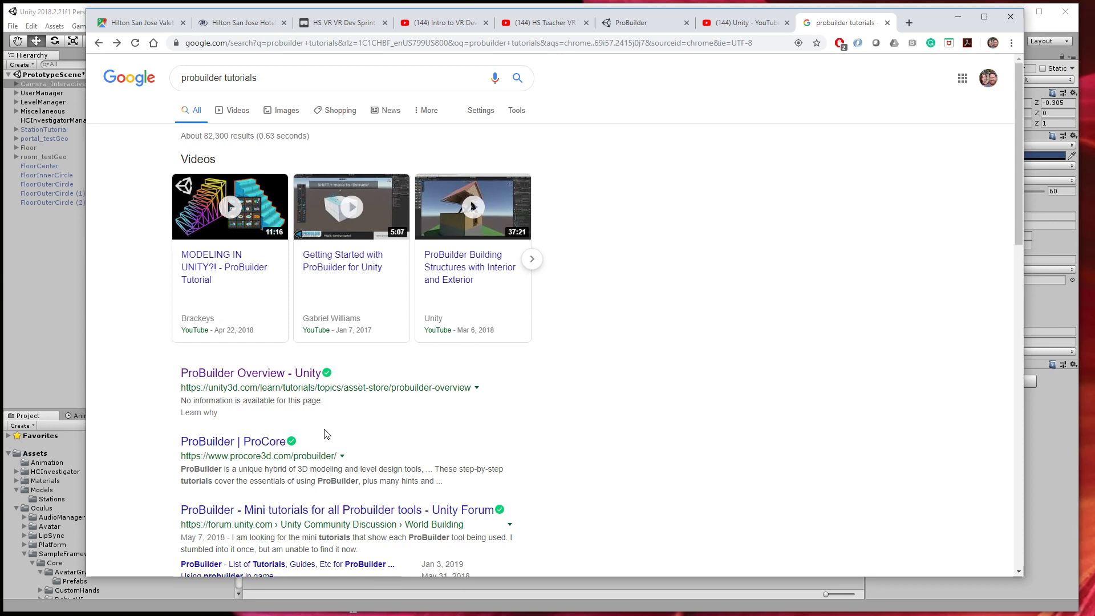
left_click(249, 449)
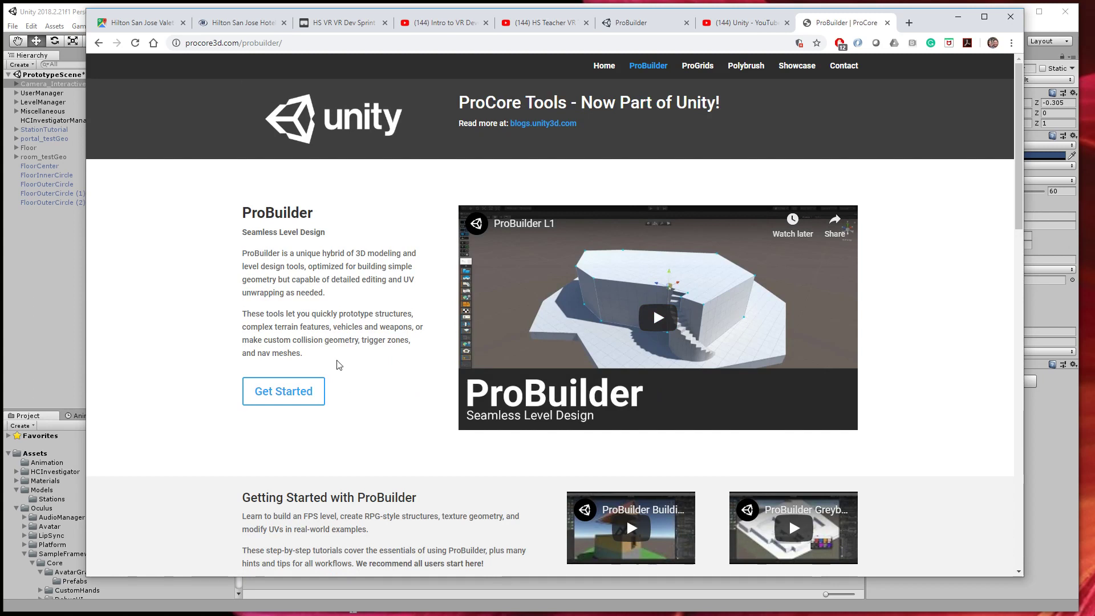
Examine the ProBuilder overview, page address and Getting Started tutorial videos on the ProCore page
scroll(354, 379, "down", 2)
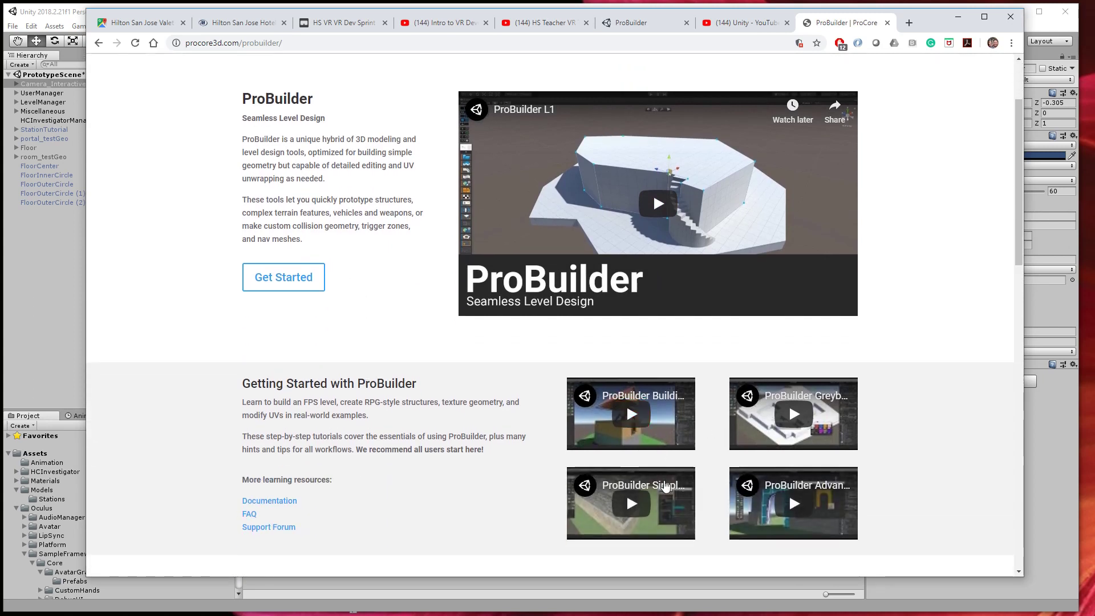
scroll(665, 485, "up", 2)
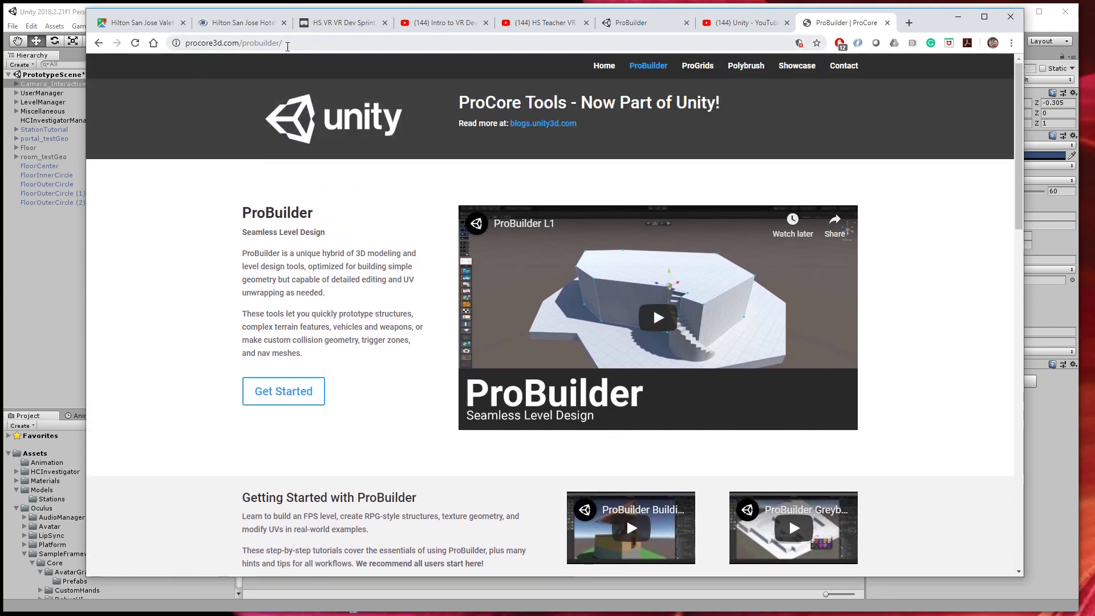
left_click(288, 44)
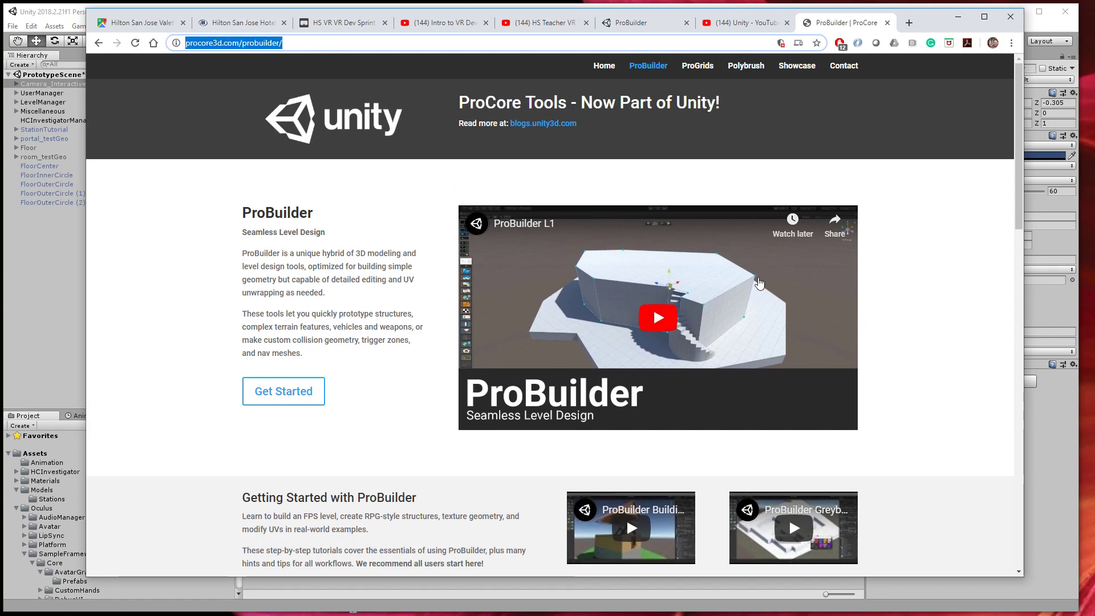
scroll(847, 431, "down", 2)
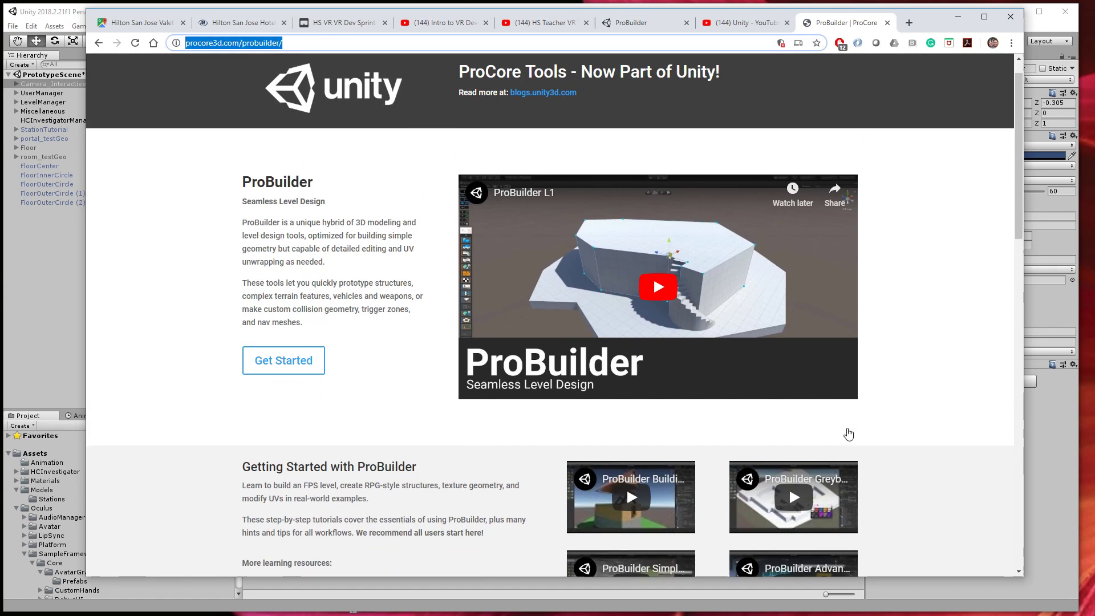
scroll(761, 459, "down", 2)
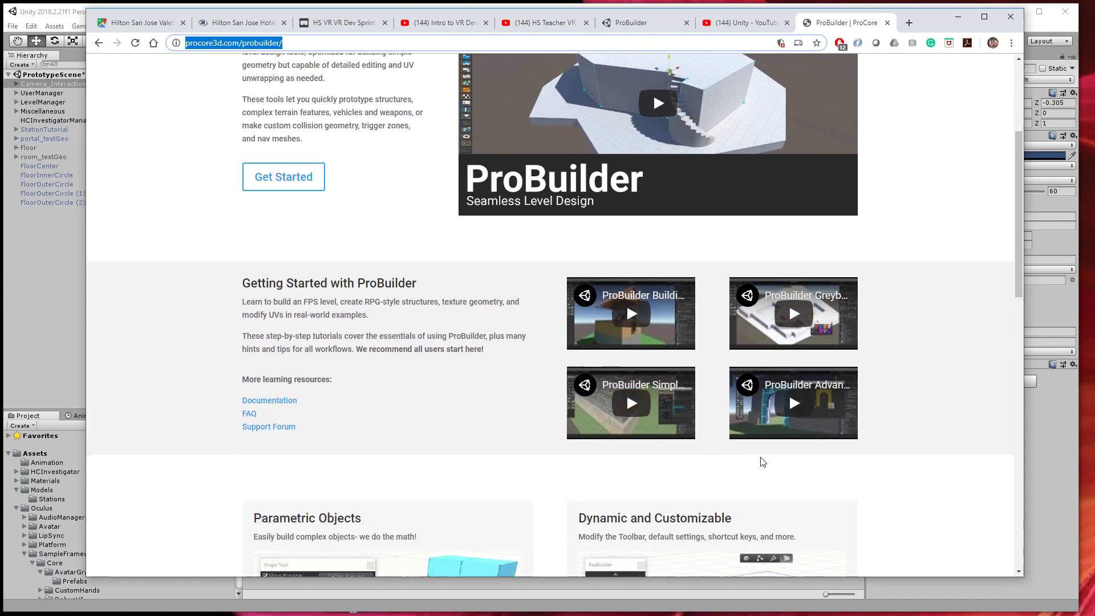
Examine the ProBuilder feature demos, from parametric objects and geometry tools to vertex colors and UVs, and return to the Getting Started section
scroll(763, 461, "down", 6)
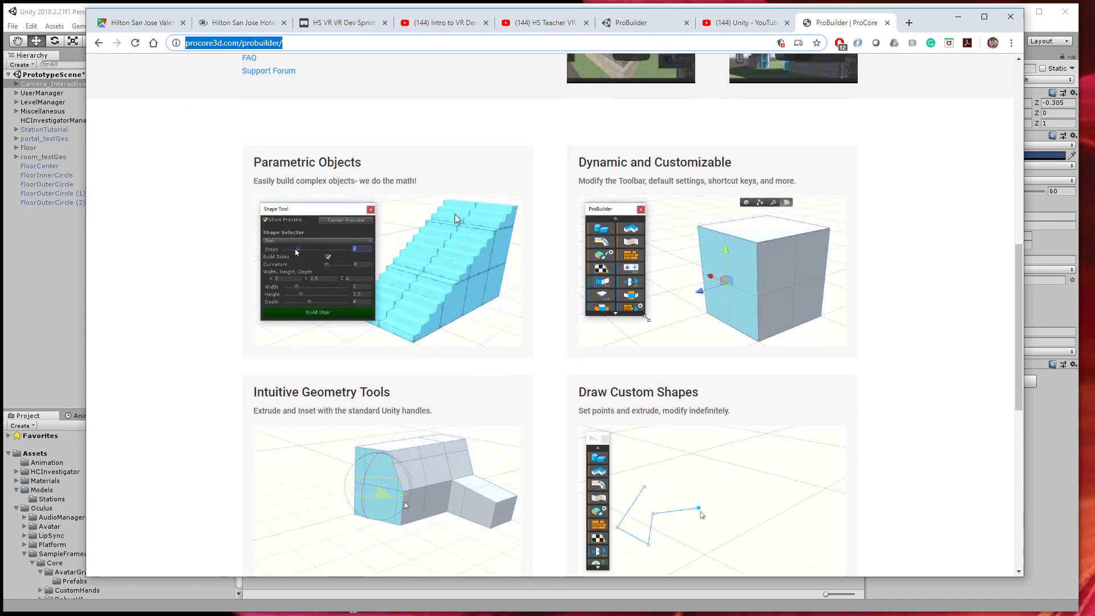
scroll(762, 461, "down", 1)
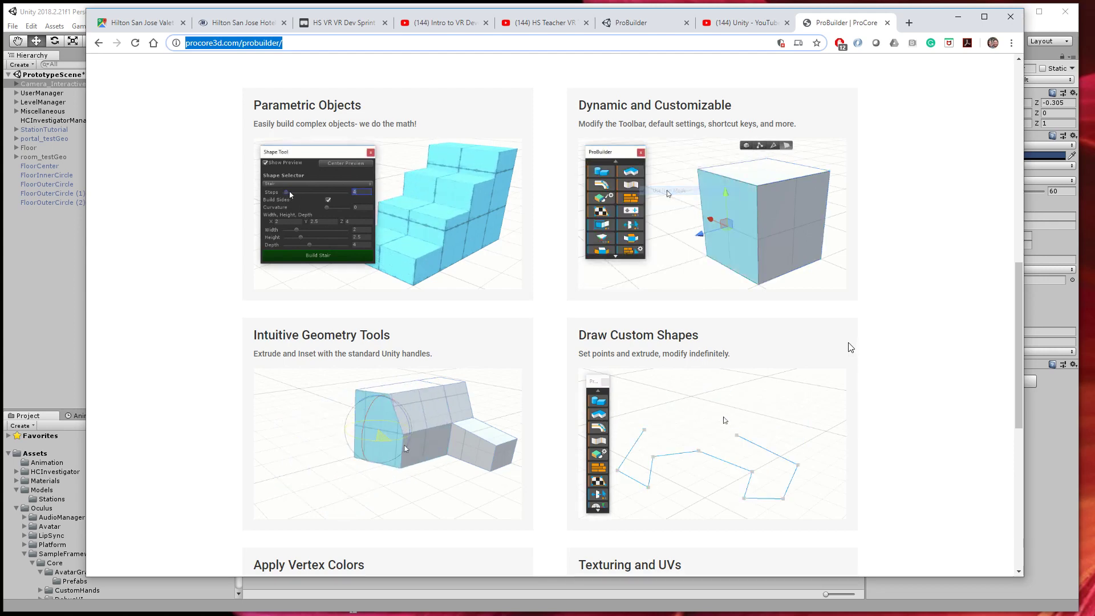
scroll(867, 336, "down", 6)
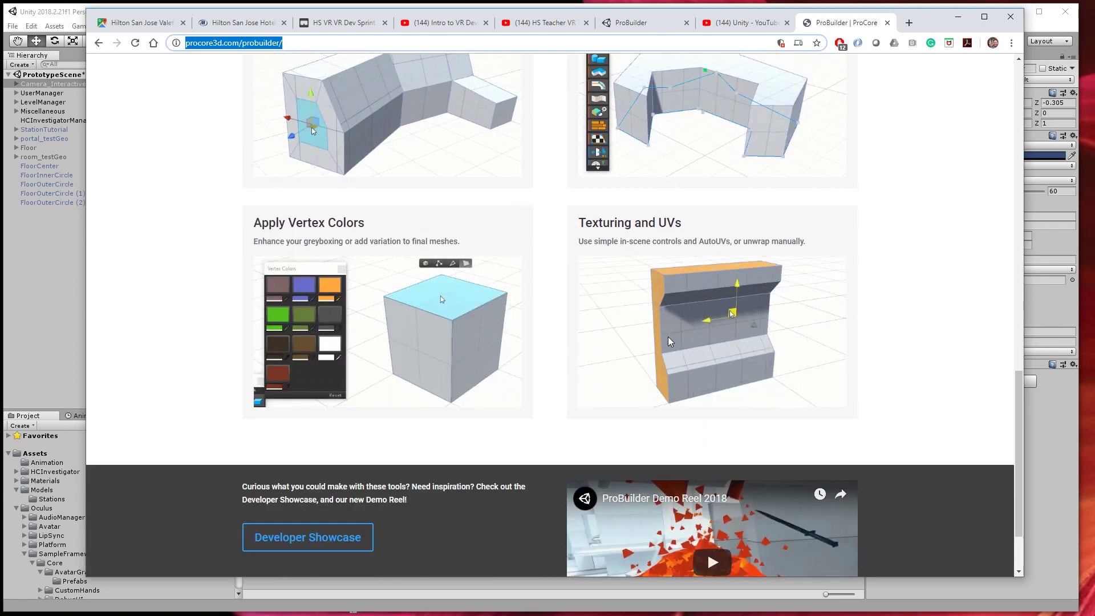
scroll(513, 359, "up", 2)
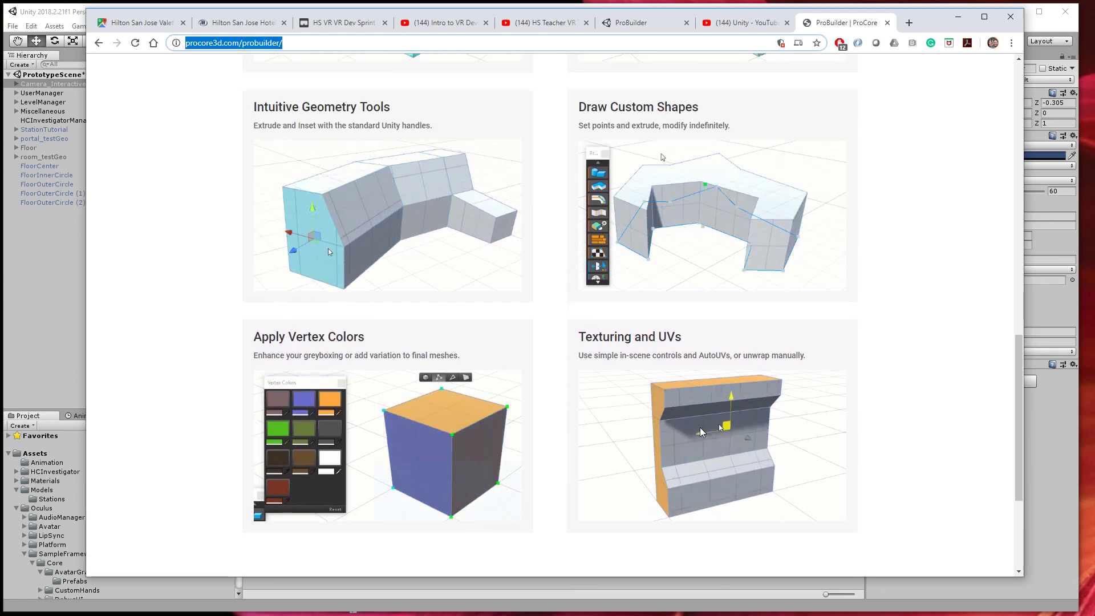
scroll(700, 433, "up", 2)
scroll(701, 432, "up", 1)
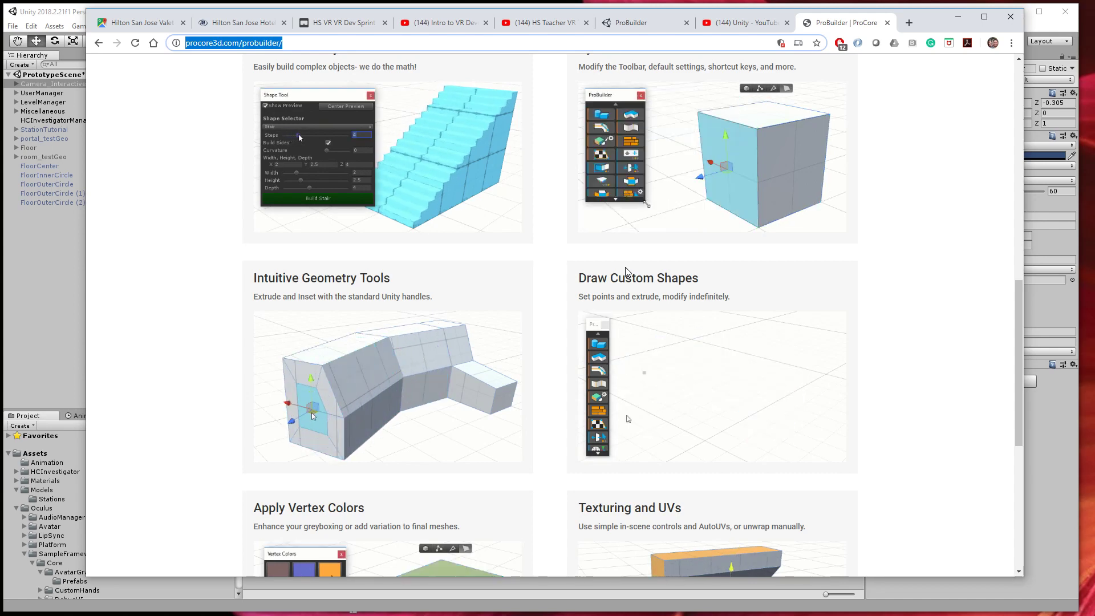
scroll(726, 303, "up", 3)
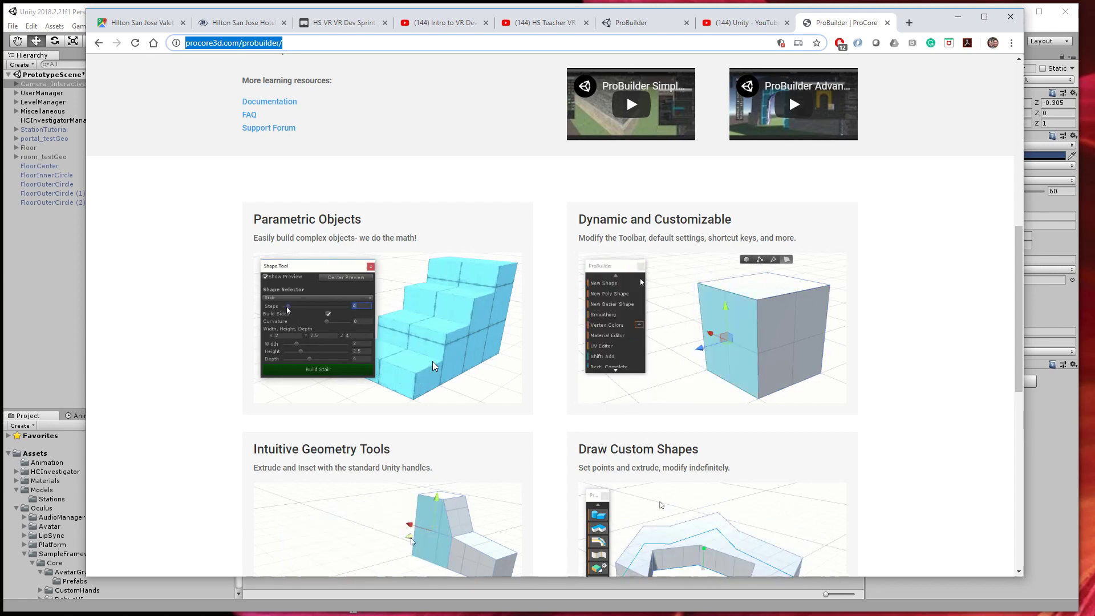
scroll(709, 263, "up", 2)
scroll(708, 263, "up", 5)
scroll(709, 263, "down", 1)
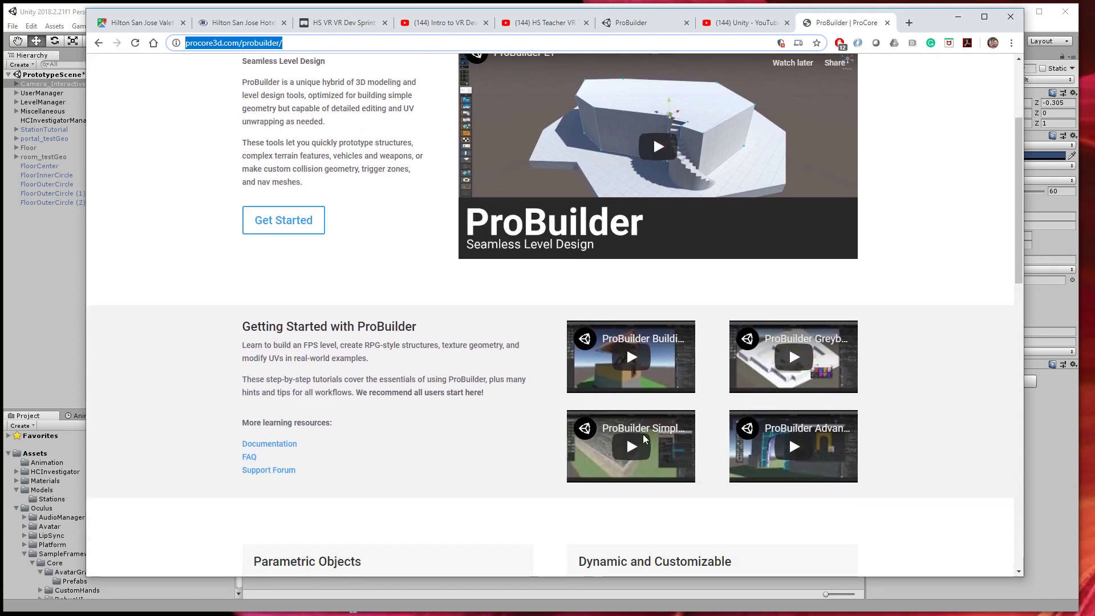
Switch to Unity and create a new scene, saving the changes to PrototypeScene
left_click(959, 21)
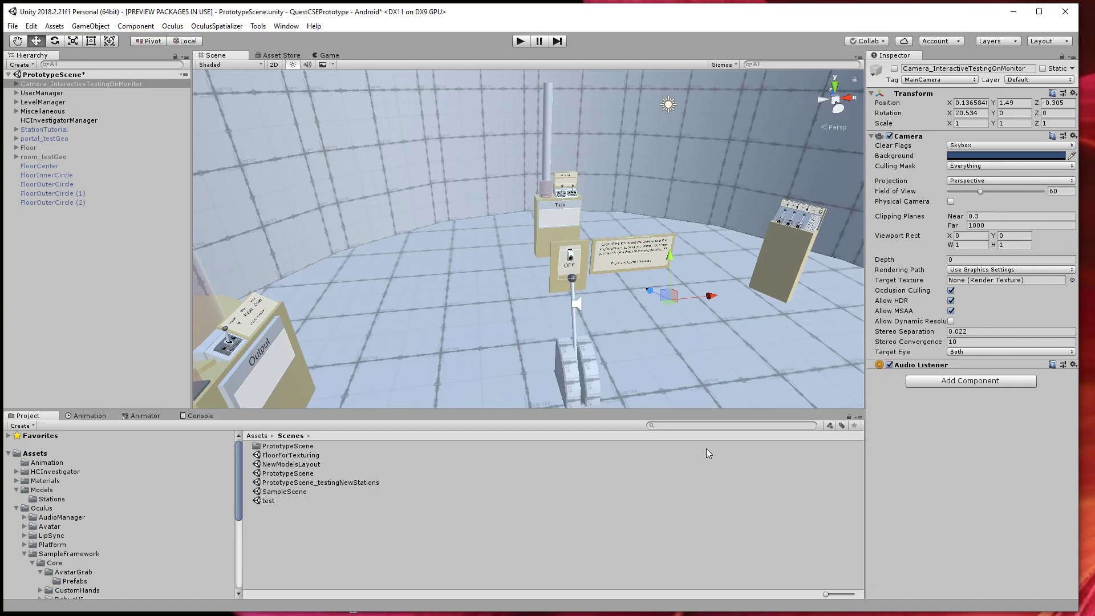
left_click(12, 25)
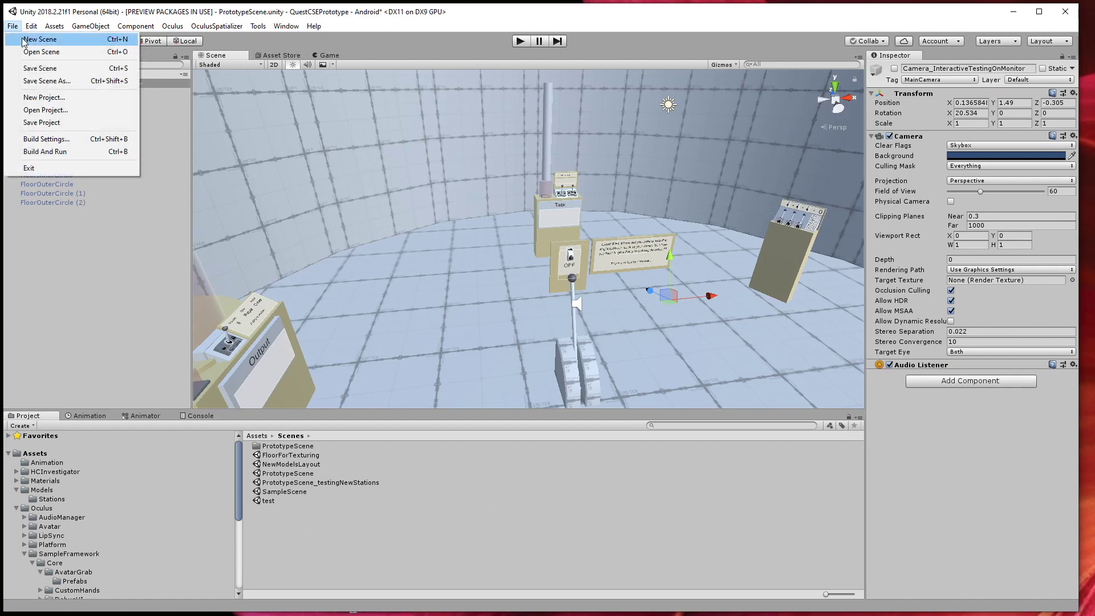
left_click(39, 38)
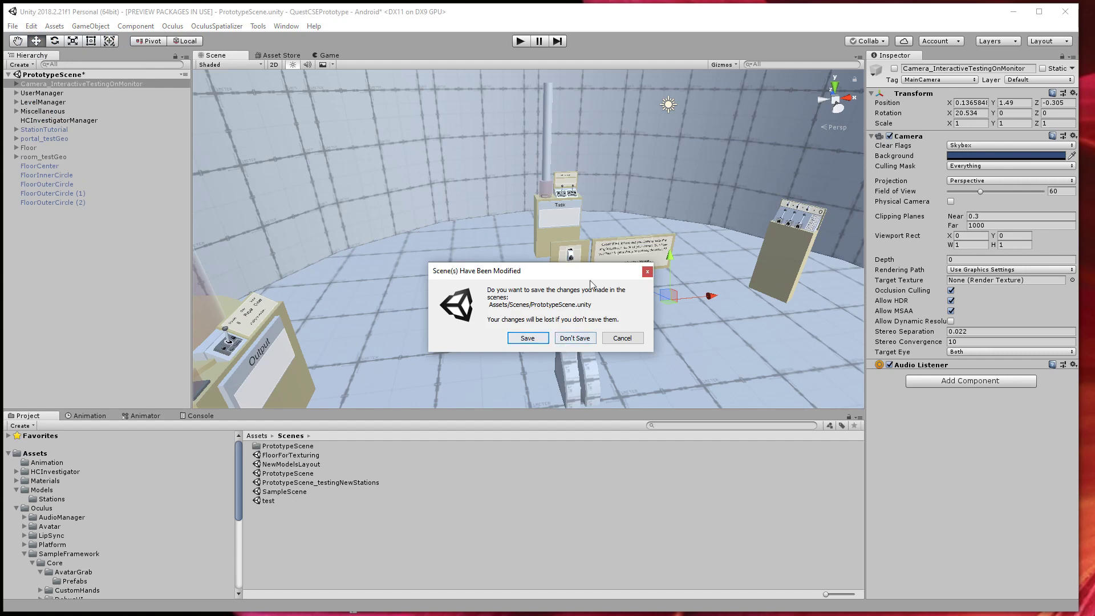
left_click(528, 340)
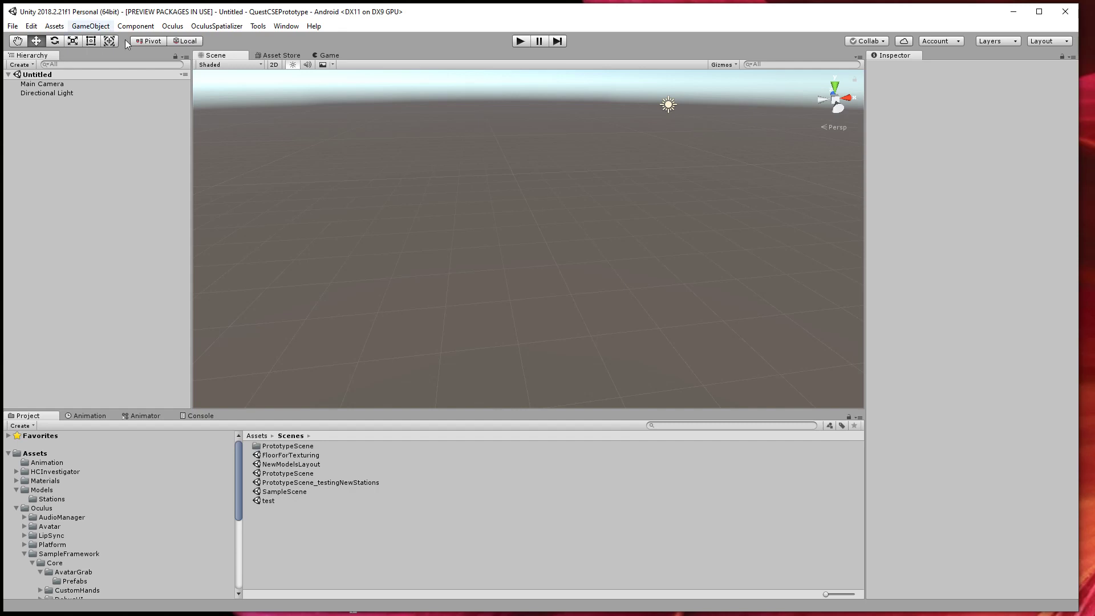
Search the Asset Store for "oculu" and open the Oculus Integration asset page
left_click(289, 54)
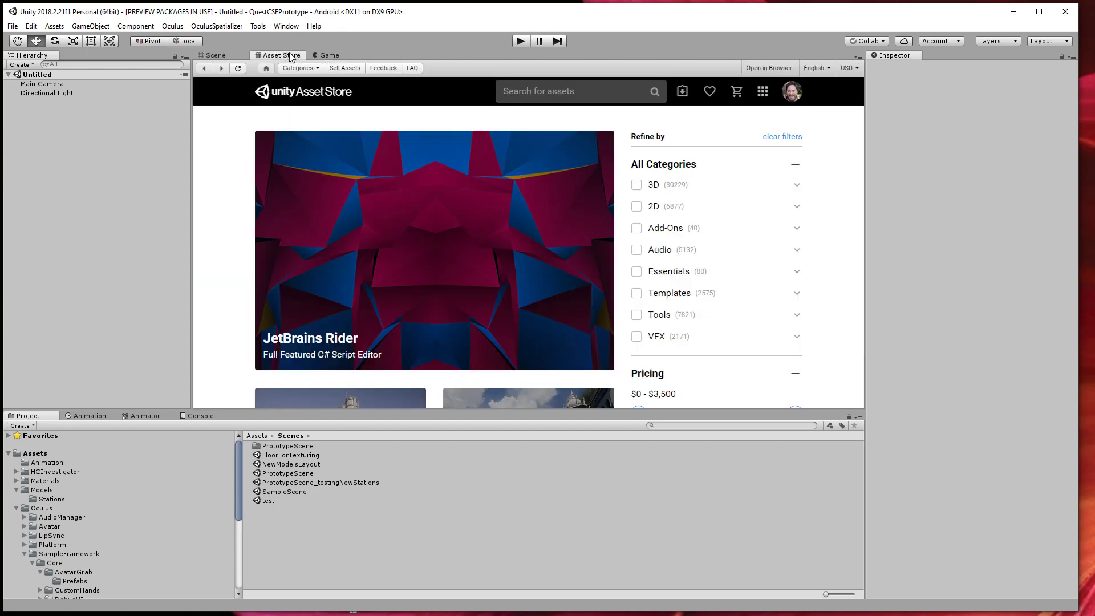
left_click(535, 93)
type("oculu")
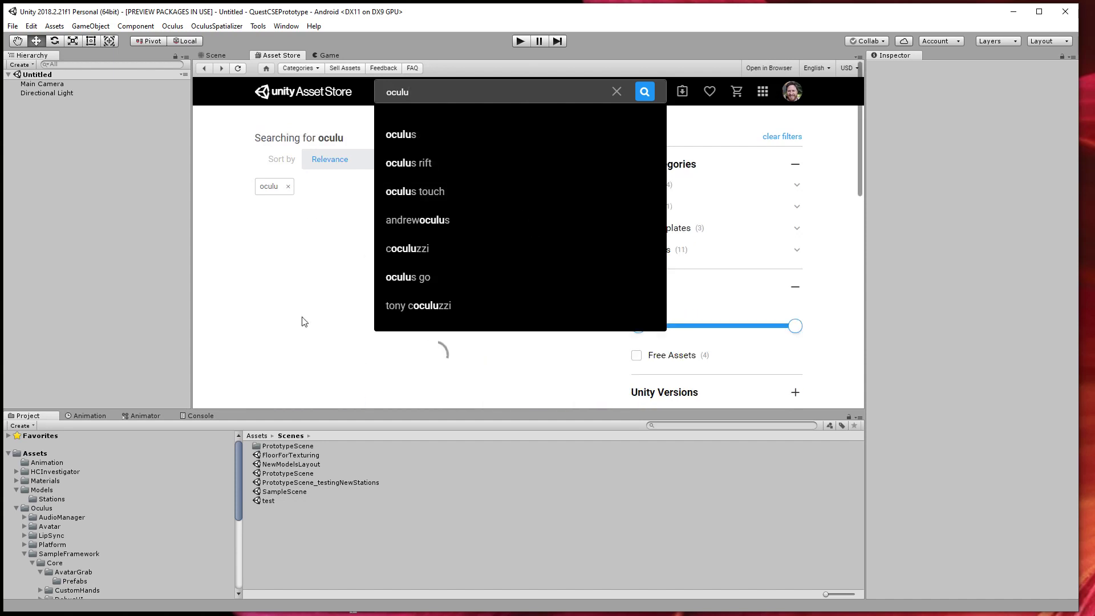
left_click(203, 283)
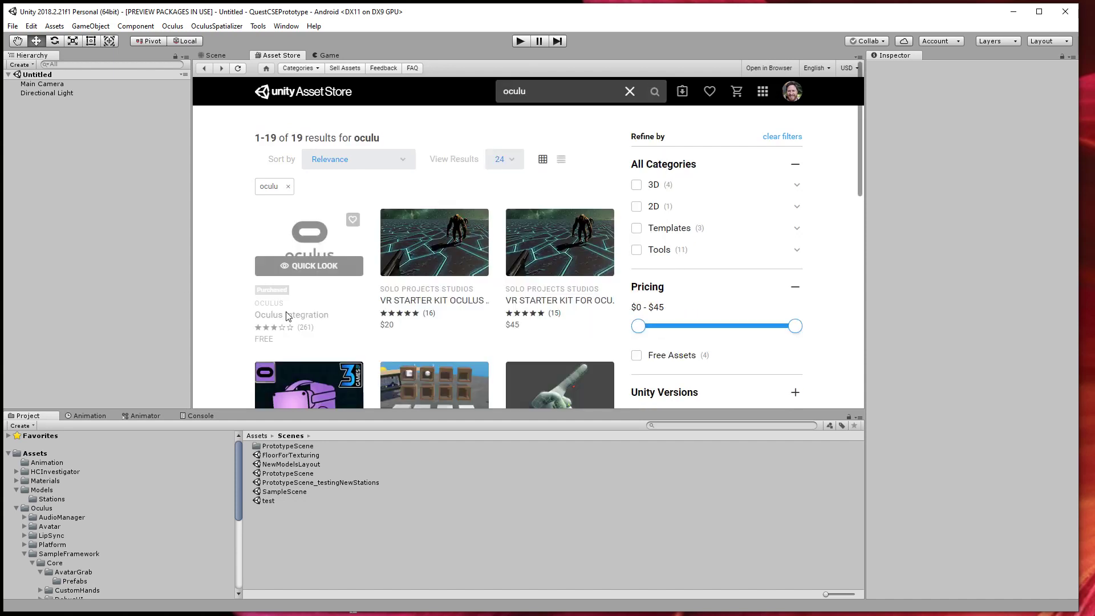
left_click(288, 313)
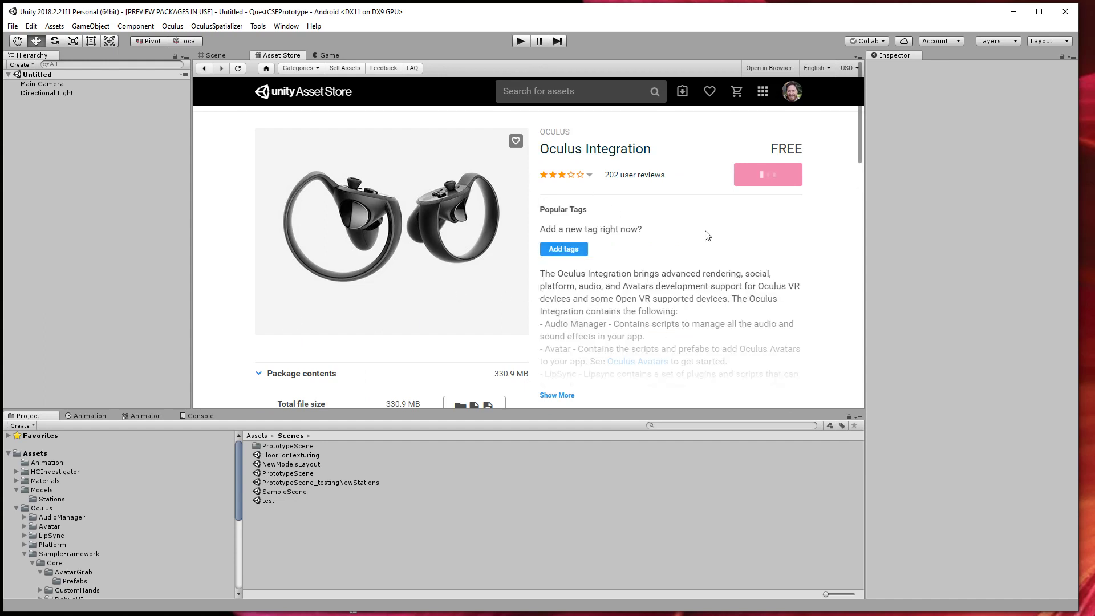
Open the Package Manager, move its window over the Asset Store view and widen it
left_click(278, 26)
left_click(319, 103)
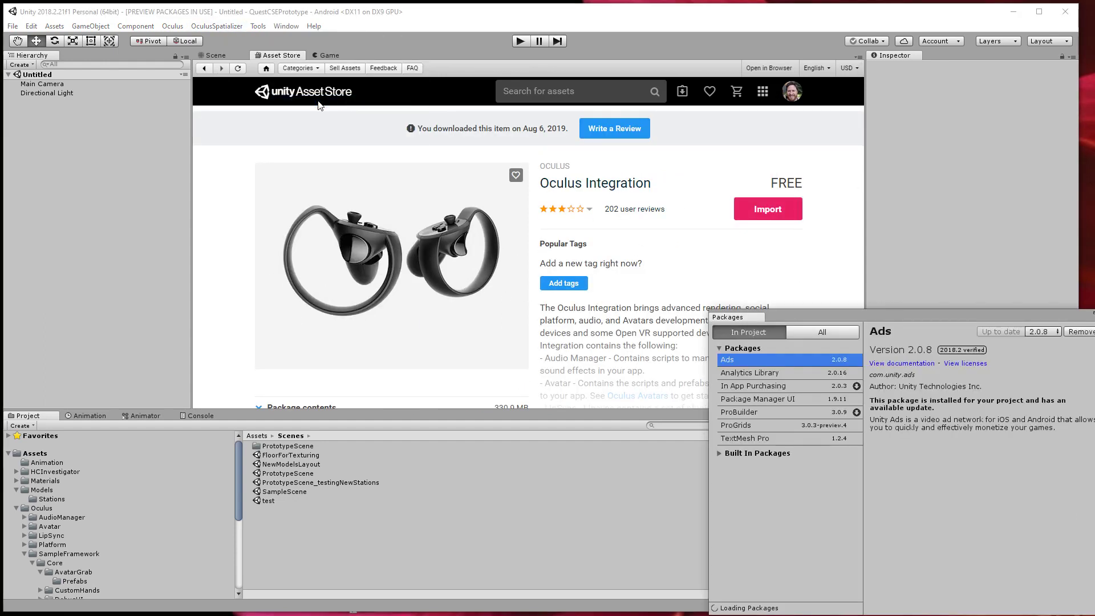
left_click_drag(788, 316, 302, 97)
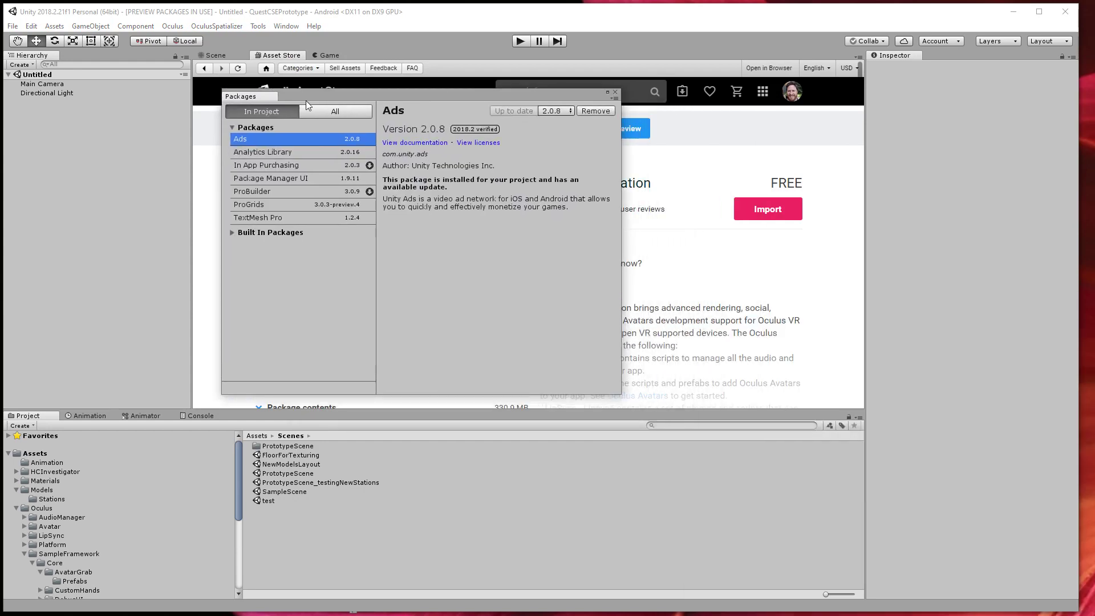
left_click_drag(622, 299, 785, 288)
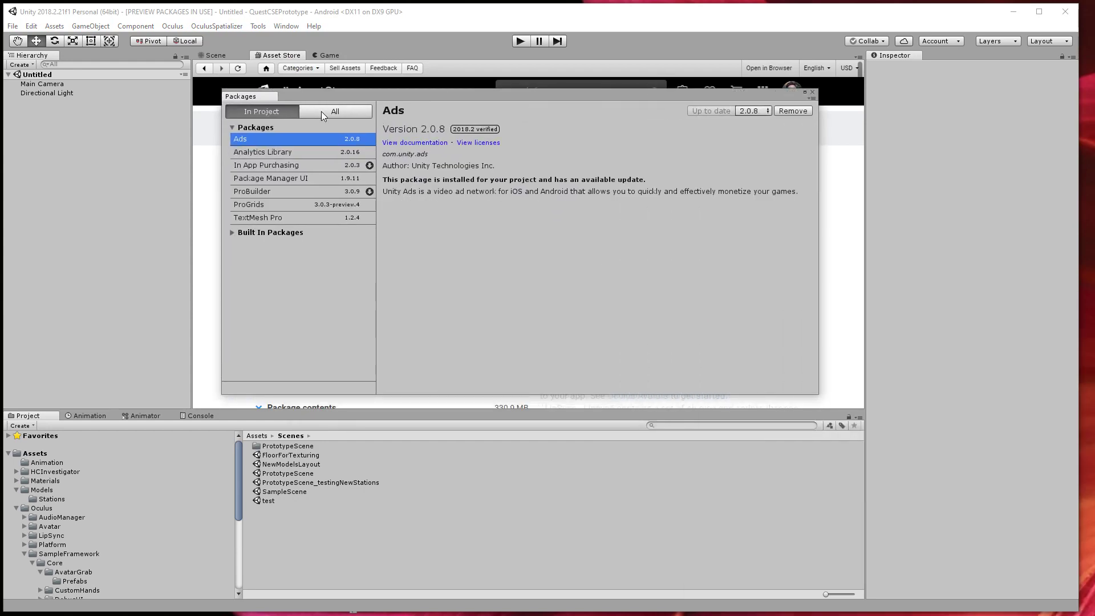
Review the details of the ProBuilder and ProGrids packages among those installed in the project
left_click(285, 25)
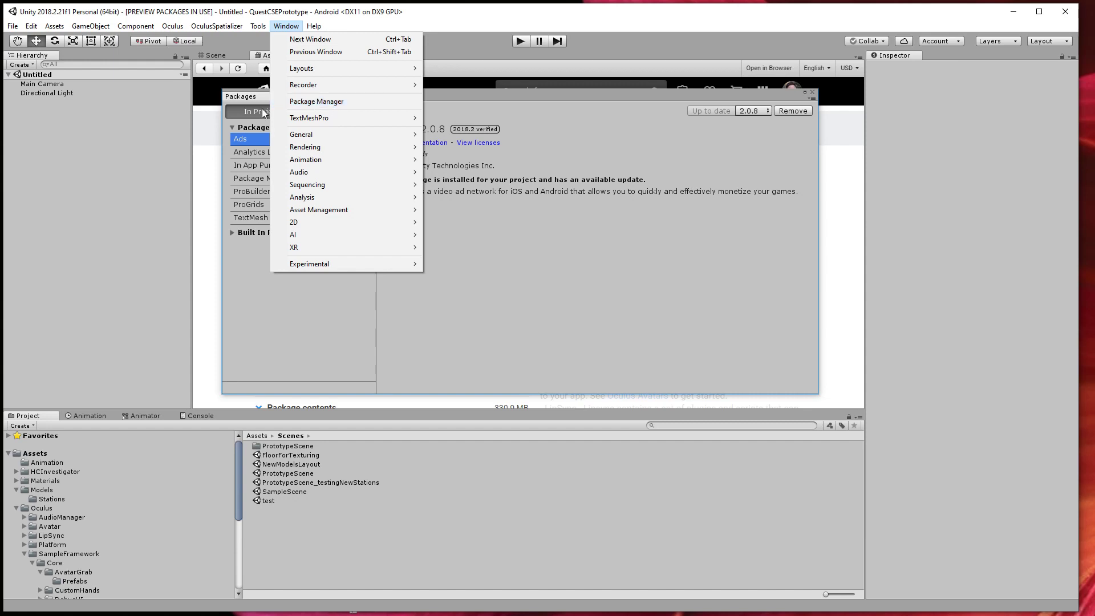
left_click(454, 107)
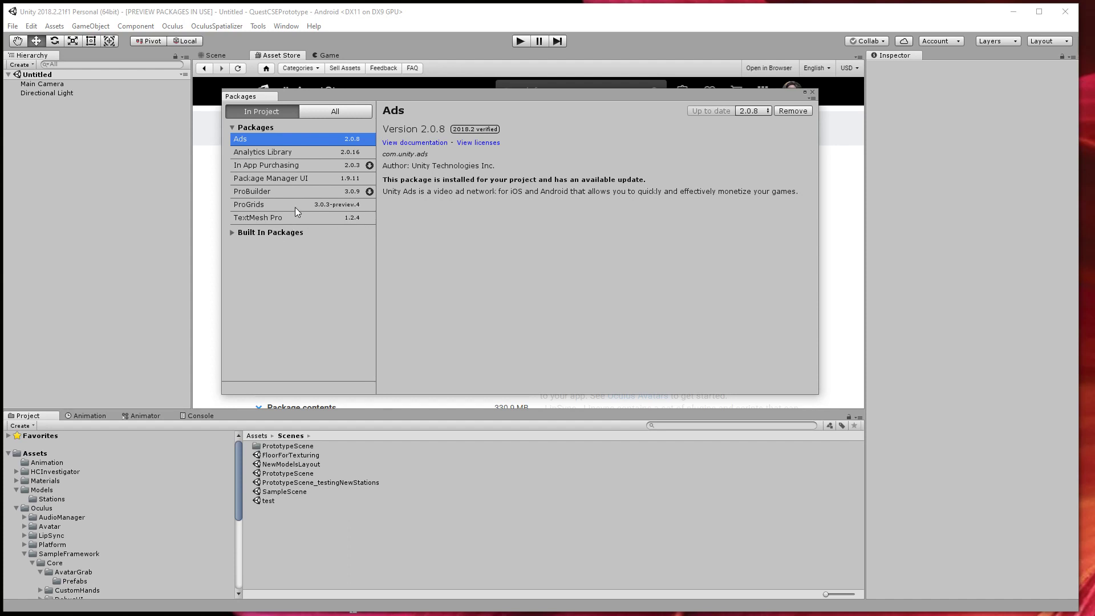
left_click(319, 118)
left_click(256, 116)
left_click(265, 191)
left_click(262, 204)
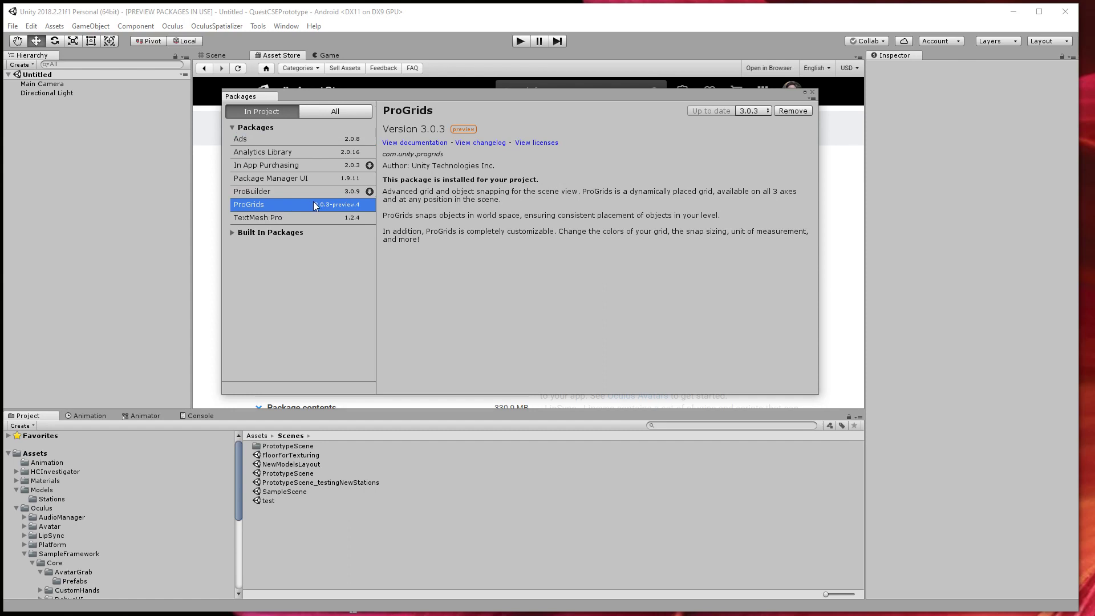
Find ProBuilder in the list of all available packages and update it to version 3.10.1
left_click(338, 112)
scroll(267, 313, "down", 3)
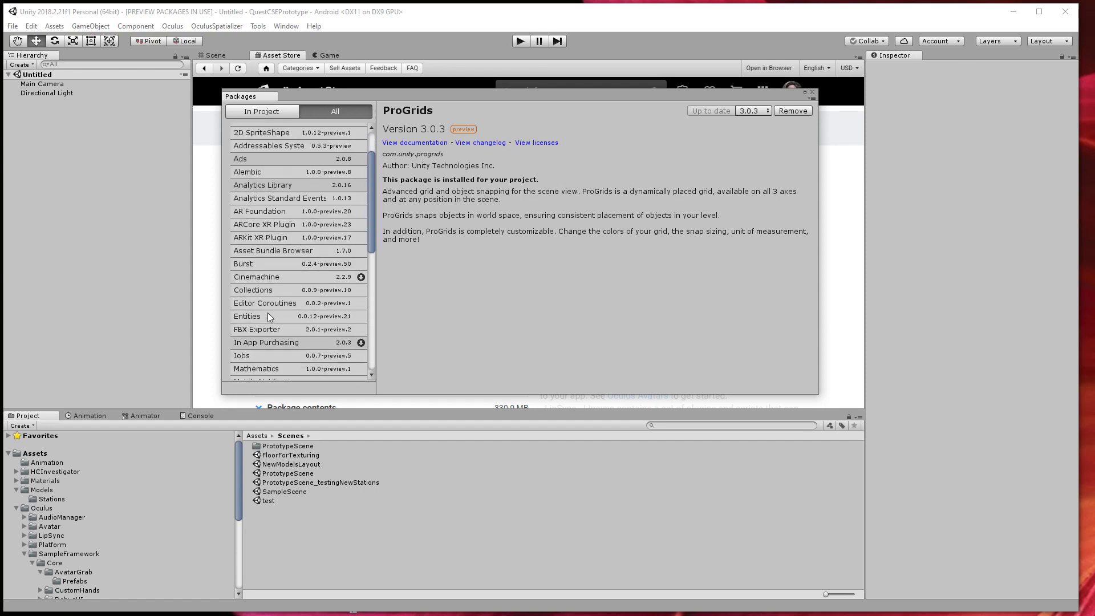
scroll(268, 313, "down", 8)
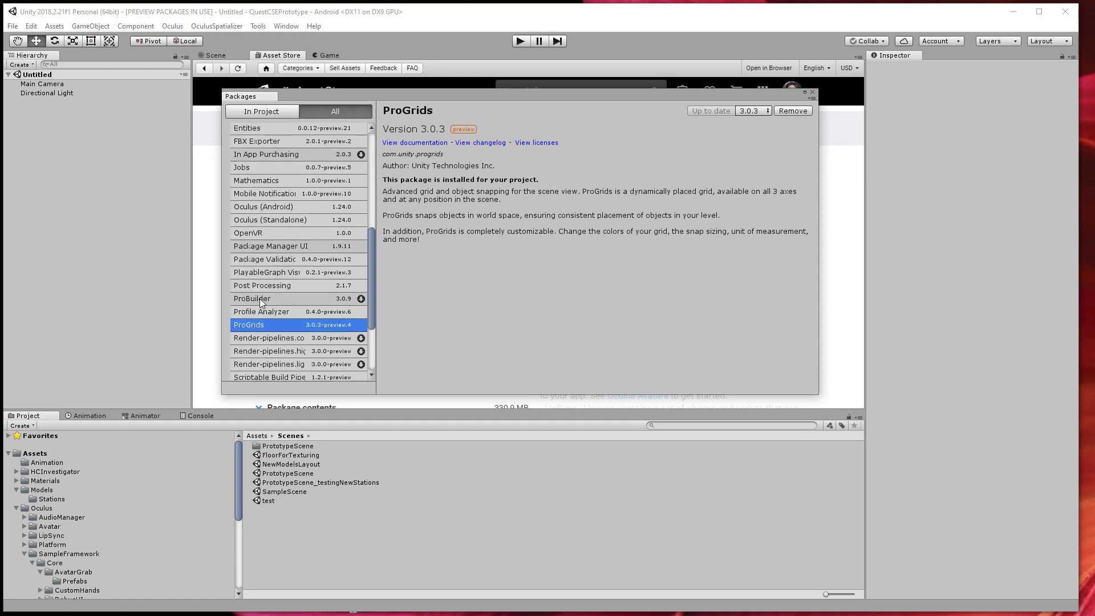
left_click(260, 298)
left_click(264, 328)
left_click(279, 315)
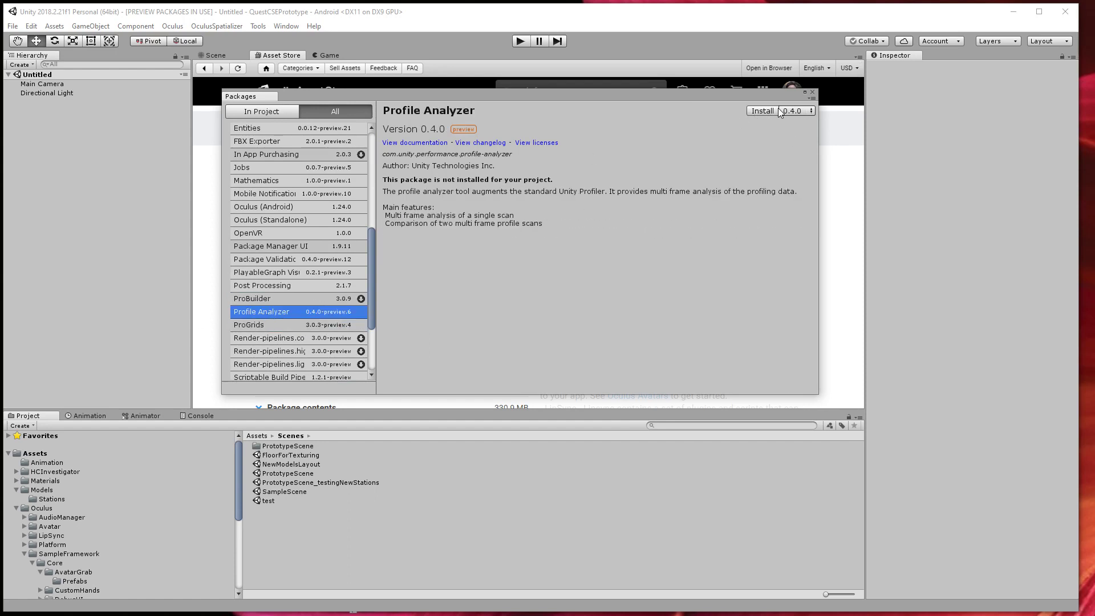
left_click(276, 300)
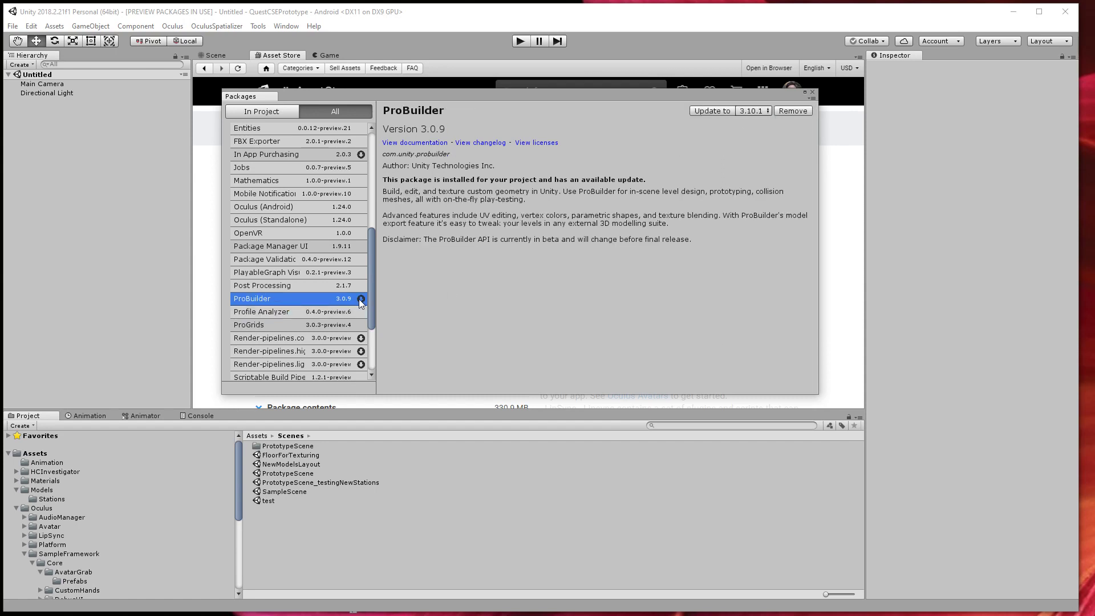
left_click(723, 112)
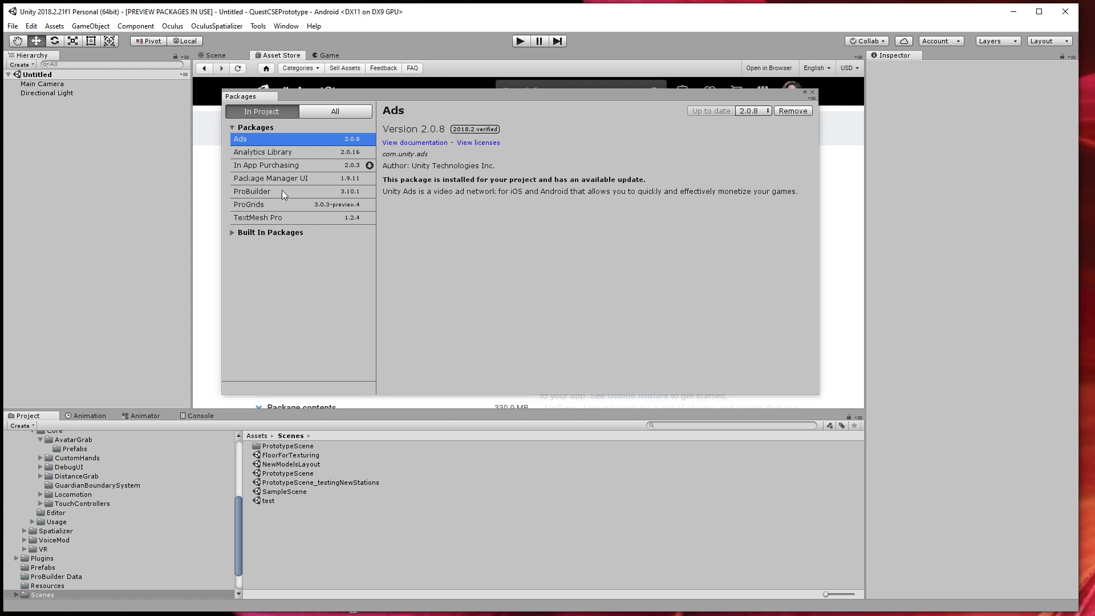
Show all available packages again and check the ProBuilder and ProGrids entries
left_click(334, 112)
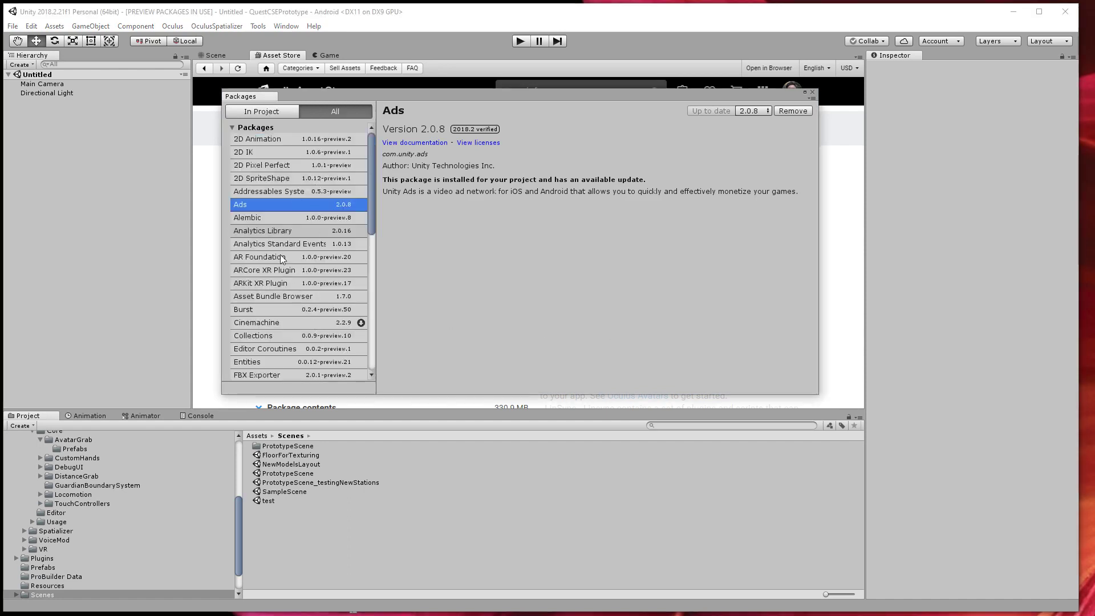
scroll(281, 257, "down", 6)
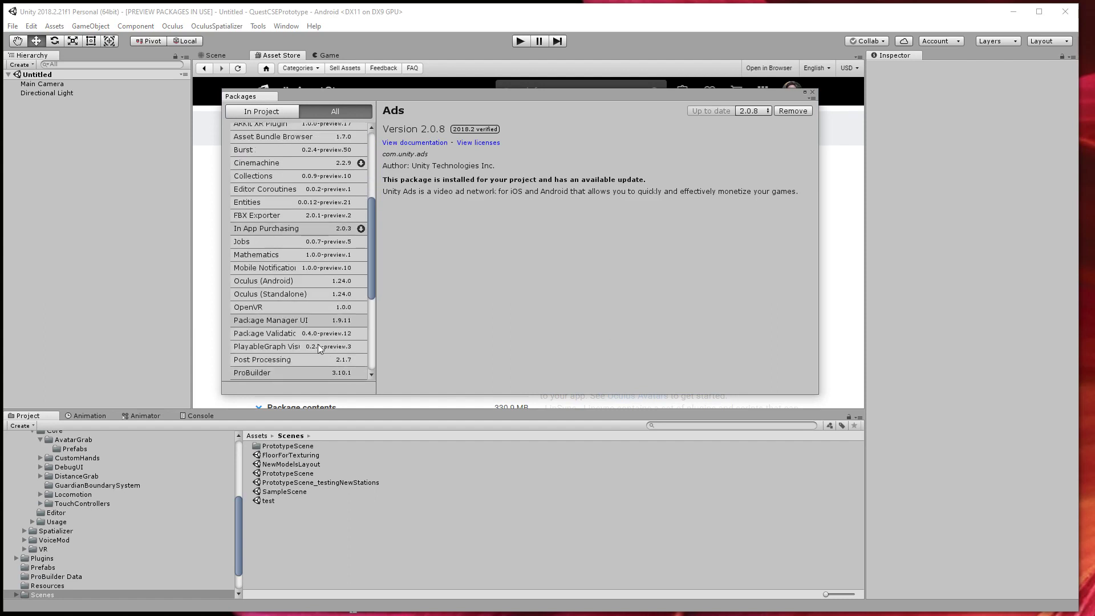
scroll(317, 344, "down", 1)
left_click(262, 341)
left_click(262, 364)
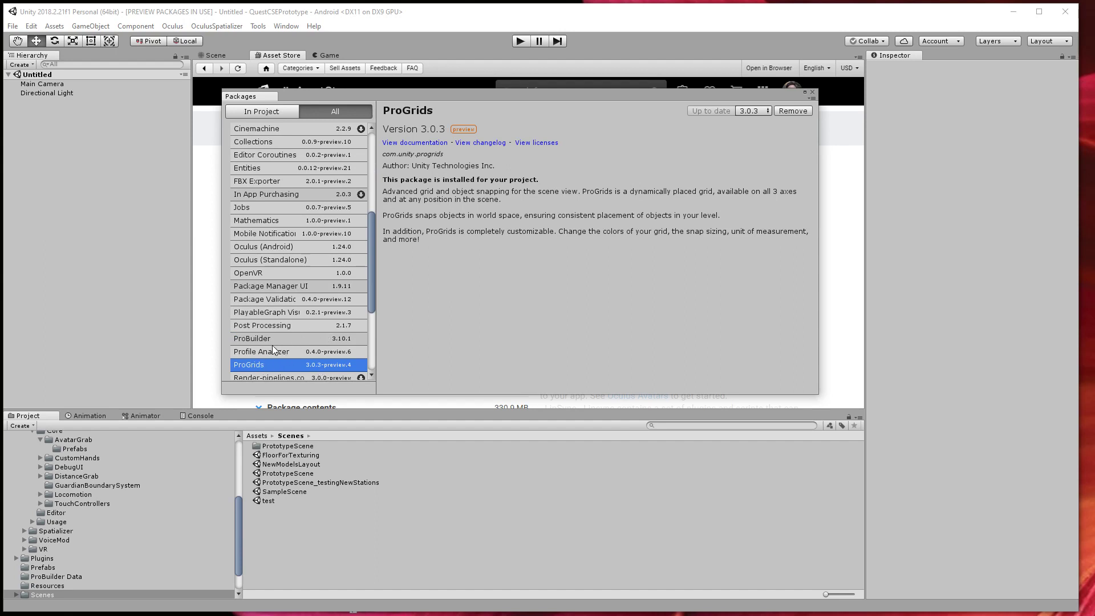
left_click(264, 341)
left_click(260, 366)
Compare the Oculus (Standalone) and Oculus (Android) package details, and close the Package Manager
left_click(262, 260)
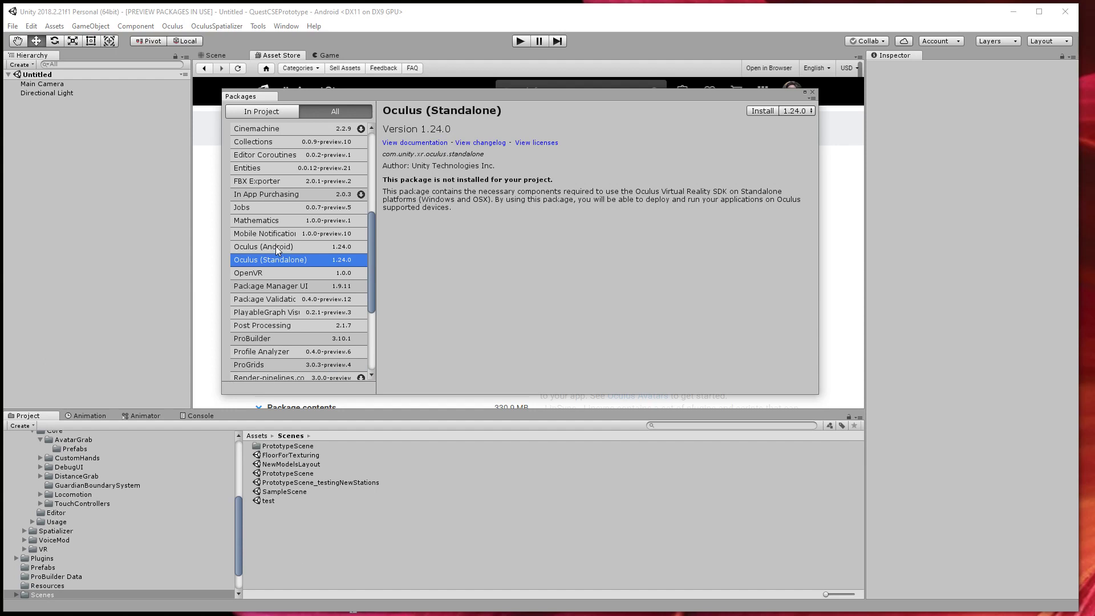
left_click(275, 248)
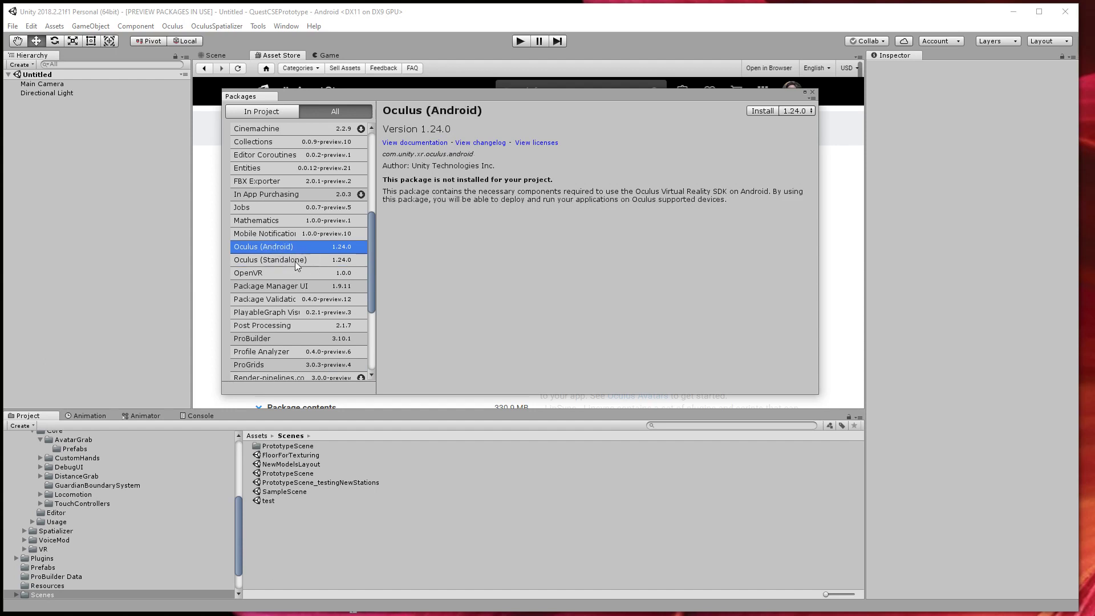
left_click(320, 260)
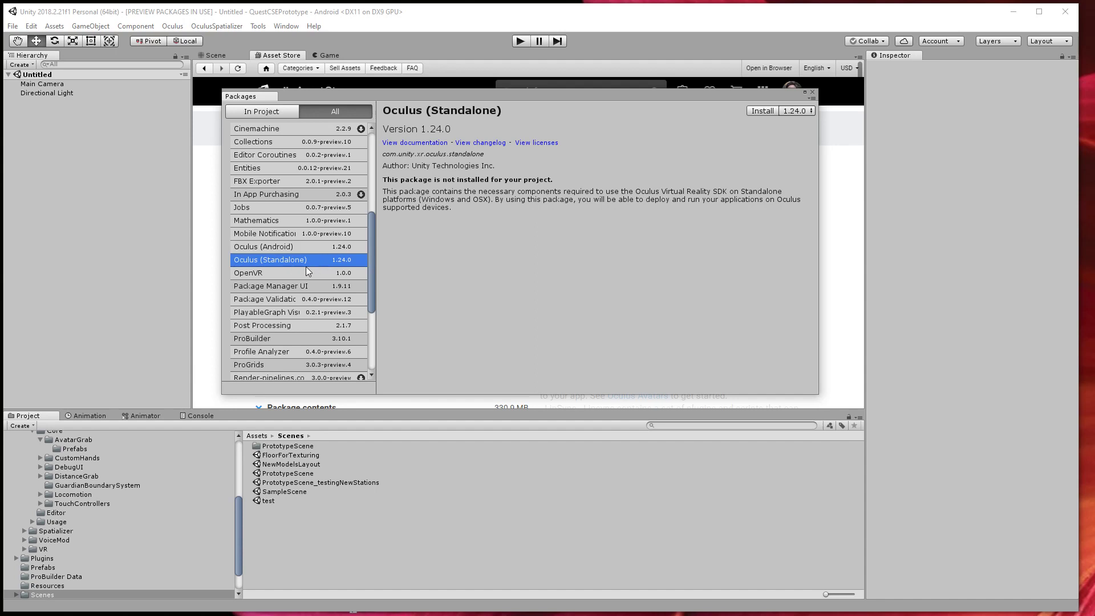
left_click(303, 246)
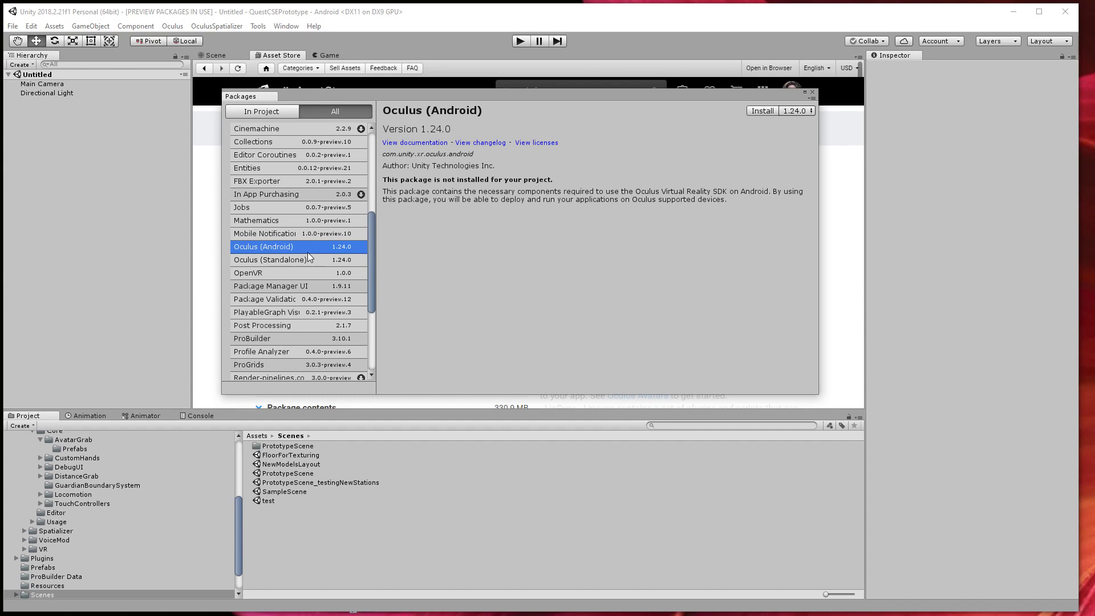
left_click(308, 258)
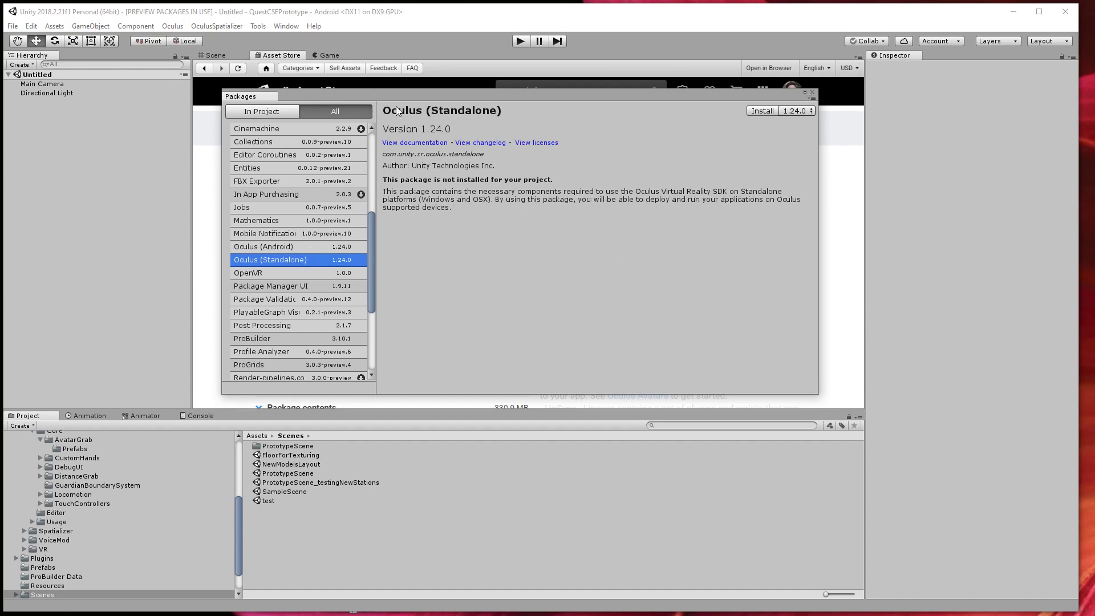
left_click(812, 93)
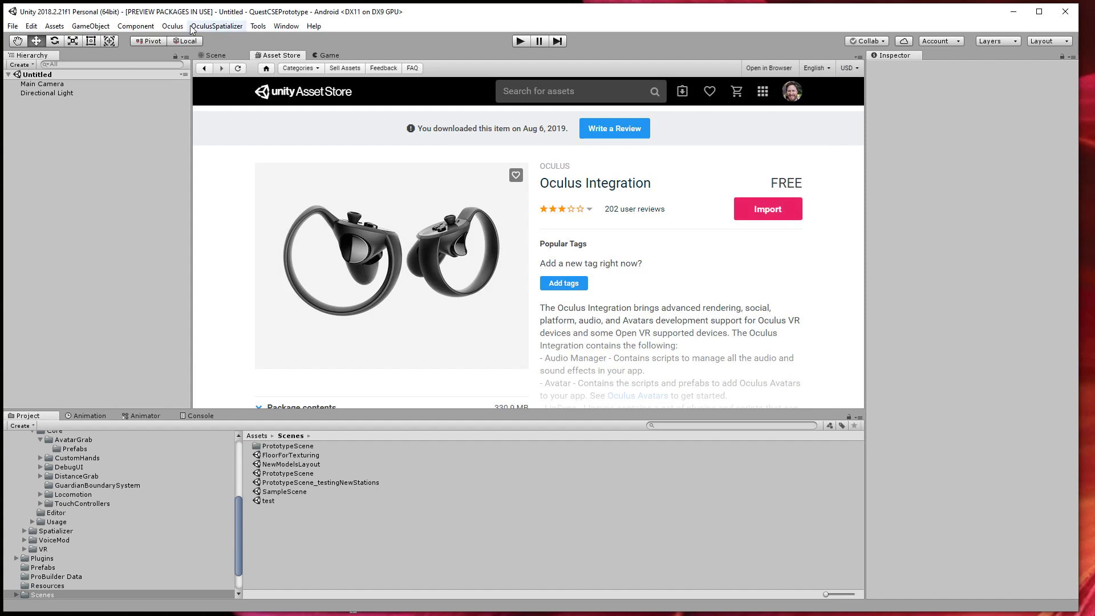
Collapse the Oculus and Models folders in the project's assets, and show the contents of the Oculus and Plugins folders
scroll(57, 526, "up", 5)
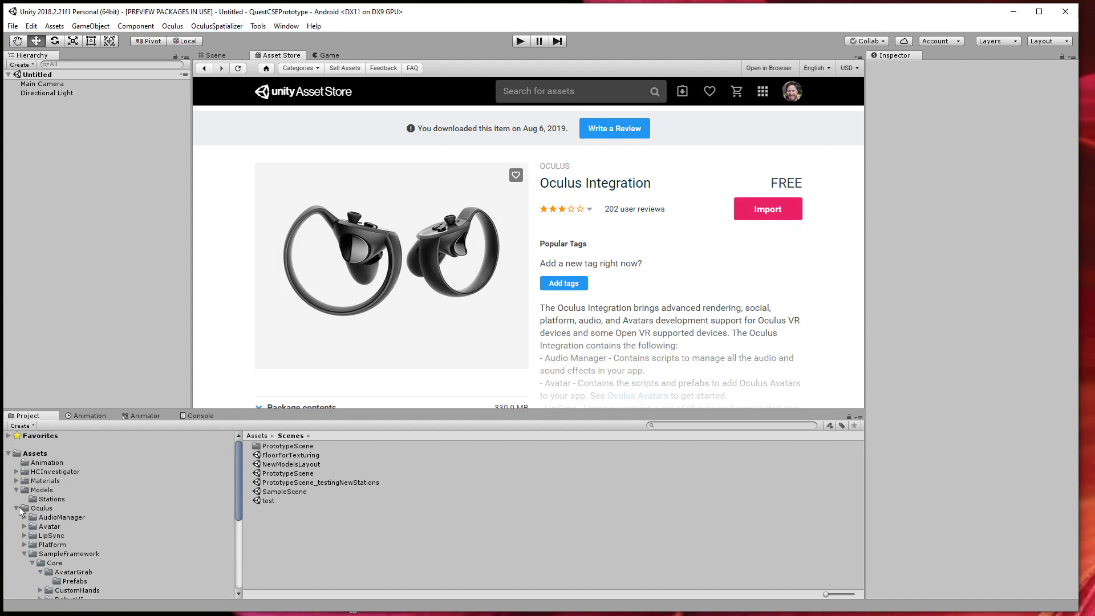
left_click(16, 507)
left_click(16, 490)
left_click(62, 499)
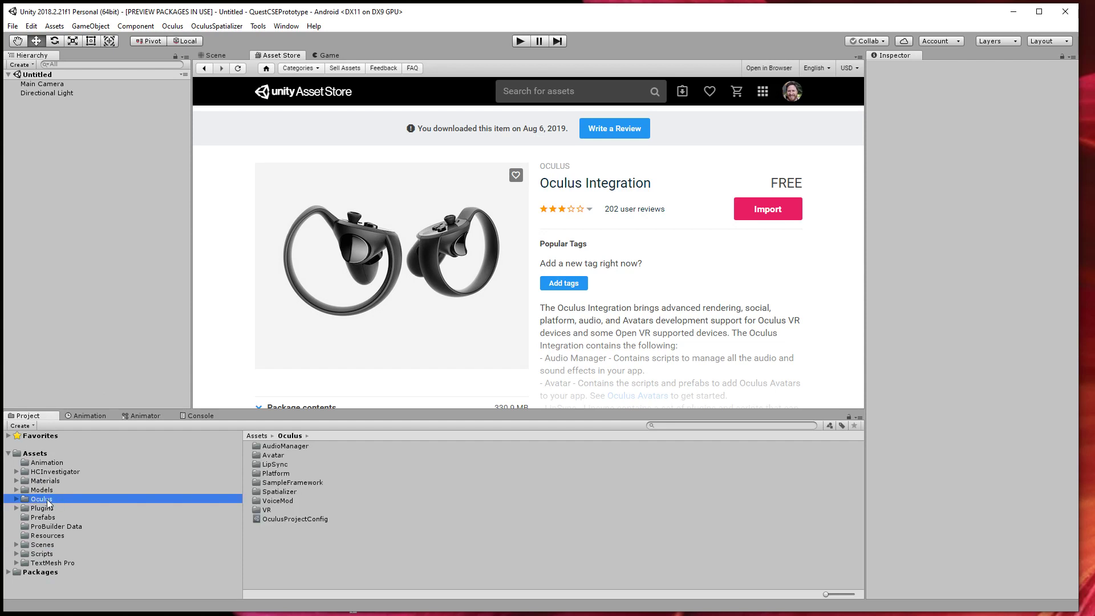
left_click(50, 509)
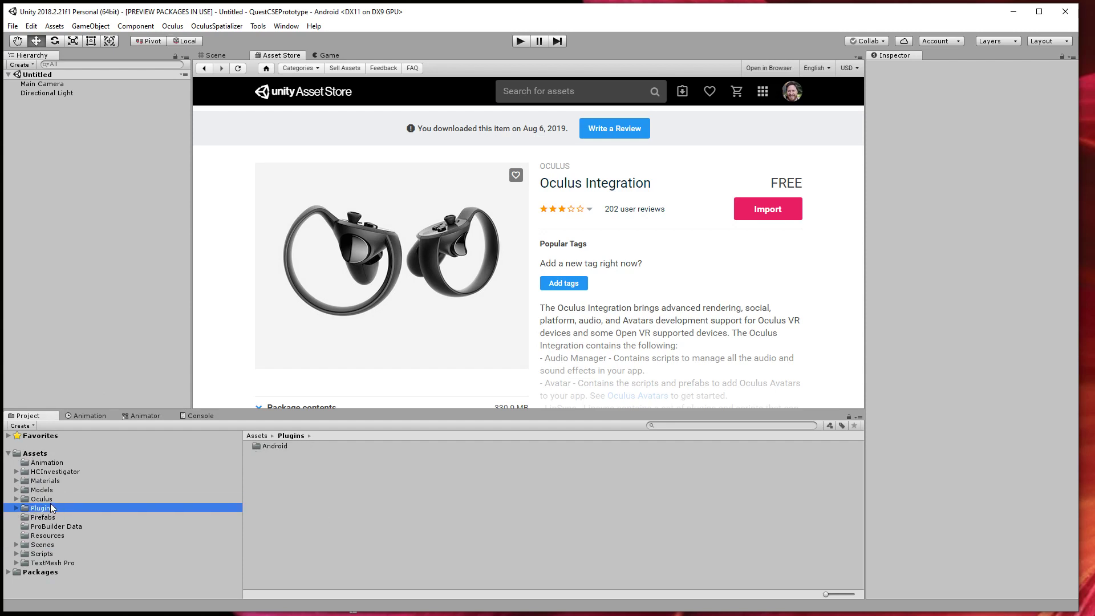
left_click(48, 500)
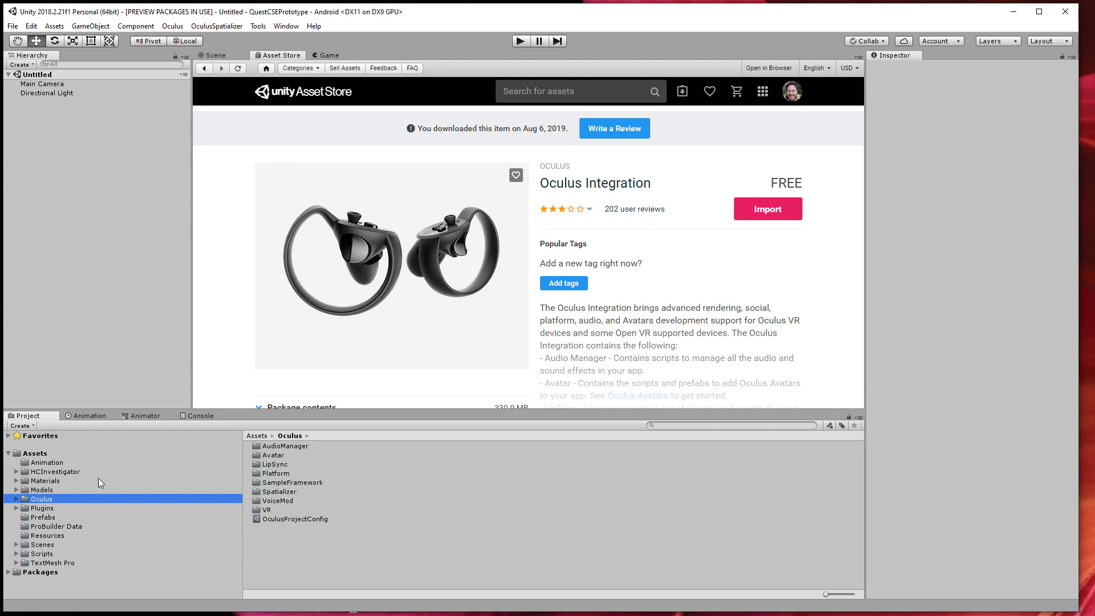
Look through the Oculus and OculusSpatializer commands, and briefly open the ProBuilder window before closing it
left_click(172, 27)
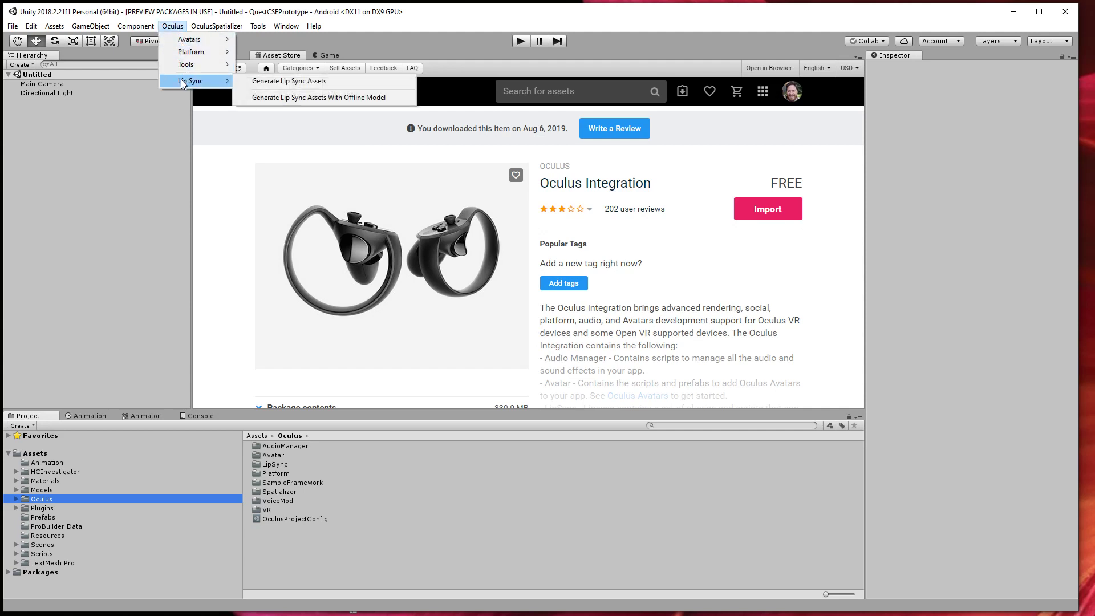
mouse_move(195, 27)
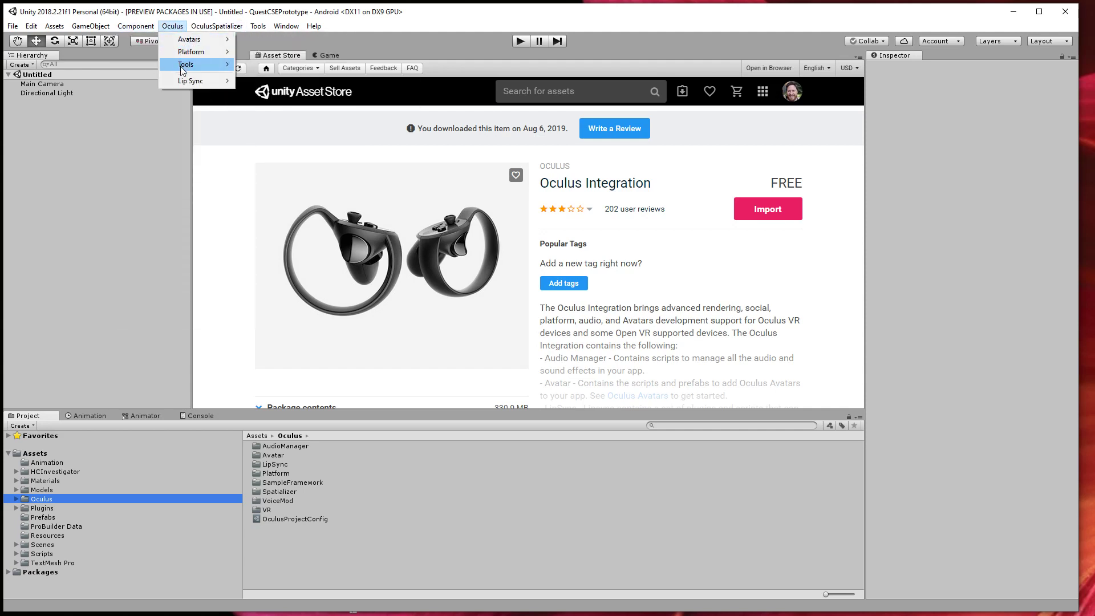
mouse_move(186, 65)
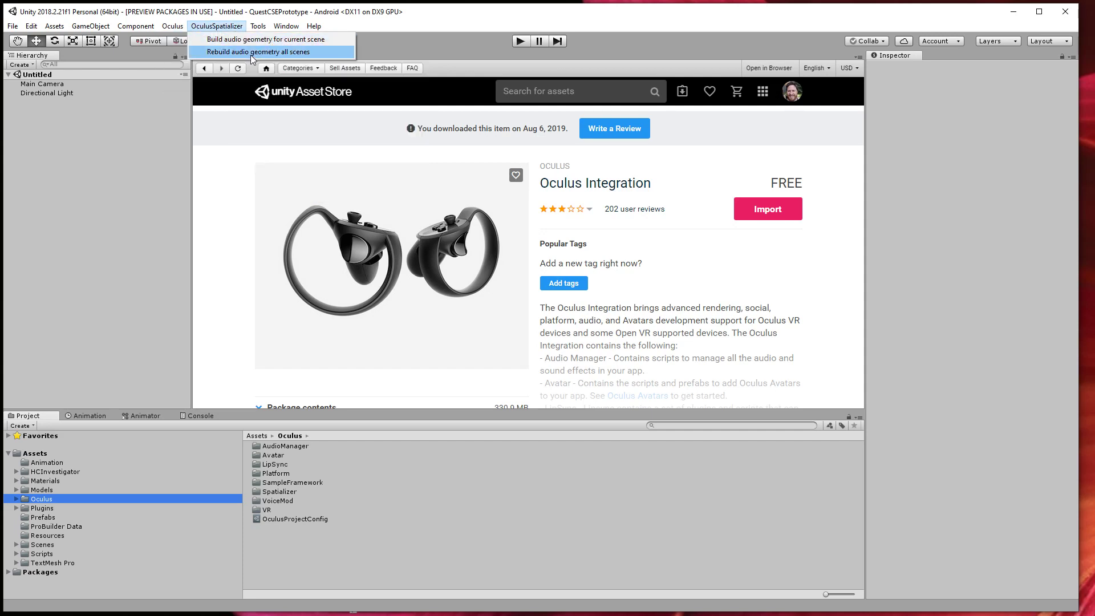
mouse_move(264, 27)
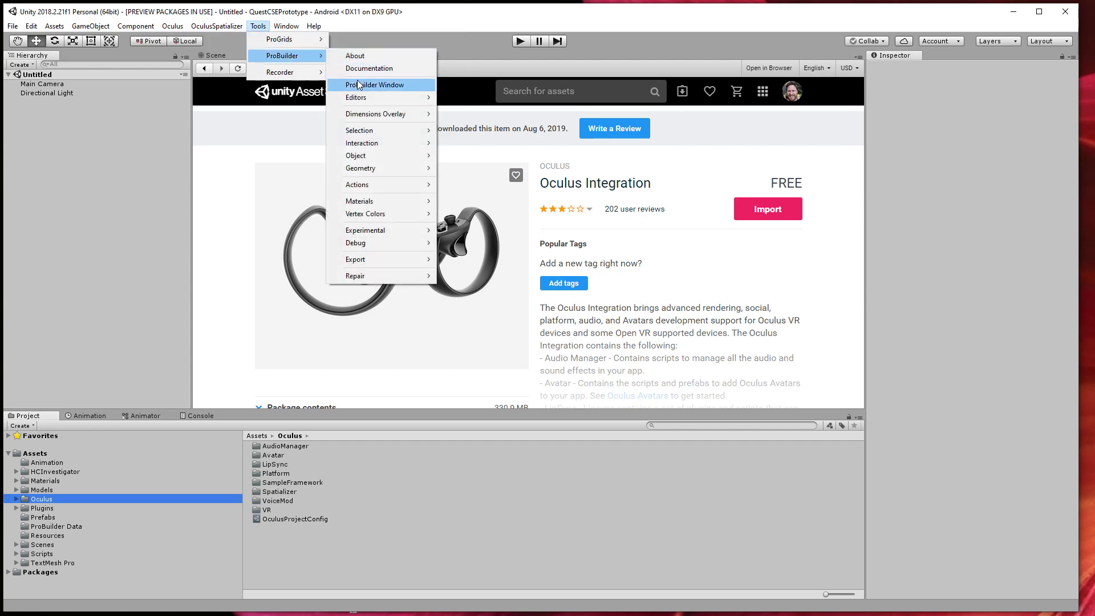
left_click(397, 85)
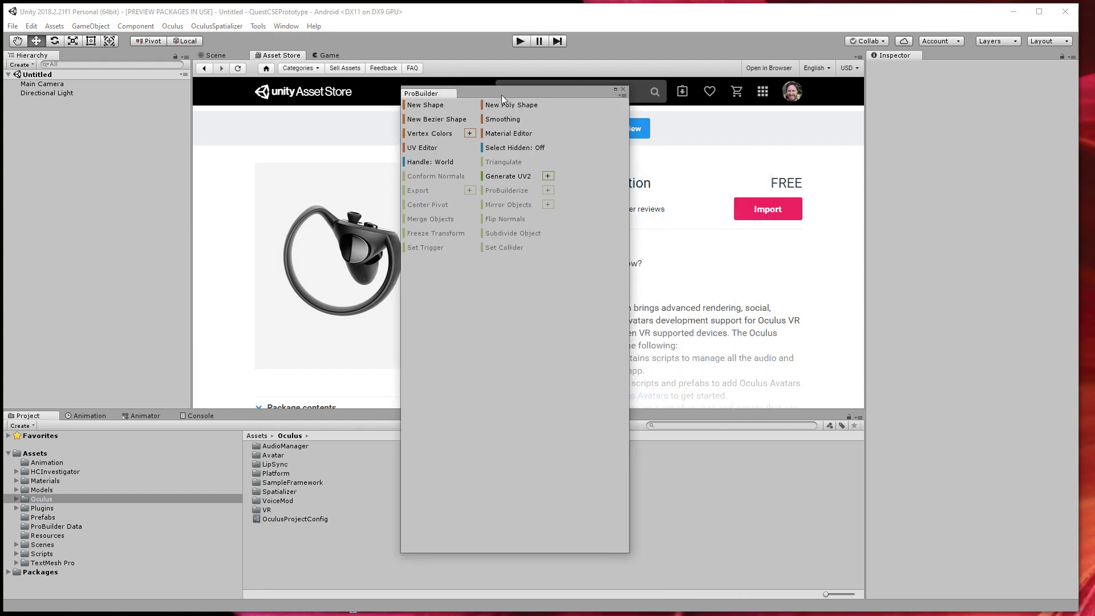
left_click(623, 90)
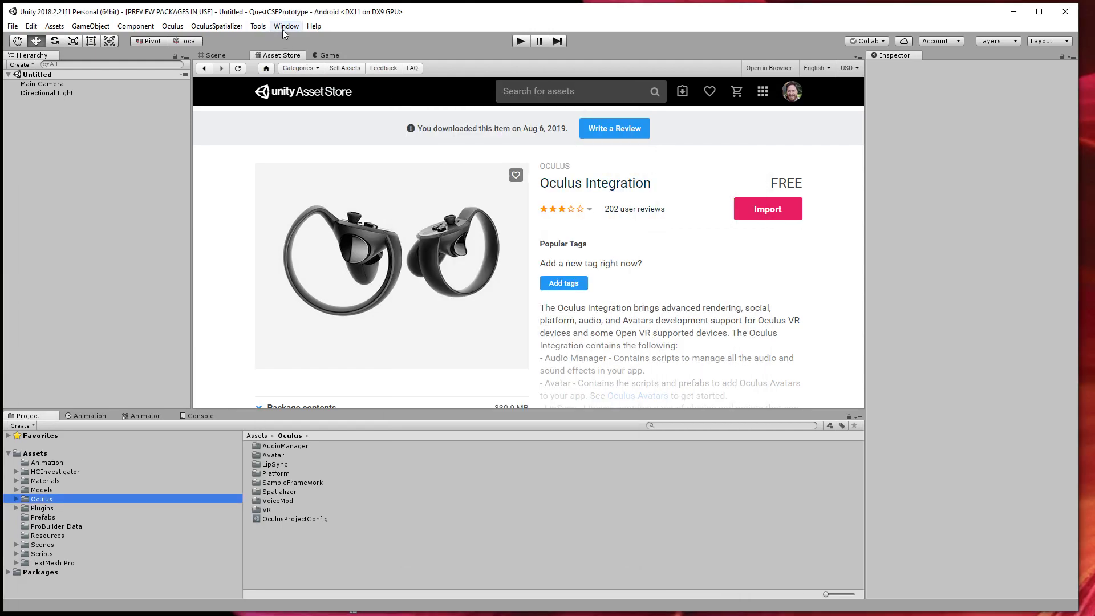
Open ProGrids and switch to the Scene view to display its grid controls
left_click(283, 28)
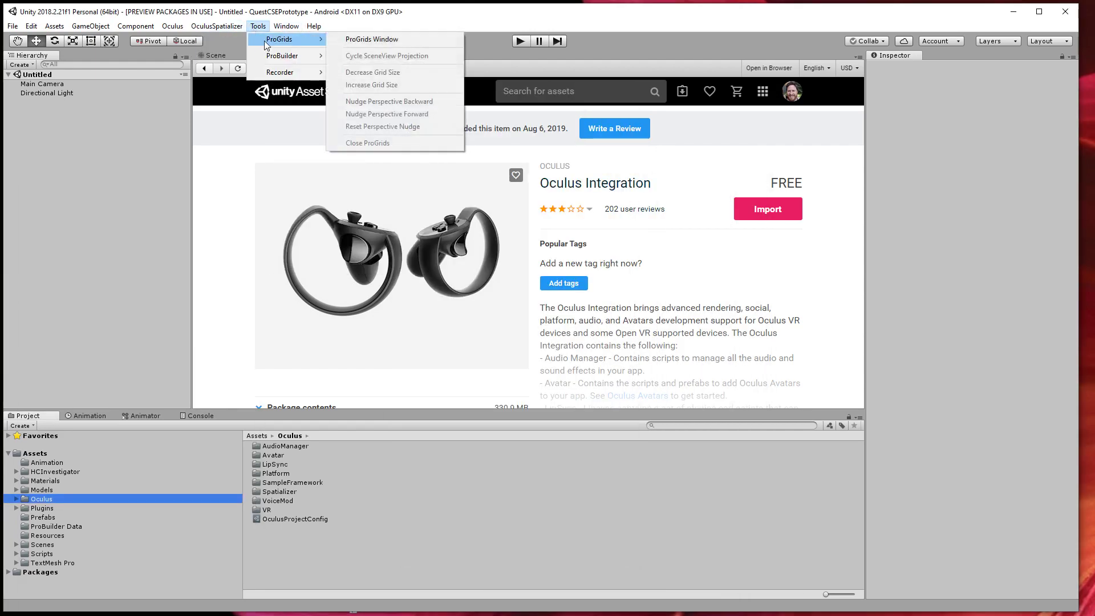
left_click(387, 38)
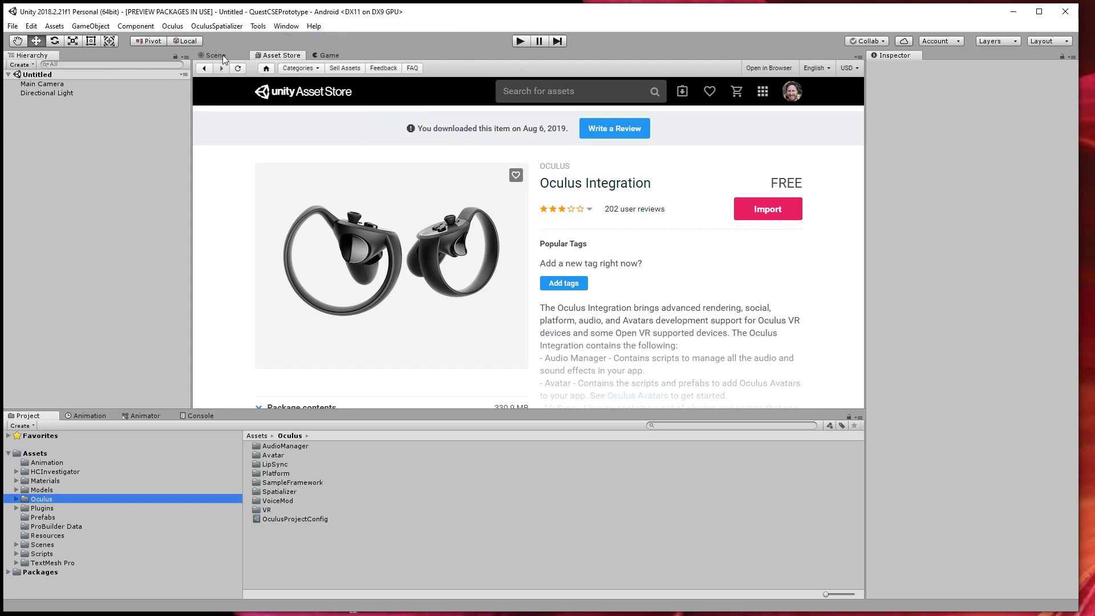
left_click(222, 55)
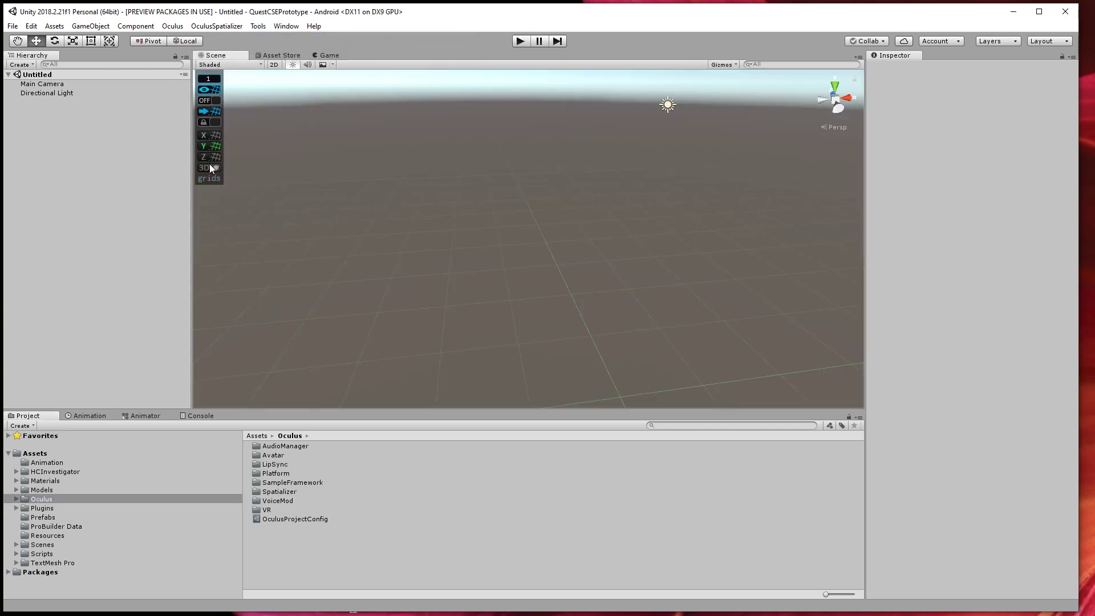
Close ProGrids to remove its grid controls from the Scene view
left_click(258, 27)
mouse_move(282, 38)
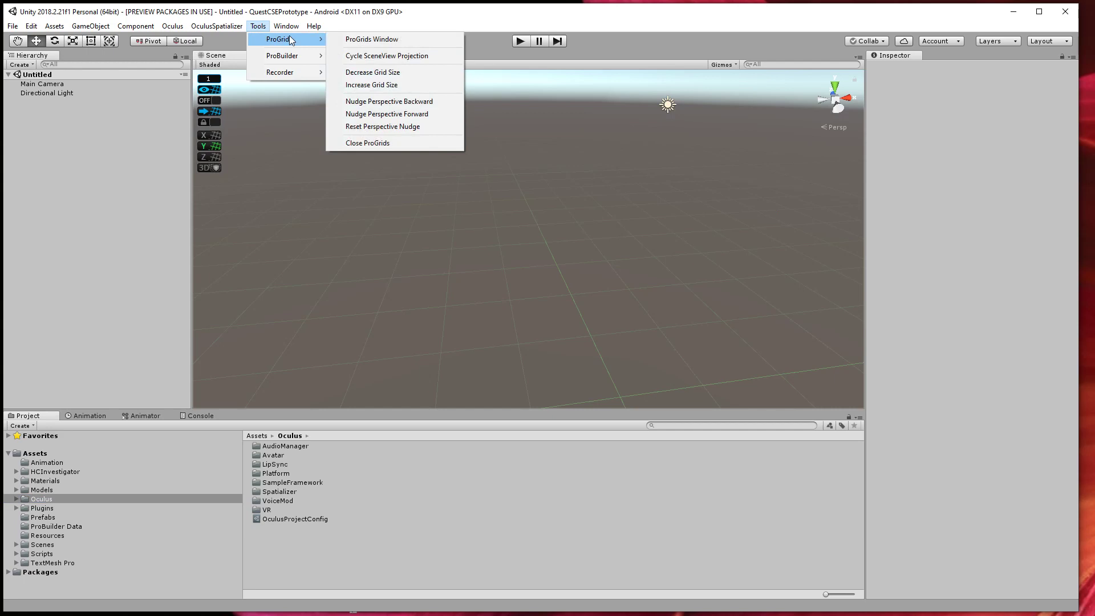
left_click(371, 39)
left_click(258, 26)
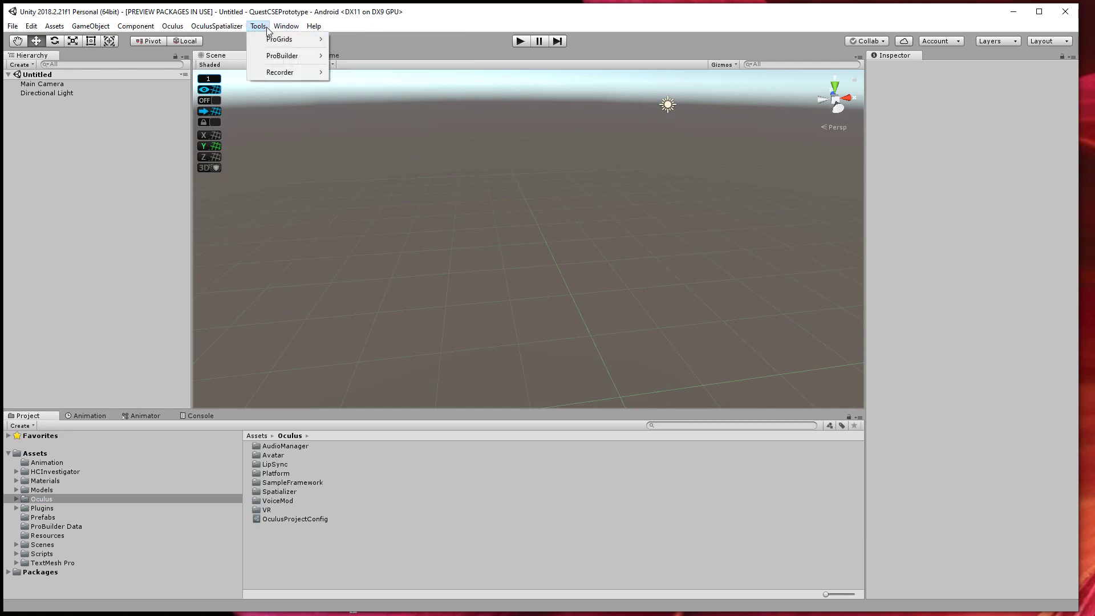
mouse_move(268, 40)
left_click(367, 142)
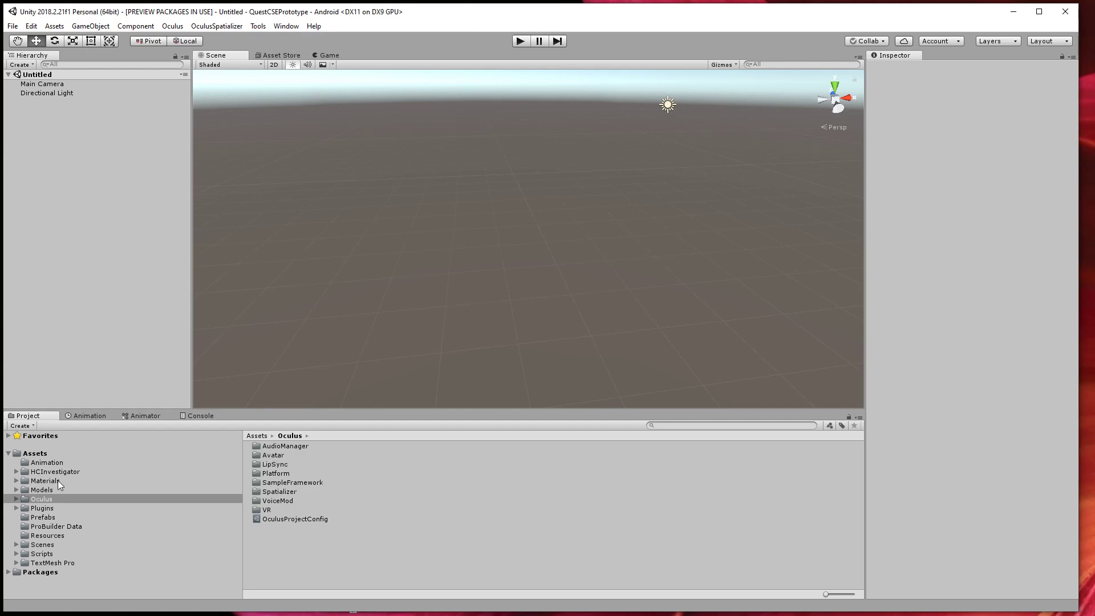
Open the Prefabs folder in Oculus/SampleFramework/Core/AvatarGrab and inspect the LocalAvatarWithGrab prefab
left_click(17, 498)
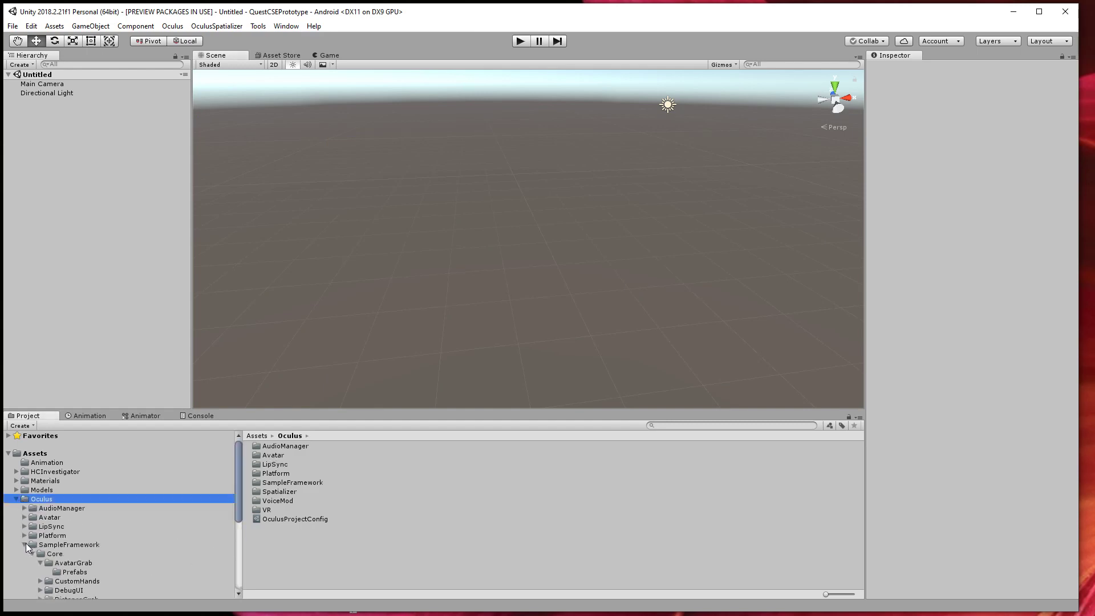
scroll(65, 536, "down", 2)
left_click(63, 494)
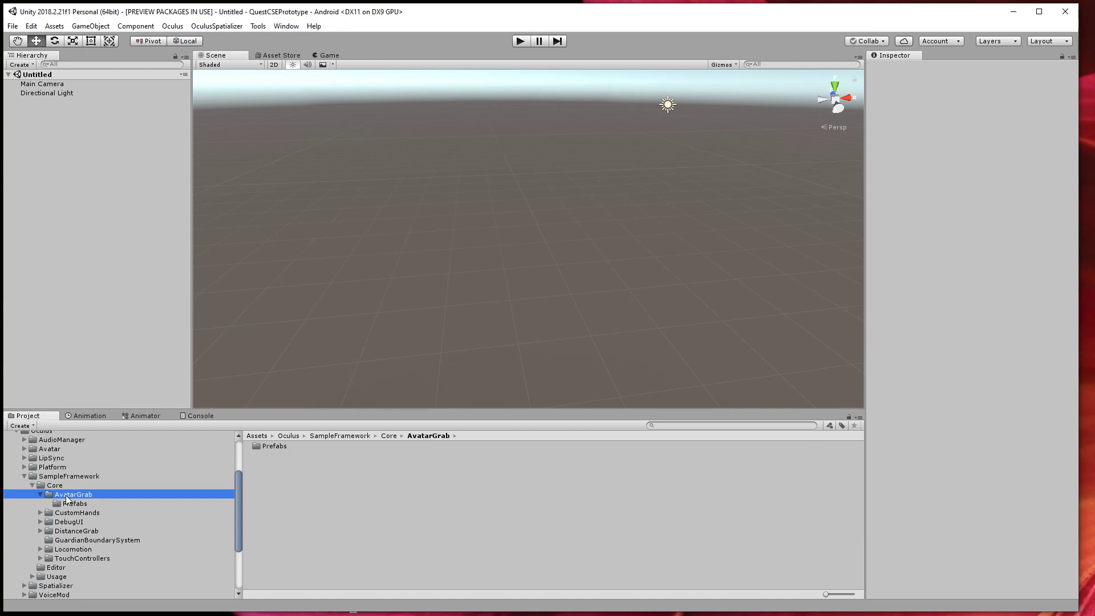
left_click(67, 504)
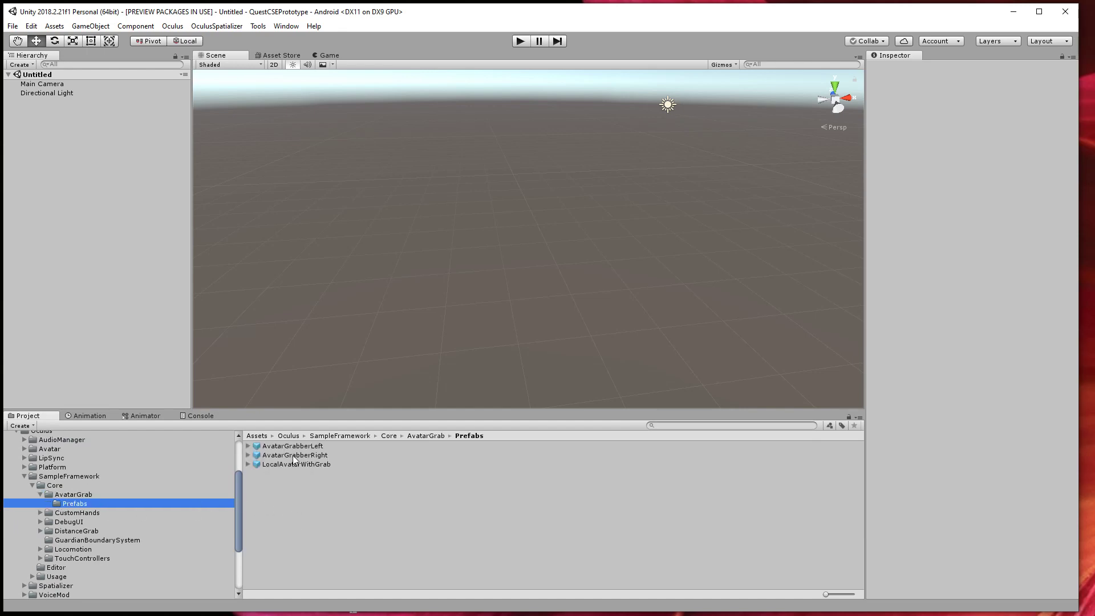
left_click(279, 464)
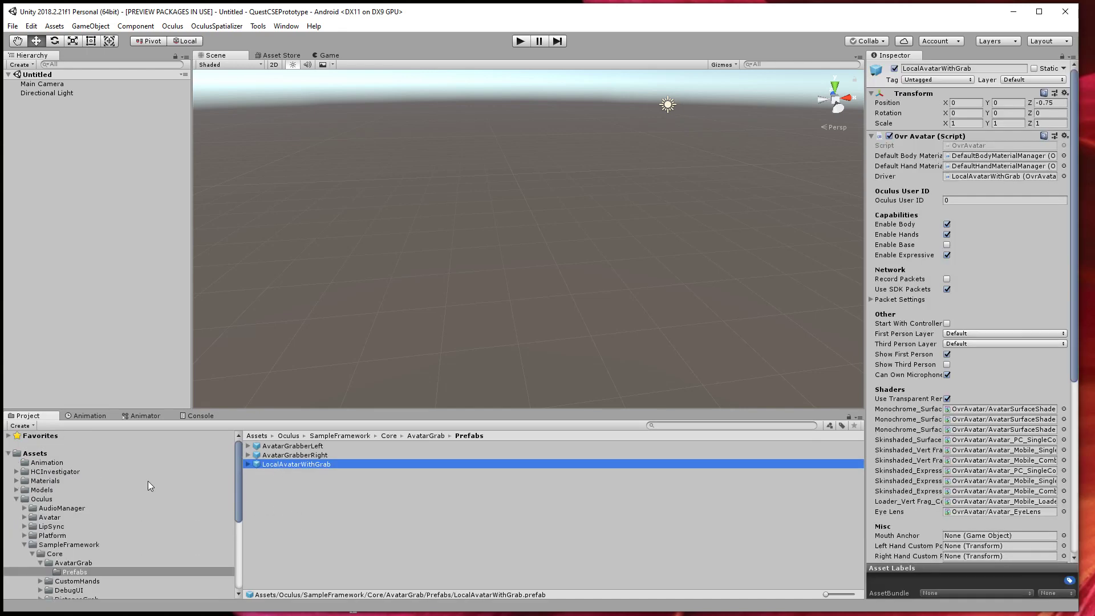
Add the LocalAvatarWithGrab prefab from the AvatarGrab Prefabs folder to the scene and frame it in the Scene view
scroll(149, 480, "up", 1)
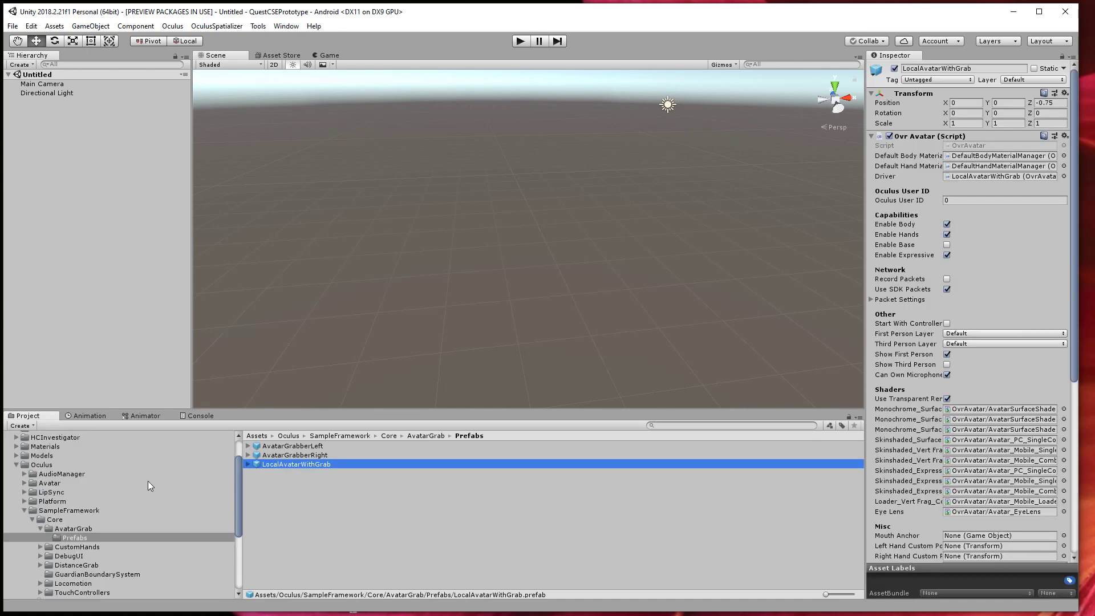
left_click(74, 528)
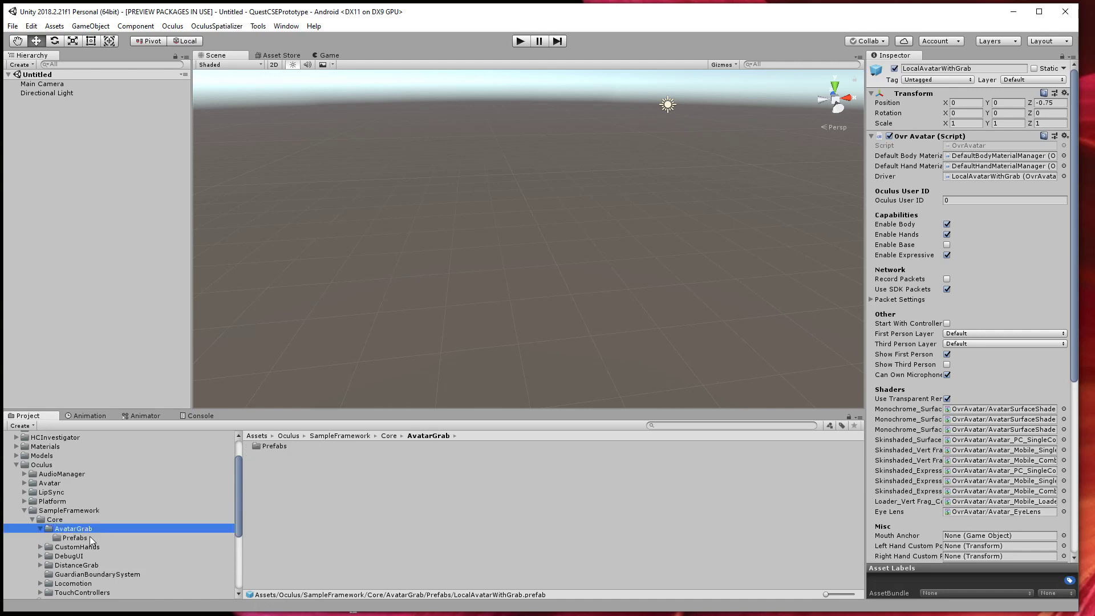
left_click(85, 538)
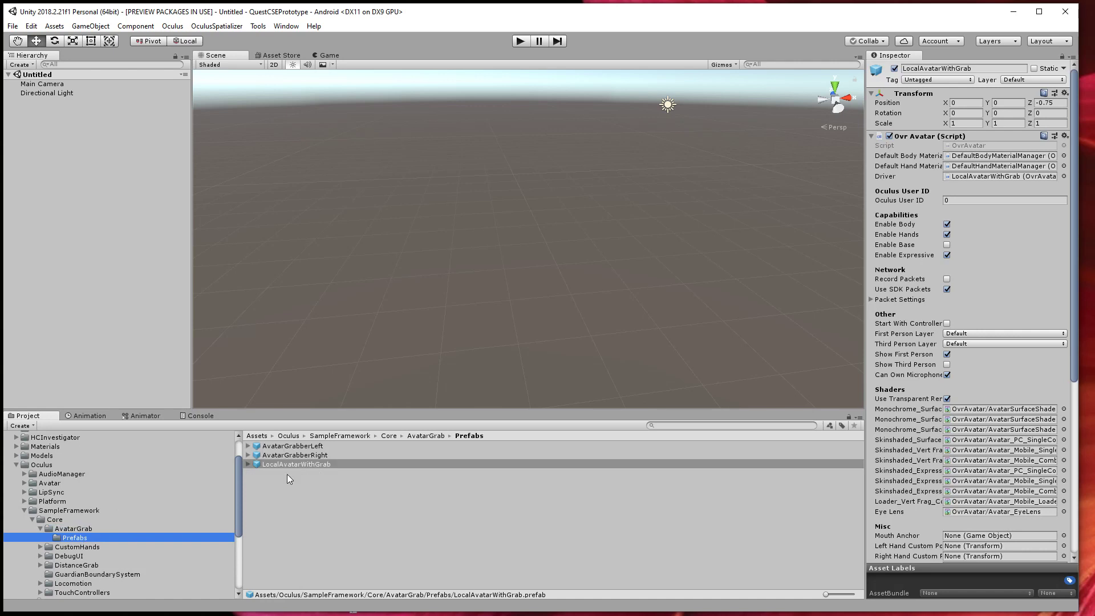
left_click_drag(292, 463, 135, 276)
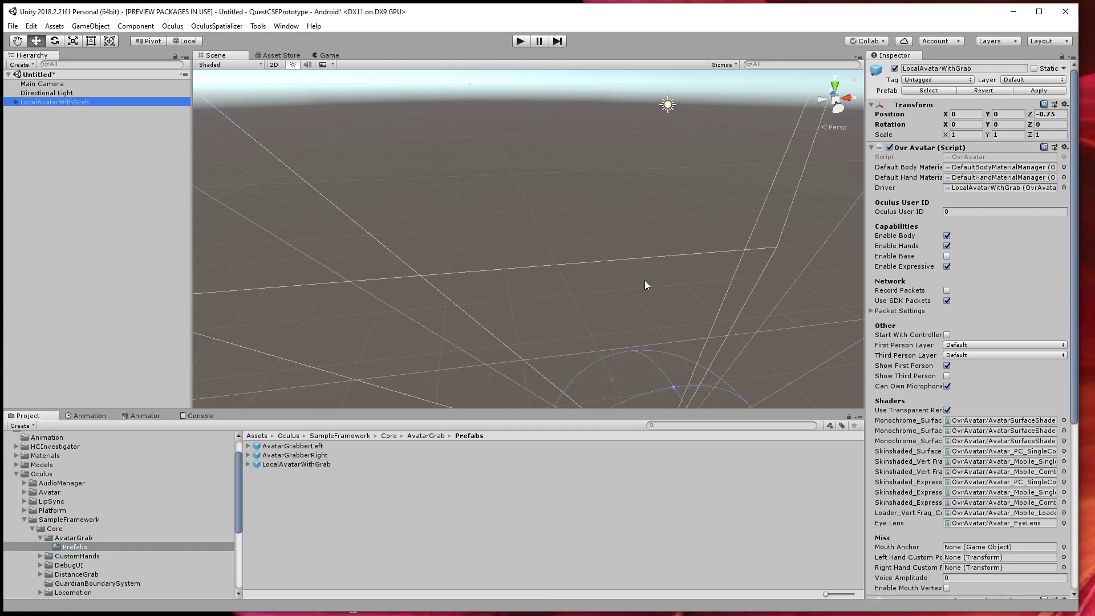
key("f")
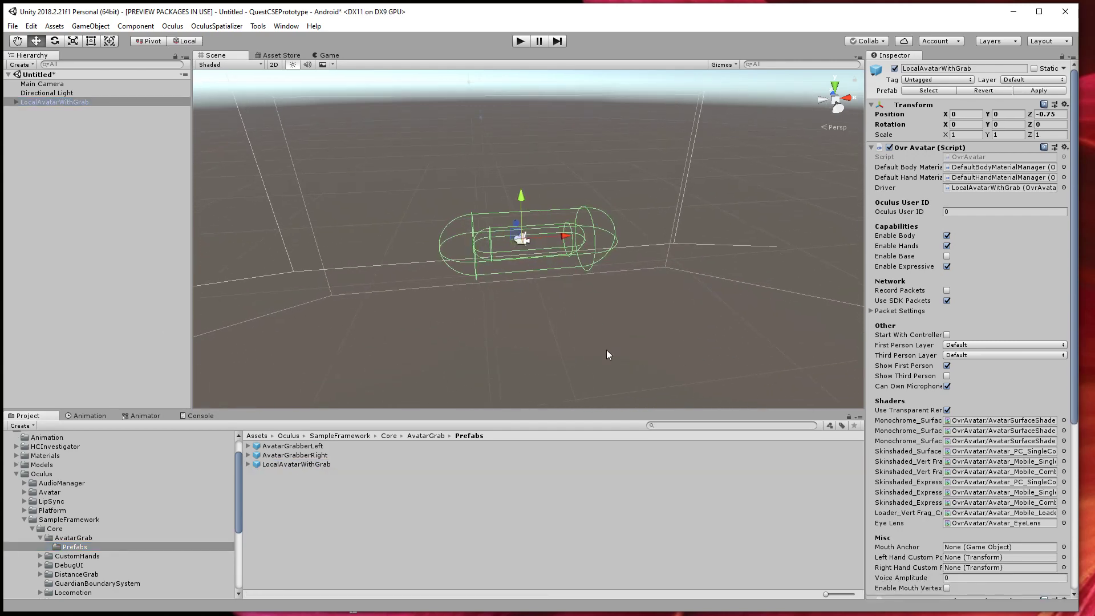
left_click_drag(528, 340, 646, 335, "alt")
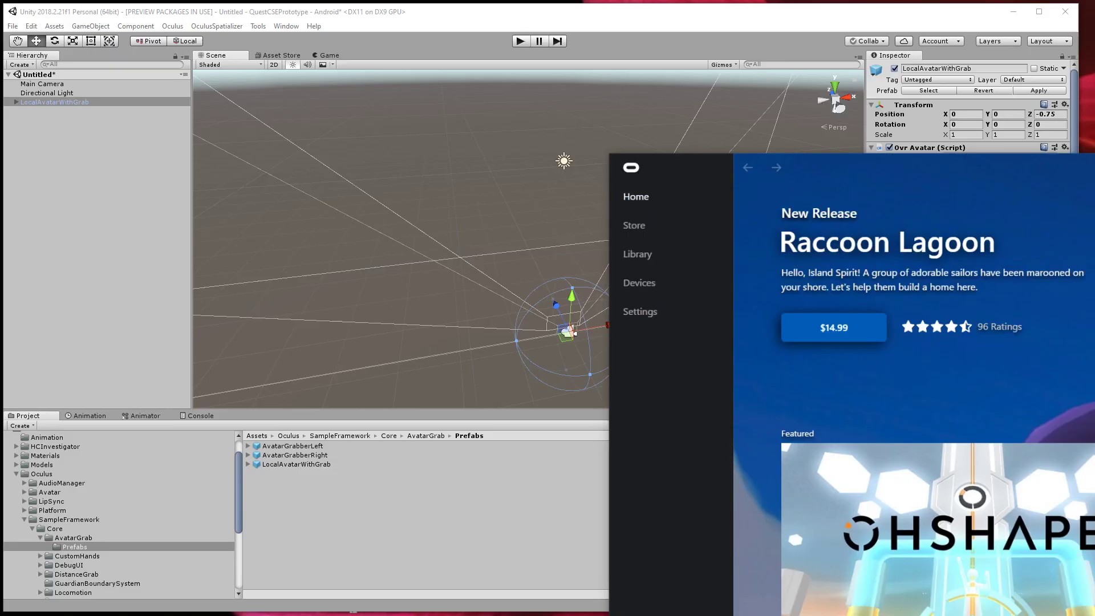
Check the connection status of the headset, sensors and Touch controllers in the Oculus desktop app, and minimize it
left_click_drag(1094, 165, 575, 58)
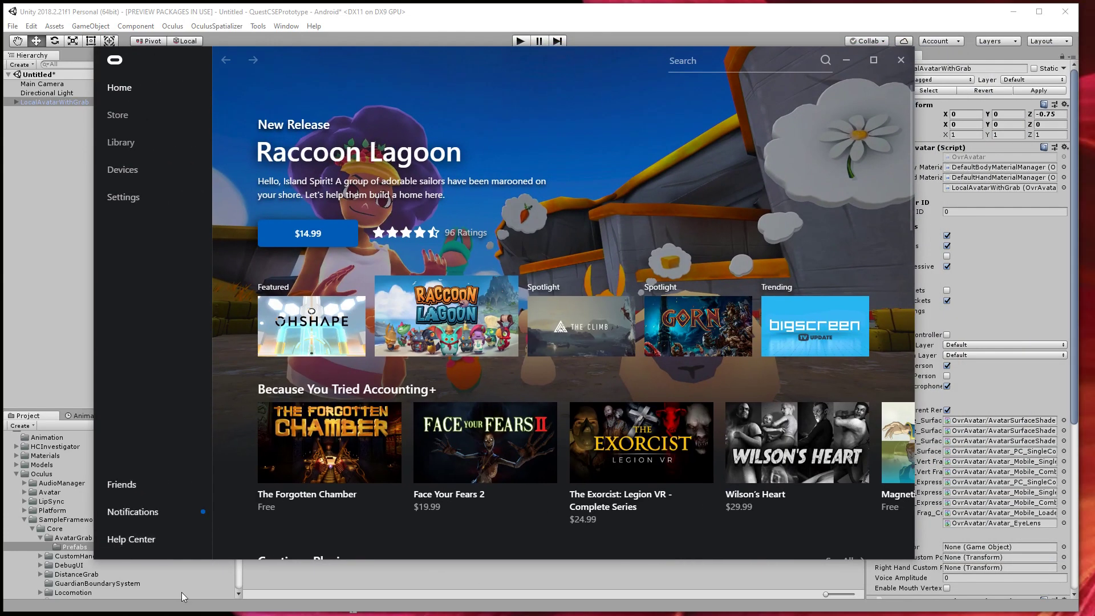
left_click(122, 169)
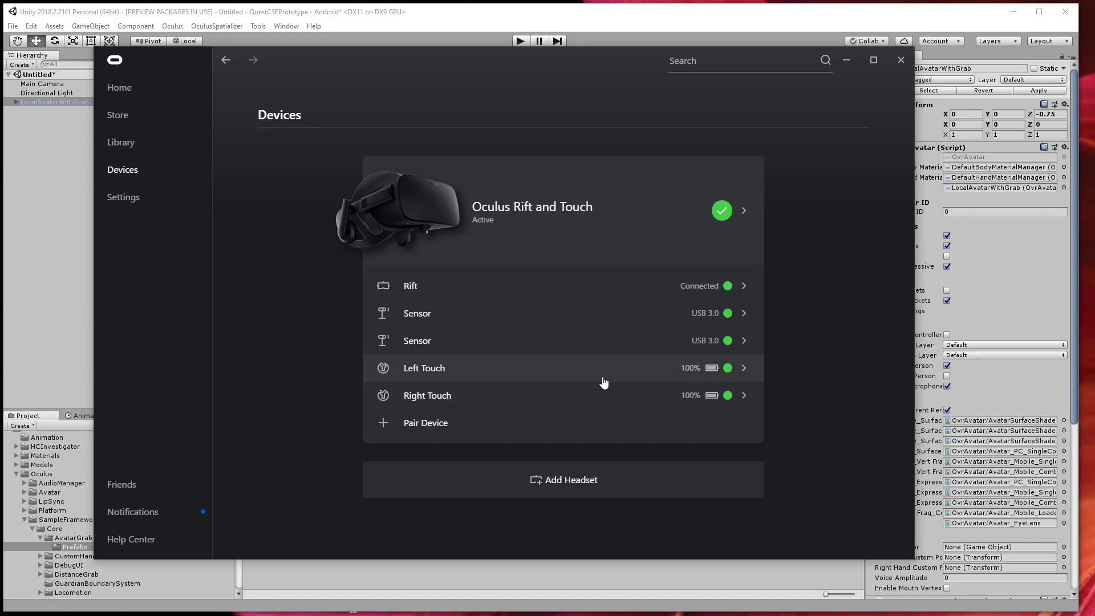
left_click(845, 61)
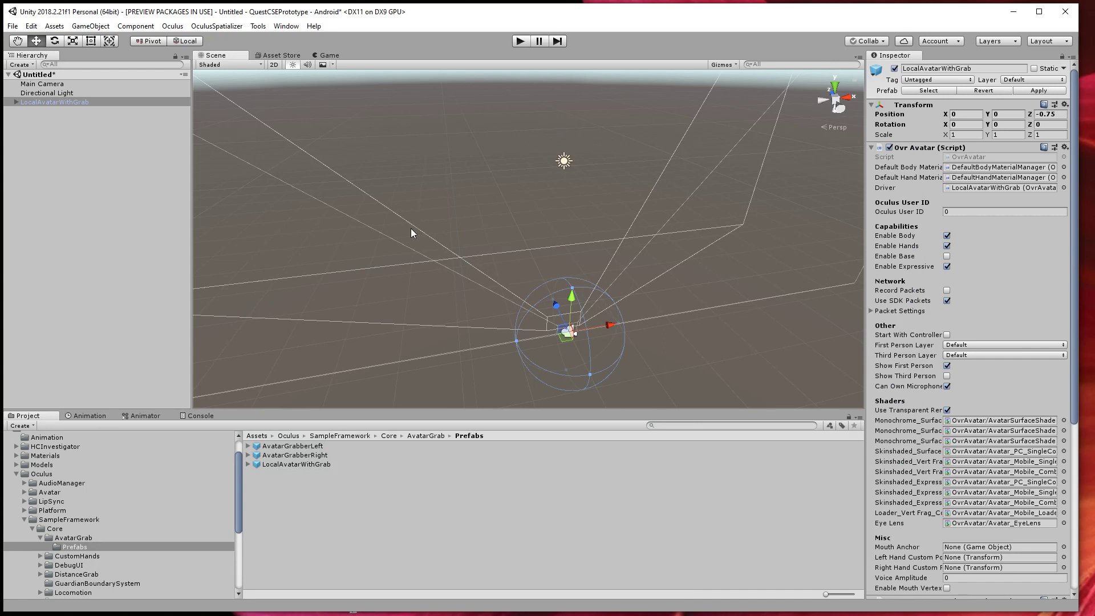
Run the scene in play mode and show the tracked avatar in the Scene view
left_click(525, 41)
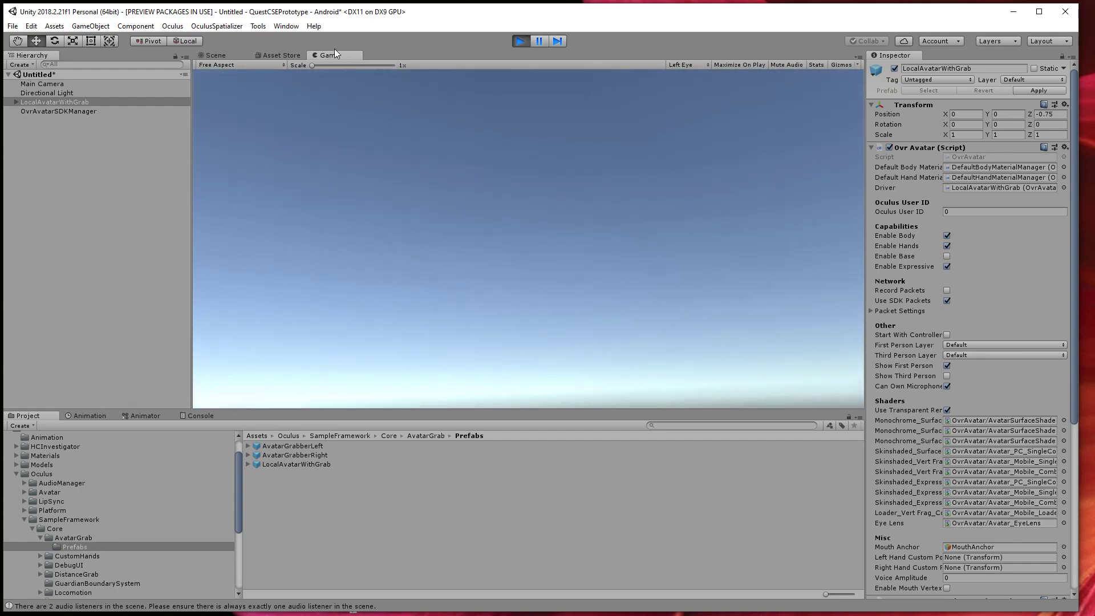
left_click(211, 53)
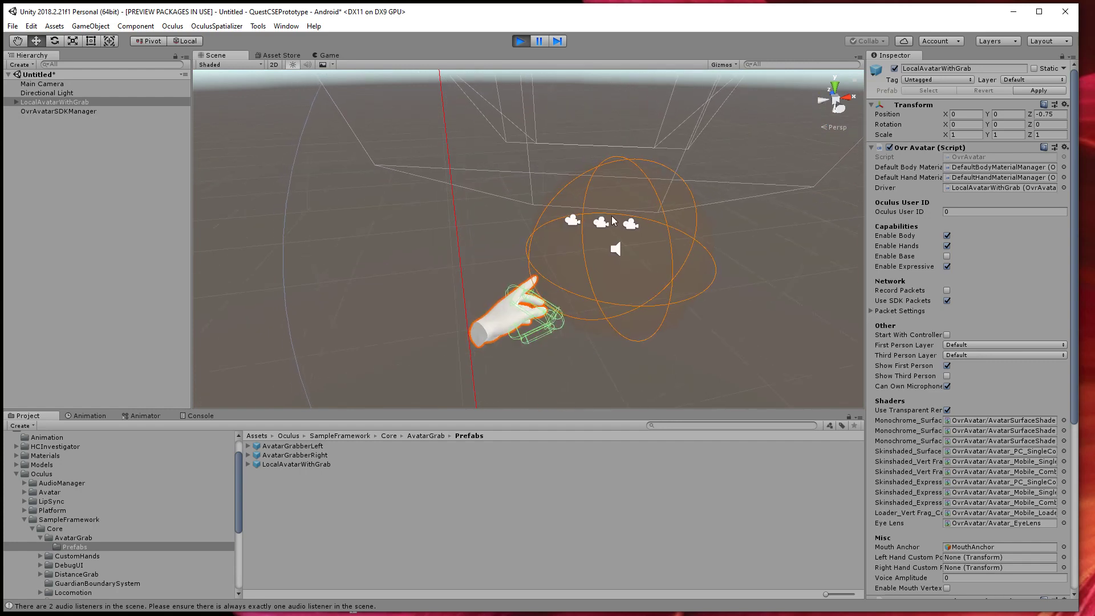
Examine the running avatar's left and right eye anchor cameras and its MouthAnchor audio source
left_click(599, 226)
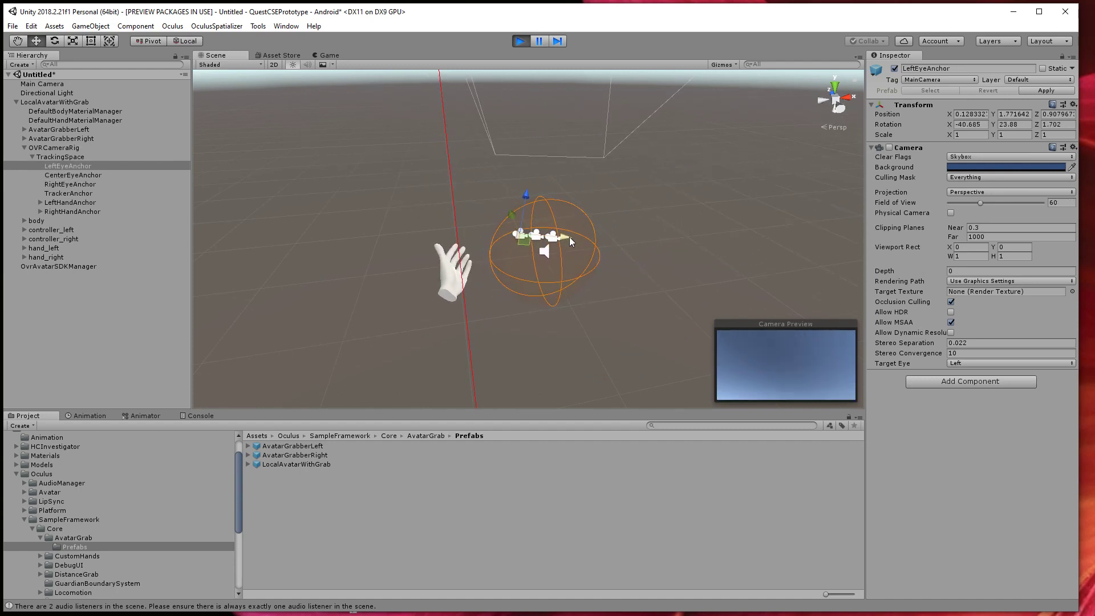
left_click(552, 241)
left_click(517, 236)
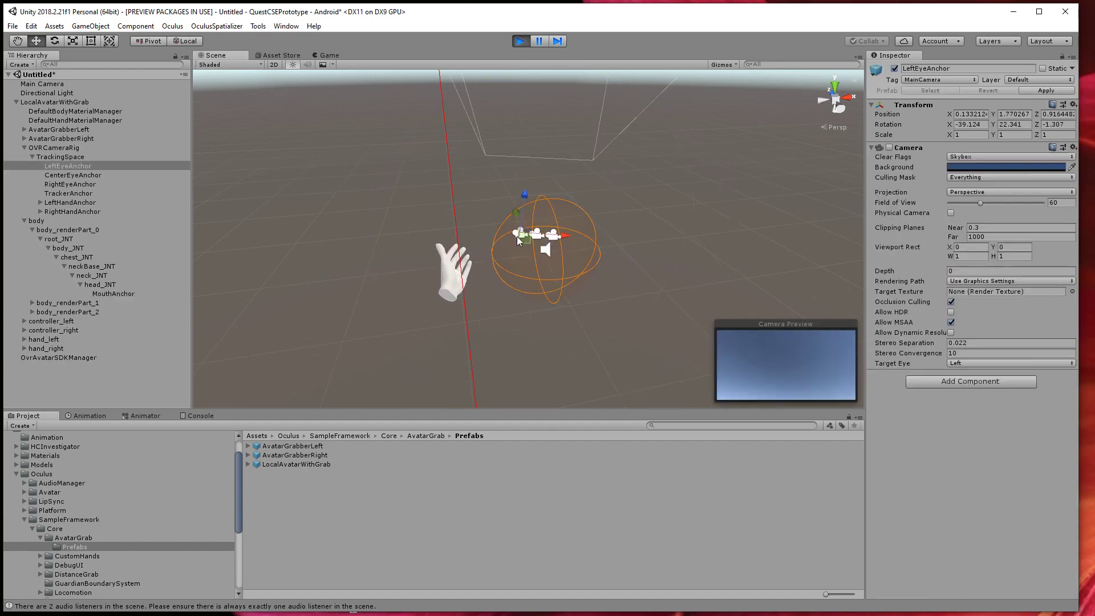
left_click(552, 238)
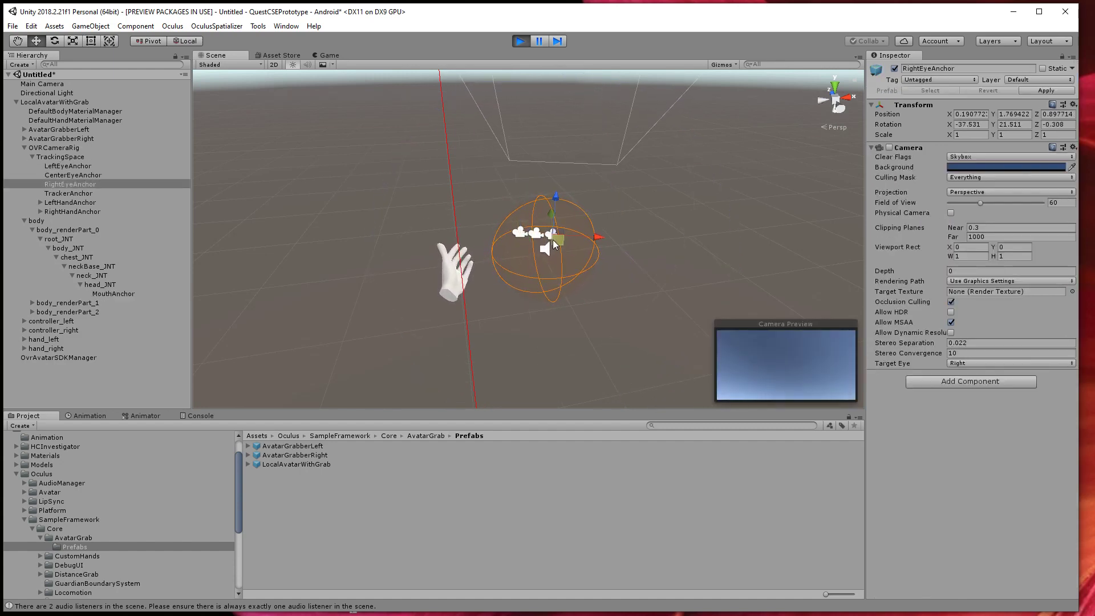
left_click(73, 168)
left_click(73, 174)
left_click(73, 181)
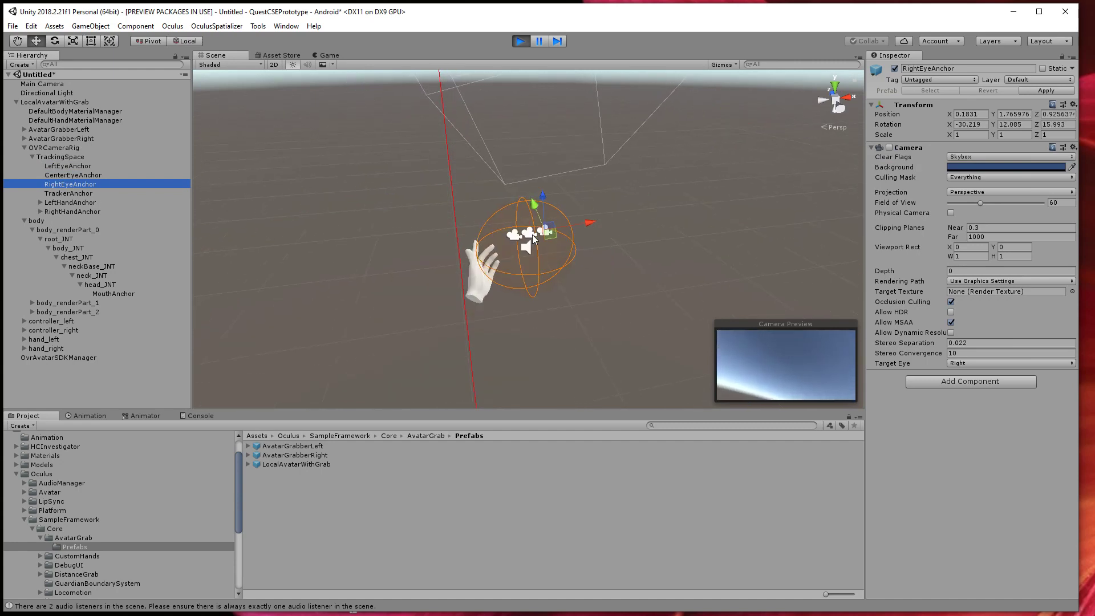
left_click(512, 234)
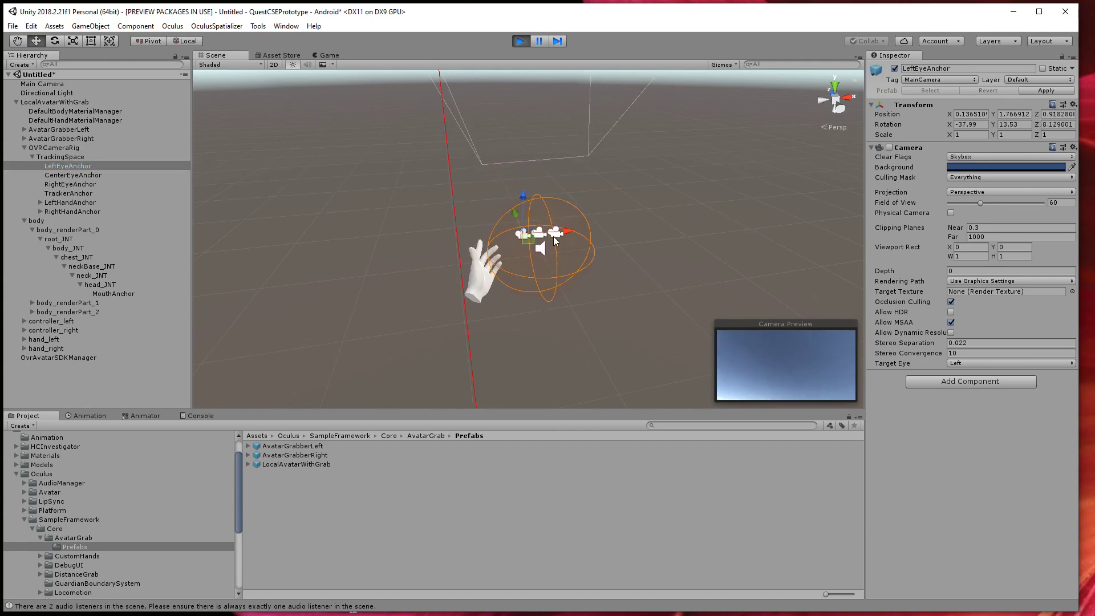
left_click(553, 236)
left_click(556, 235)
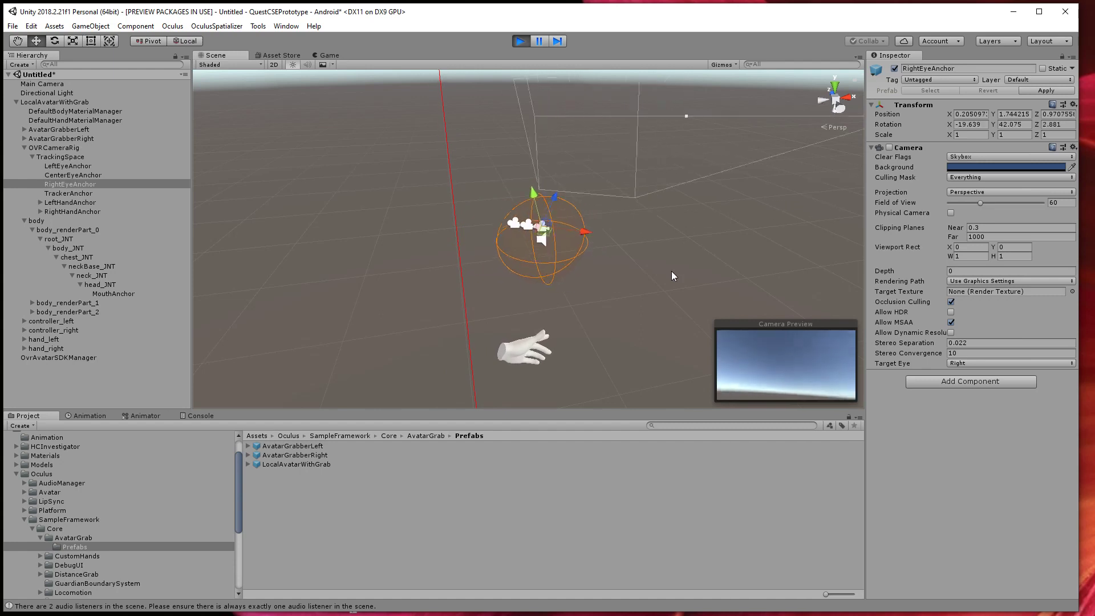
left_click(539, 247)
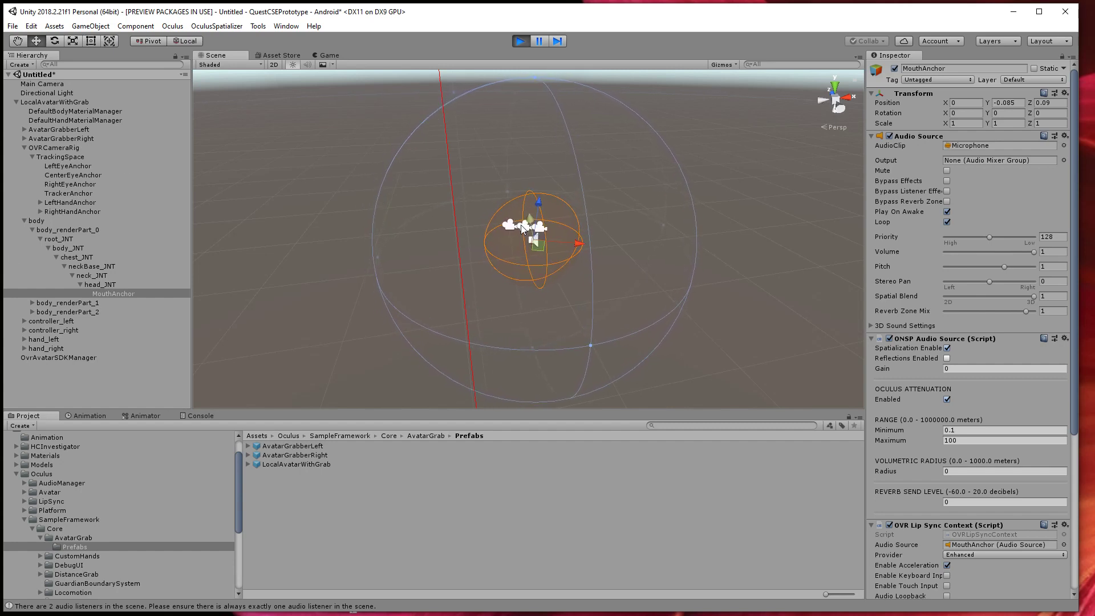
left_click(506, 226)
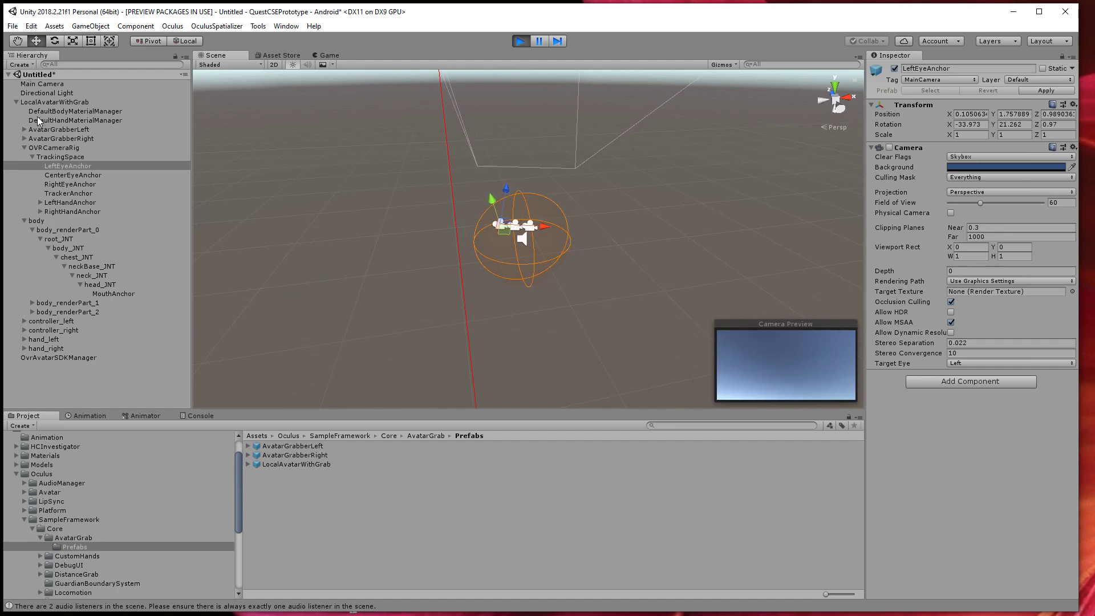
Select the whole LocalAvatarWithGrab object, look closely at its hands, and examine the left hand's mesh part and its child objects
left_click(51, 103)
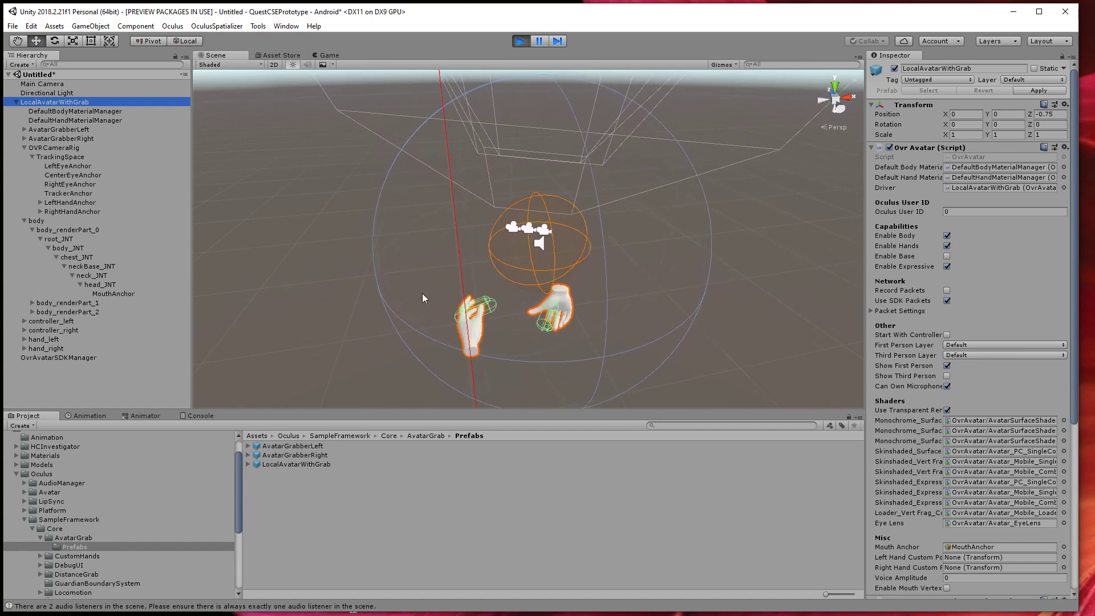
middle_click_drag(506, 344, 499, 314)
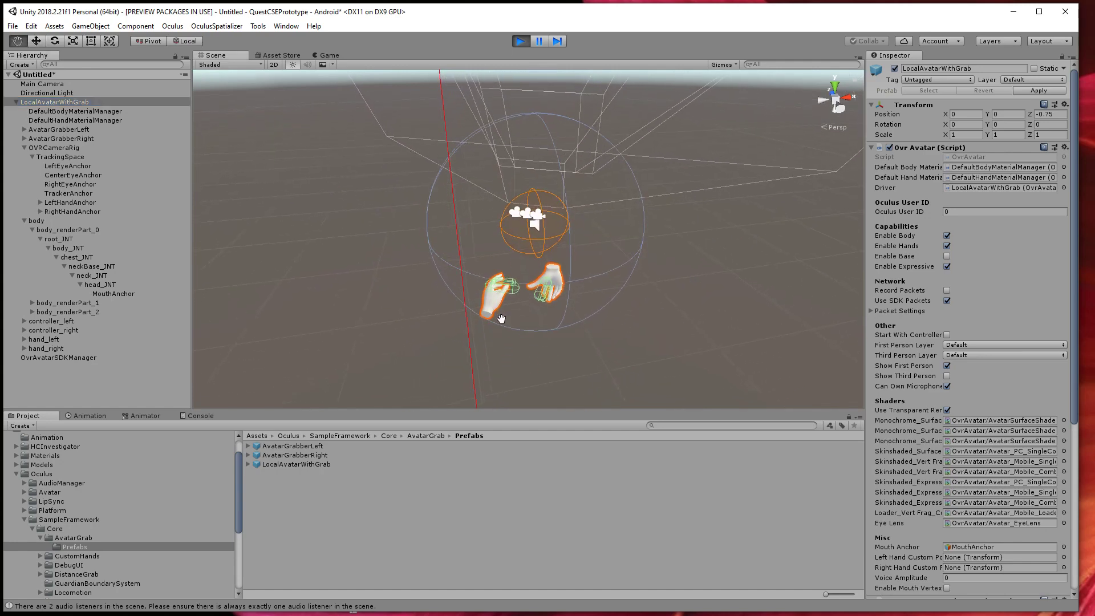
scroll(498, 313, "up", 10)
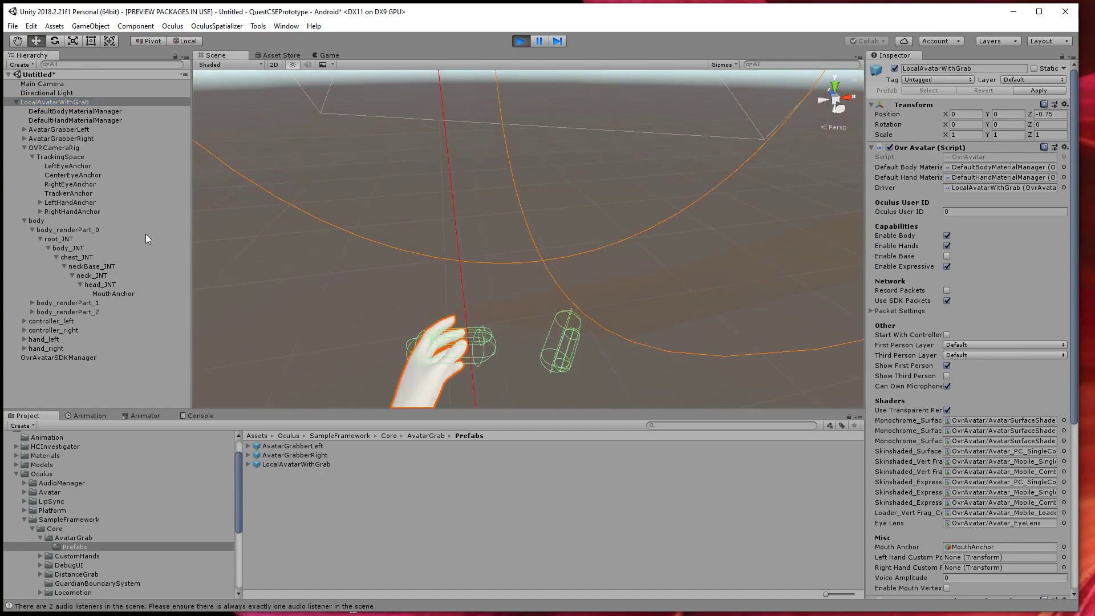
left_click(485, 357)
left_click(482, 353)
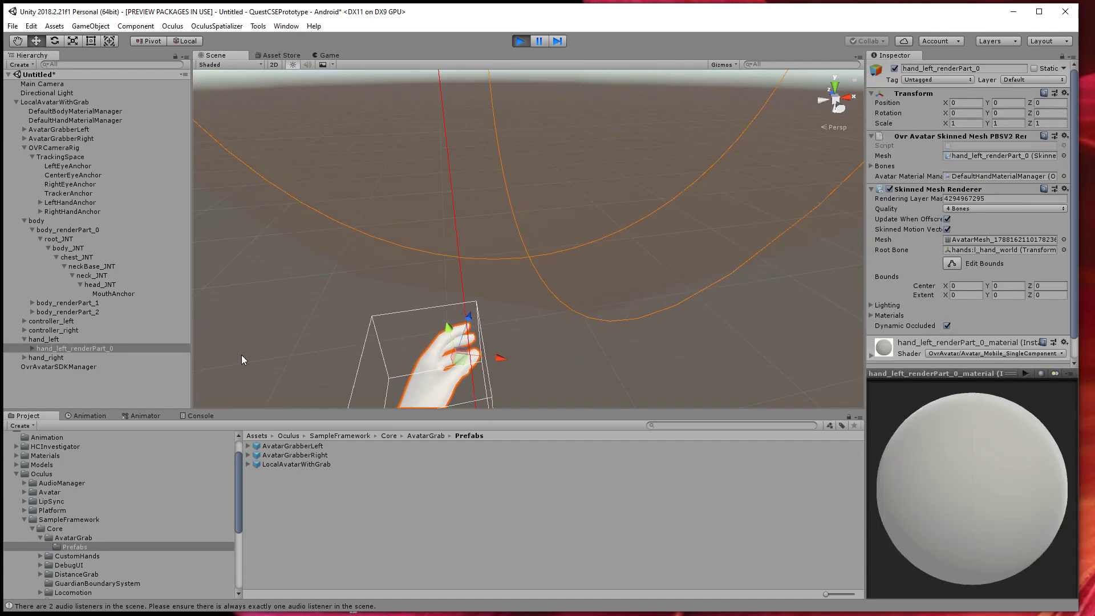
left_click(32, 349)
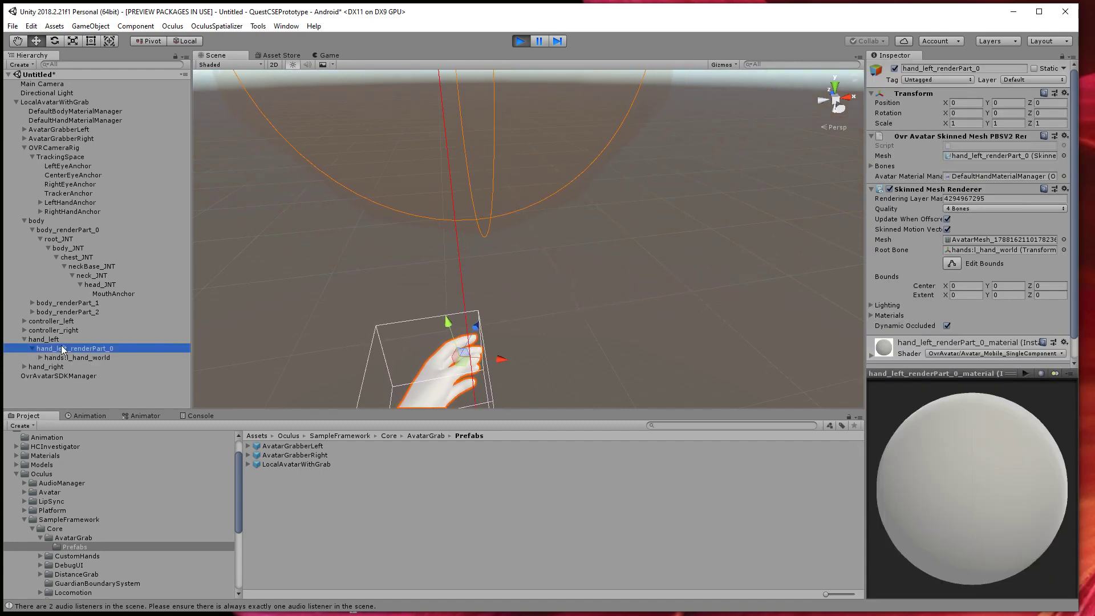
Expand AvatarGrabberLeft and its GrabVolumeBig child, and inspect the capsule collider of GrabVolumeSmall
left_click(33, 135)
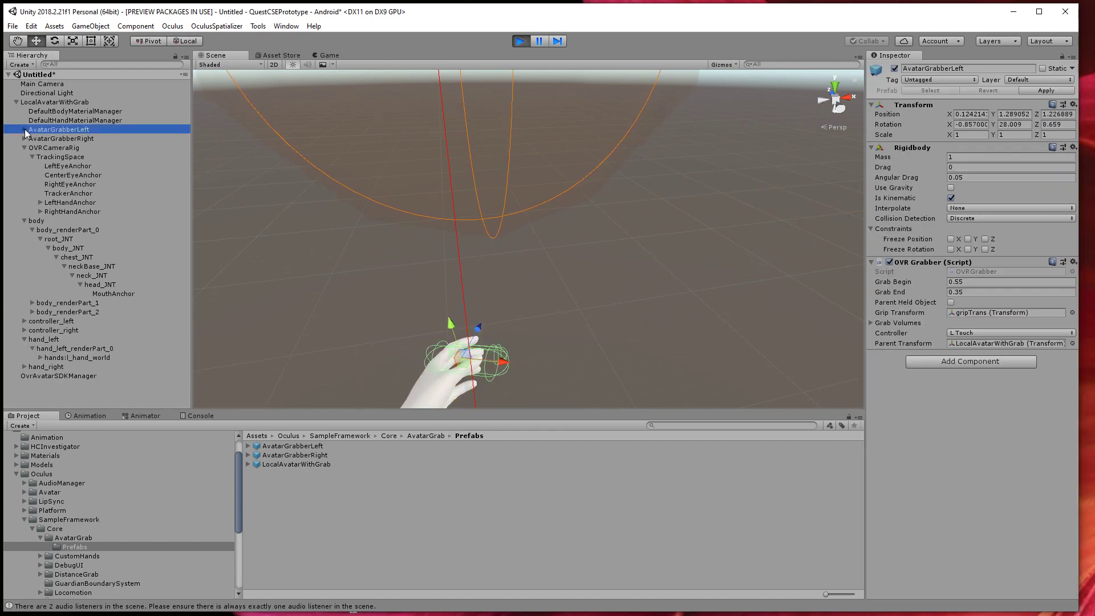
left_click(25, 129)
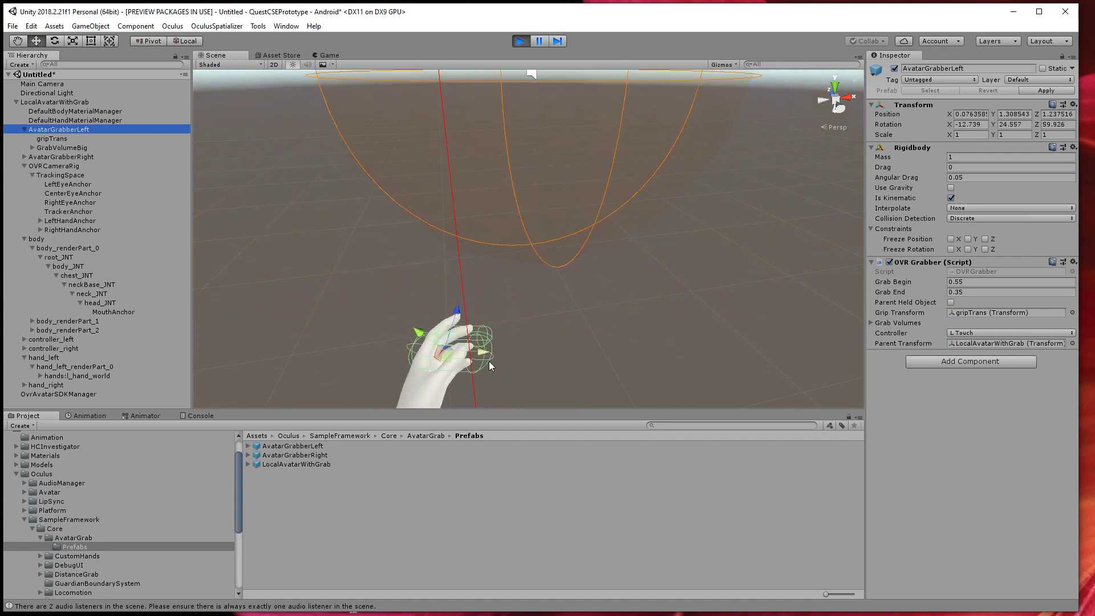
left_click(40, 148)
left_click(33, 147)
left_click(94, 157)
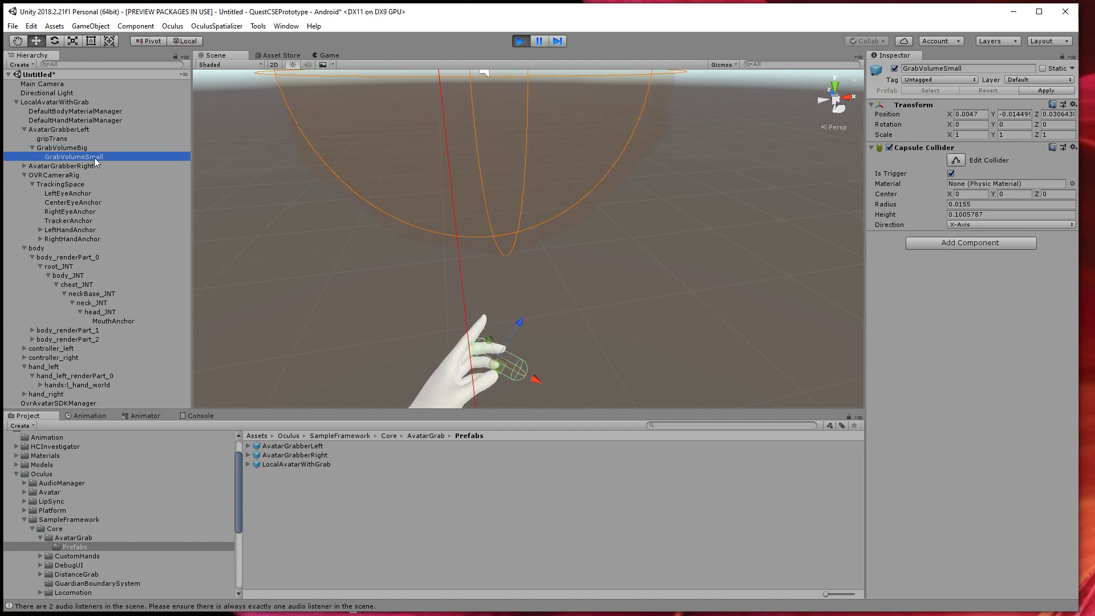
Enable the Capsule Collider on the left grabber's GrabVolumeBig object
left_click(84, 148)
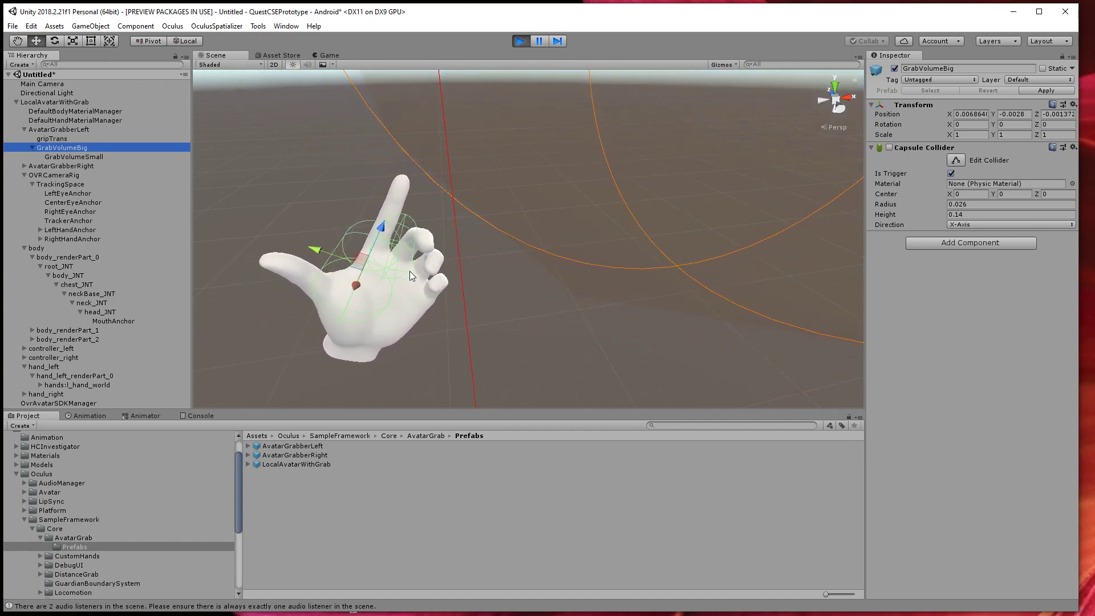
left_click(889, 147)
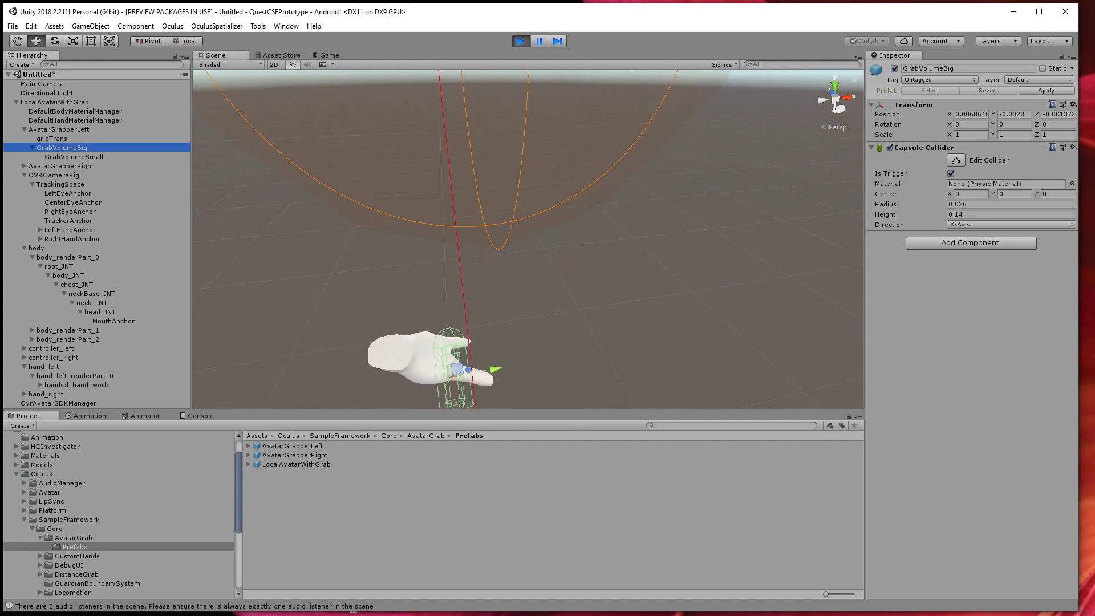
Switch to Chrome, search for "oculus sdk controllers" in a new tab and skim the Oculus Touch Controllers page
key("alt+Tab")
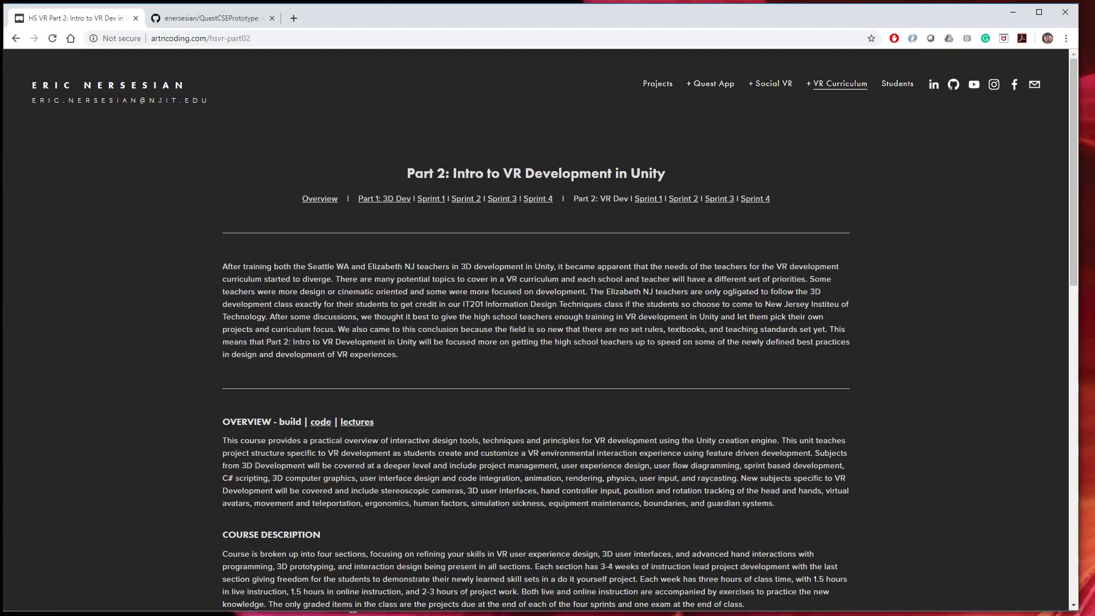
left_click(294, 19)
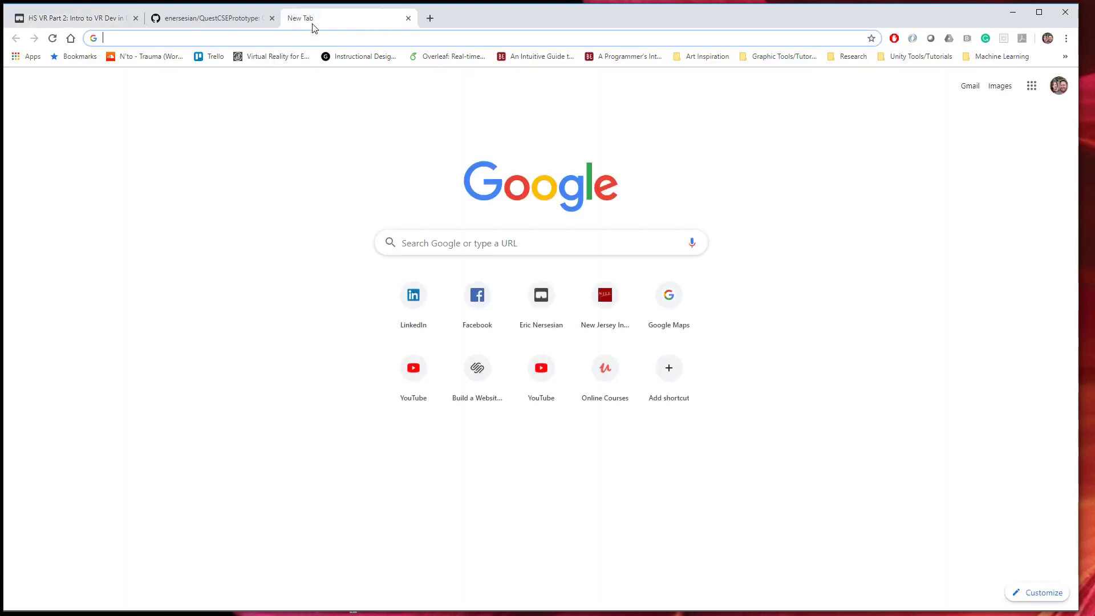
type("ocul")
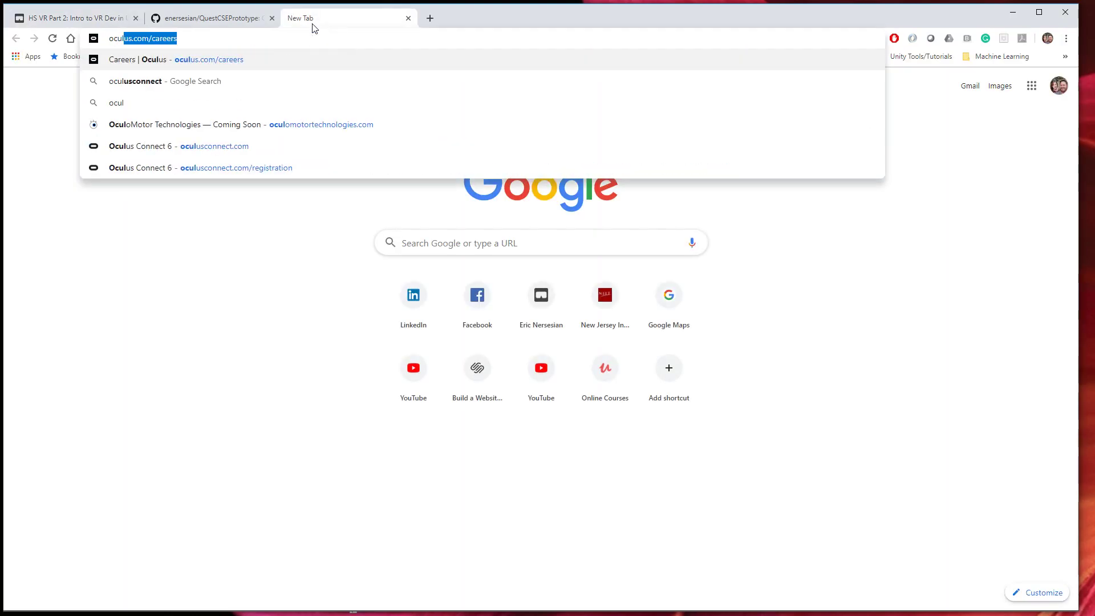
type("us sdk")
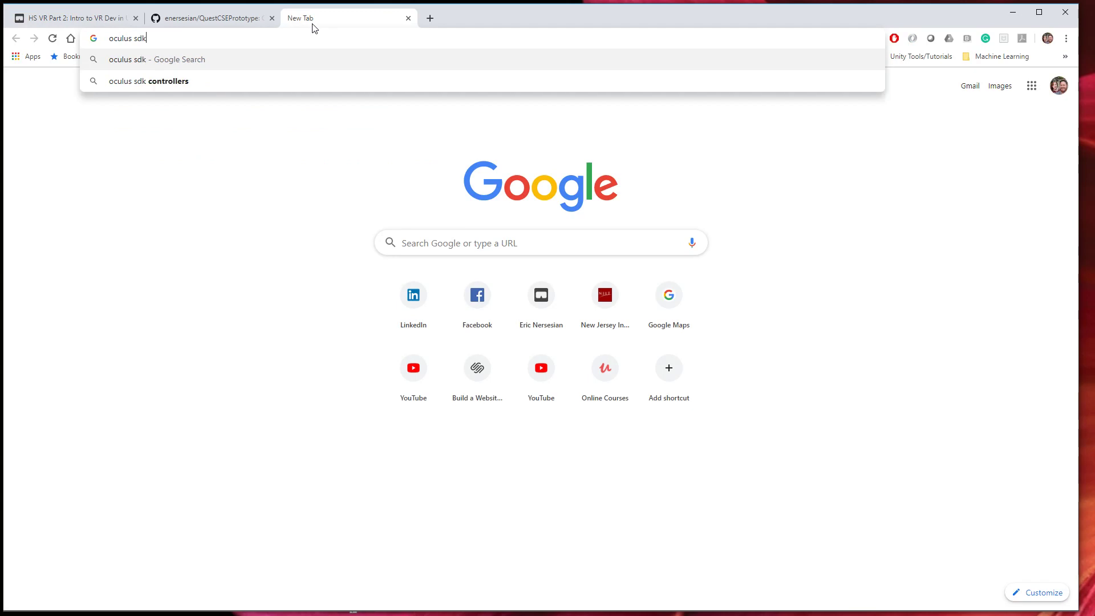
key("Down")
key("Return")
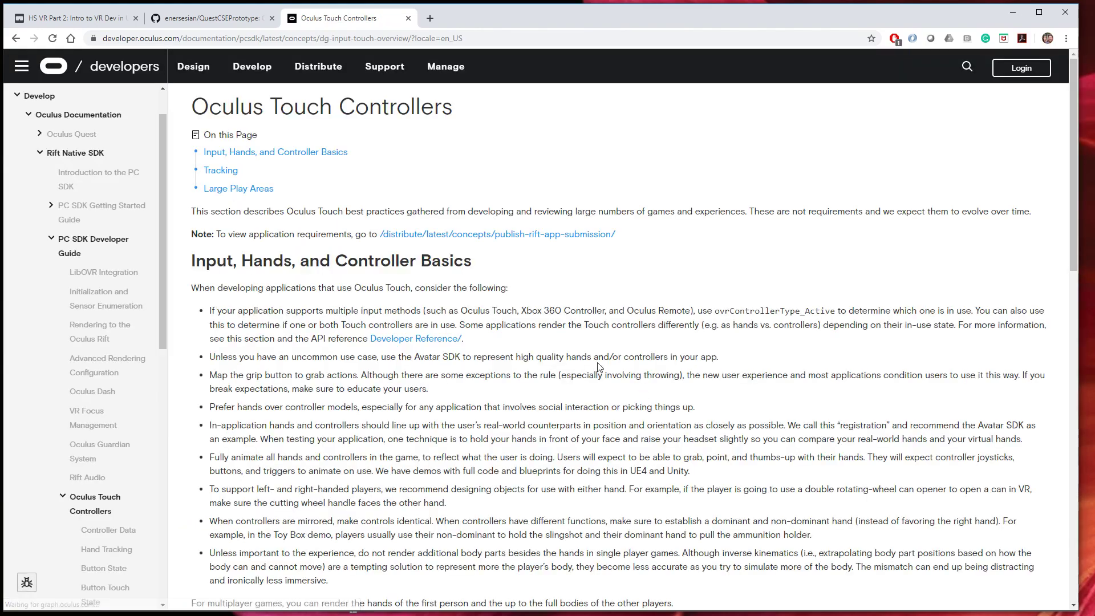
scroll(413, 345, "down", 20)
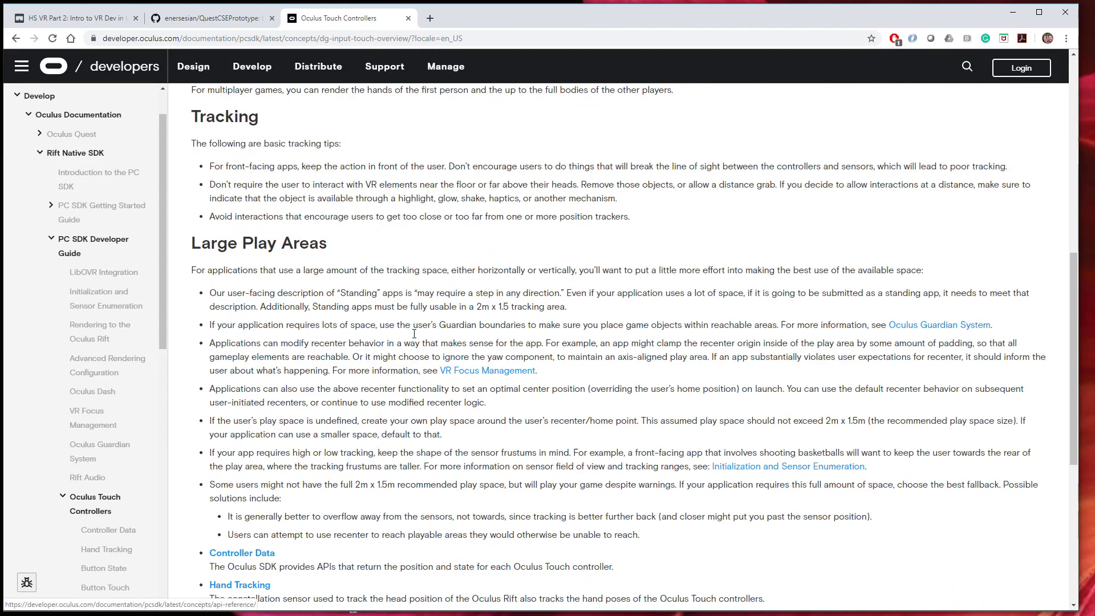
scroll(414, 335, "up", 4)
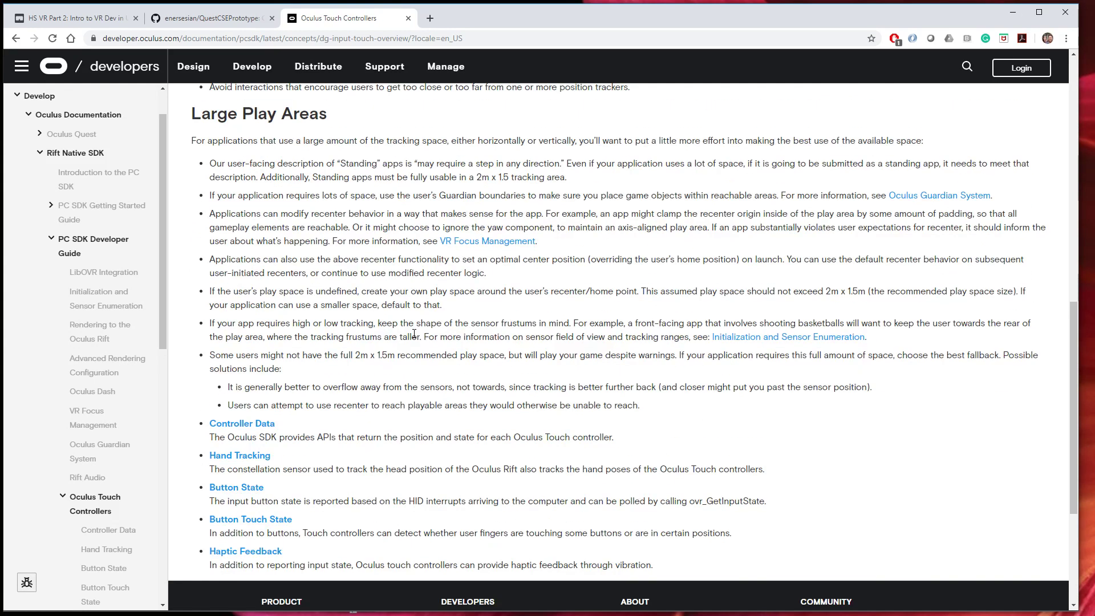
Open the OVRInput page from the Input section of the Unity Developer Guide in the Oculus documentation
scroll(114, 456, "down", 3)
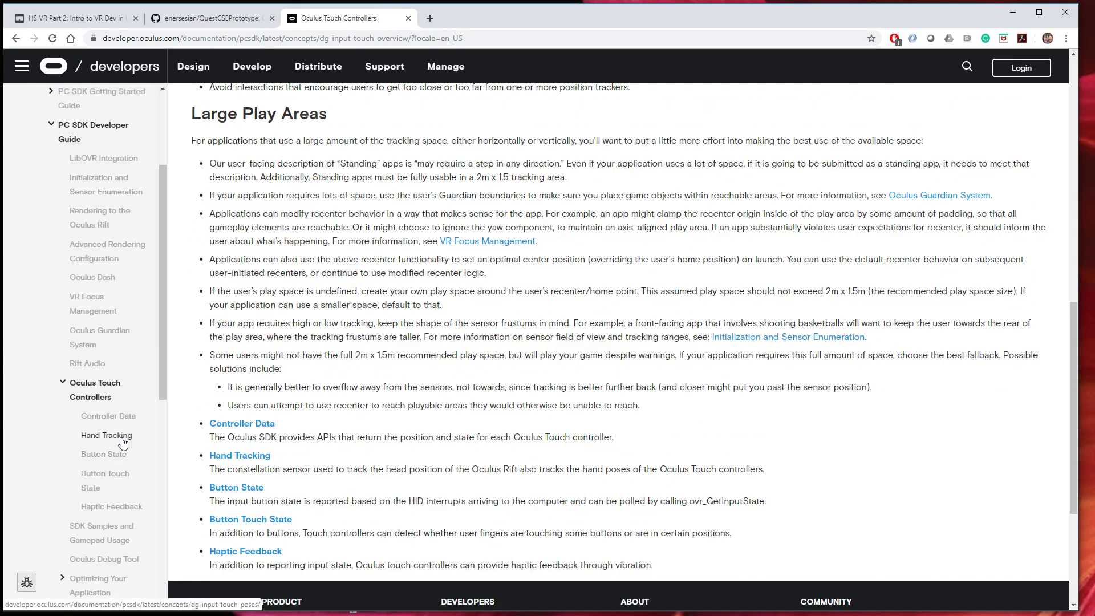
scroll(125, 461, "down", 1)
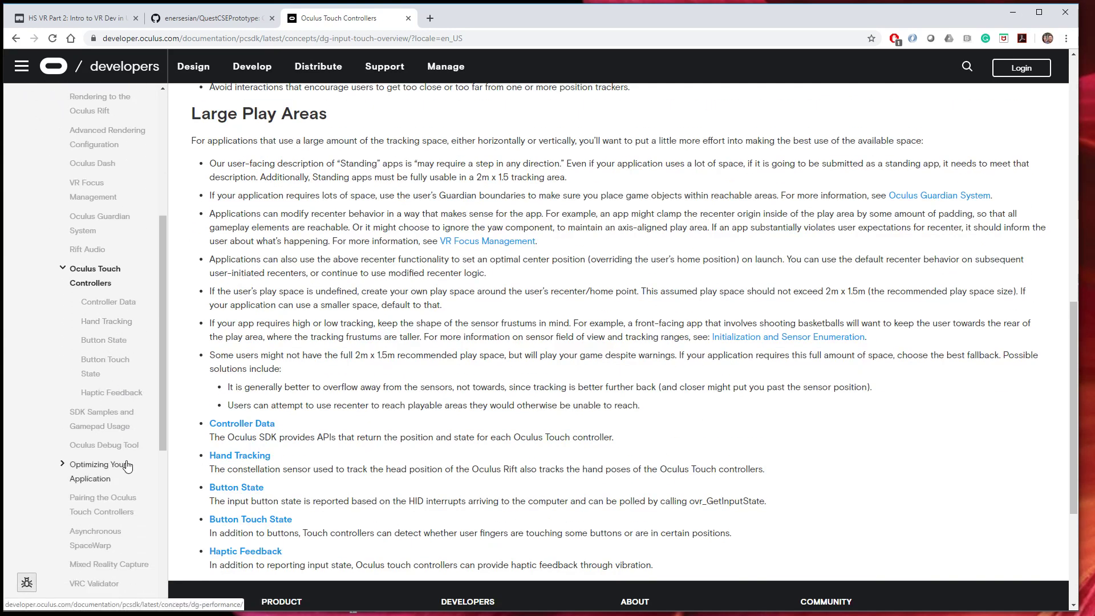
scroll(129, 507, "up", 5)
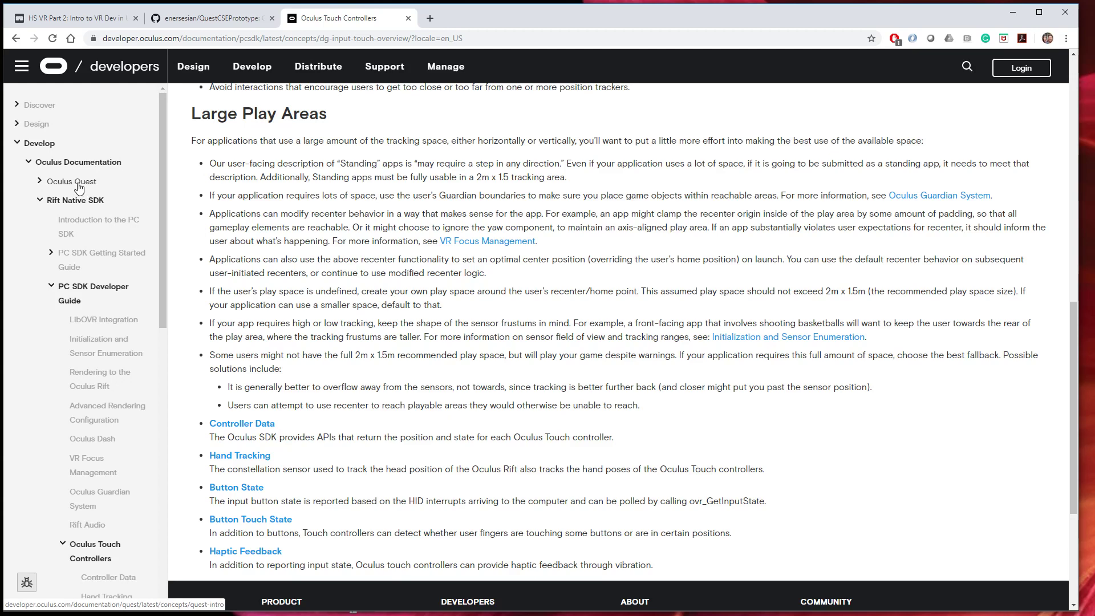
scroll(100, 331, "down", 3)
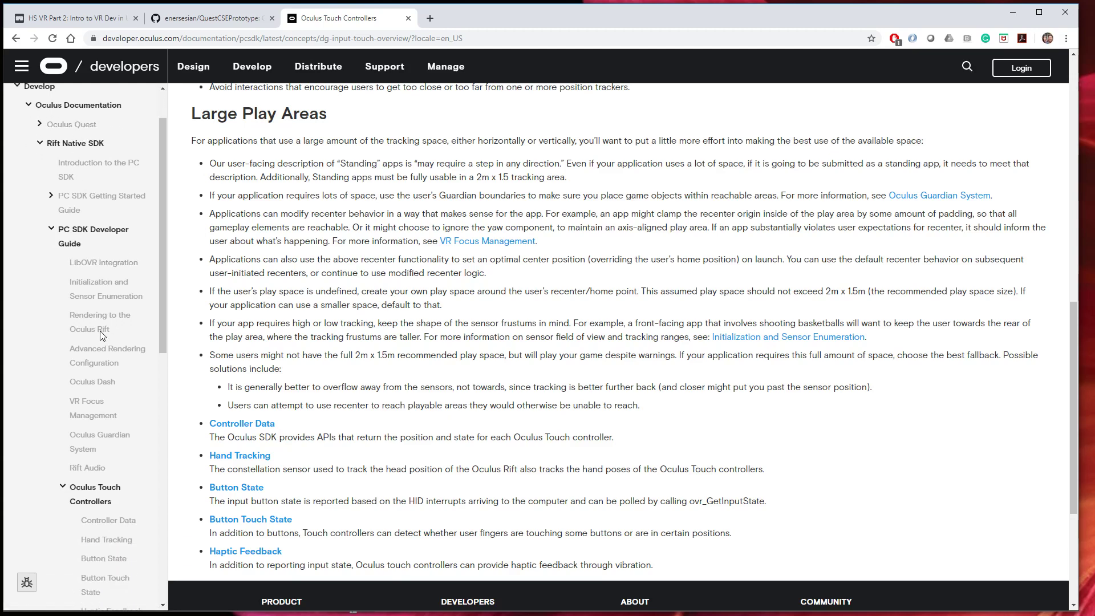
scroll(101, 336, "down", 5)
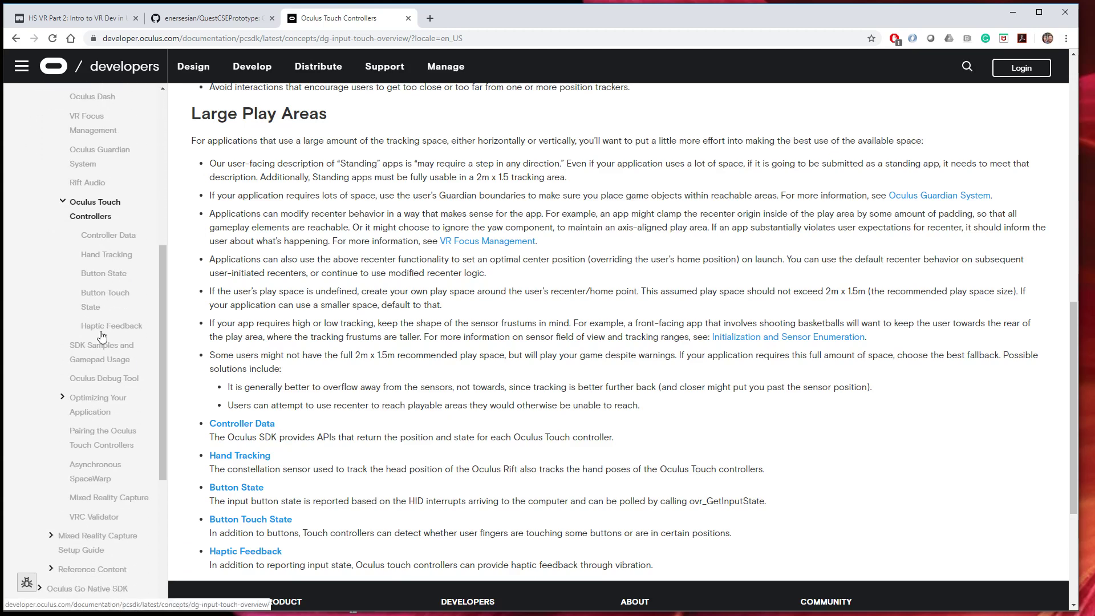
scroll(132, 481, "down", 4)
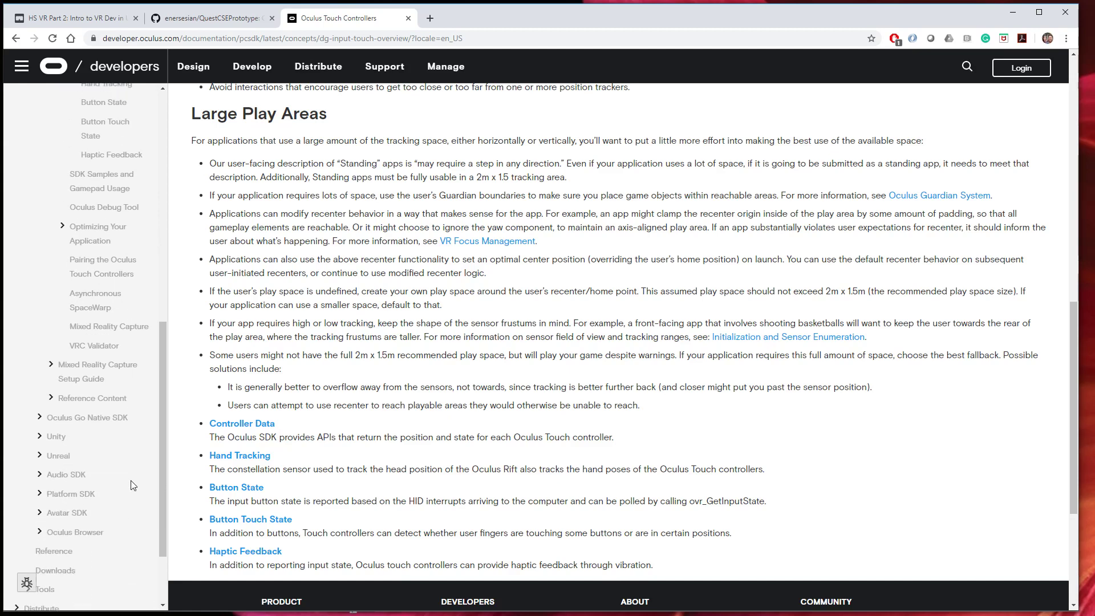
left_click(52, 440)
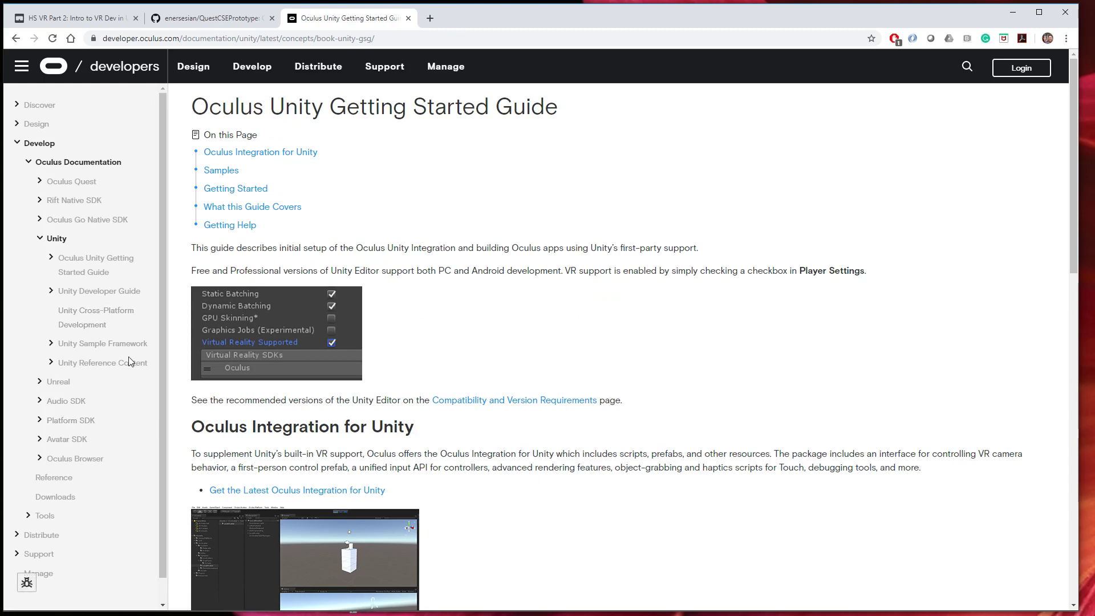
left_click(94, 297)
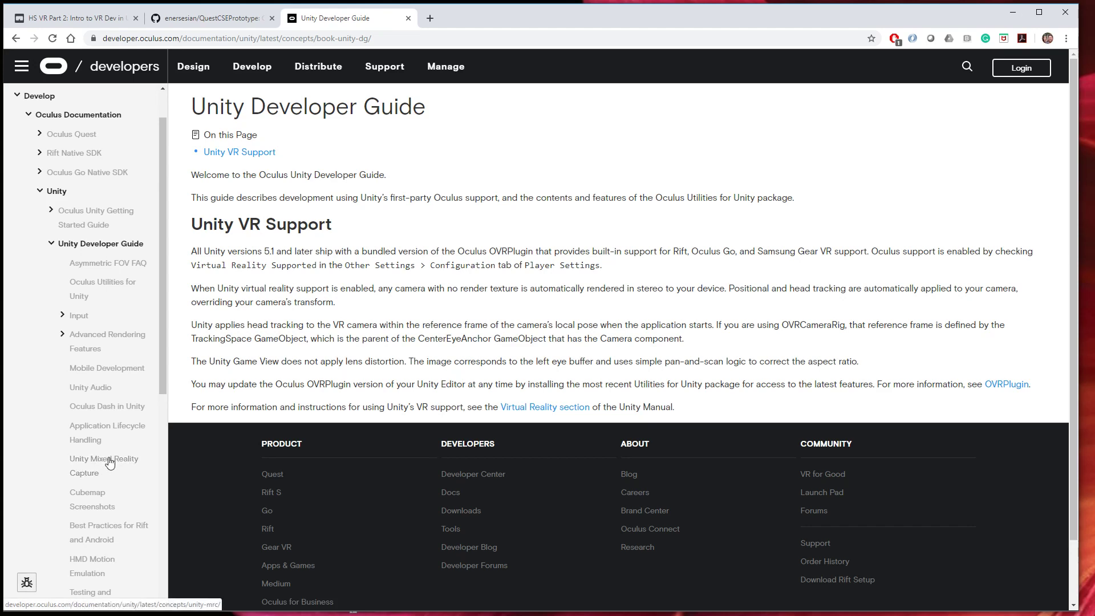
left_click(74, 316)
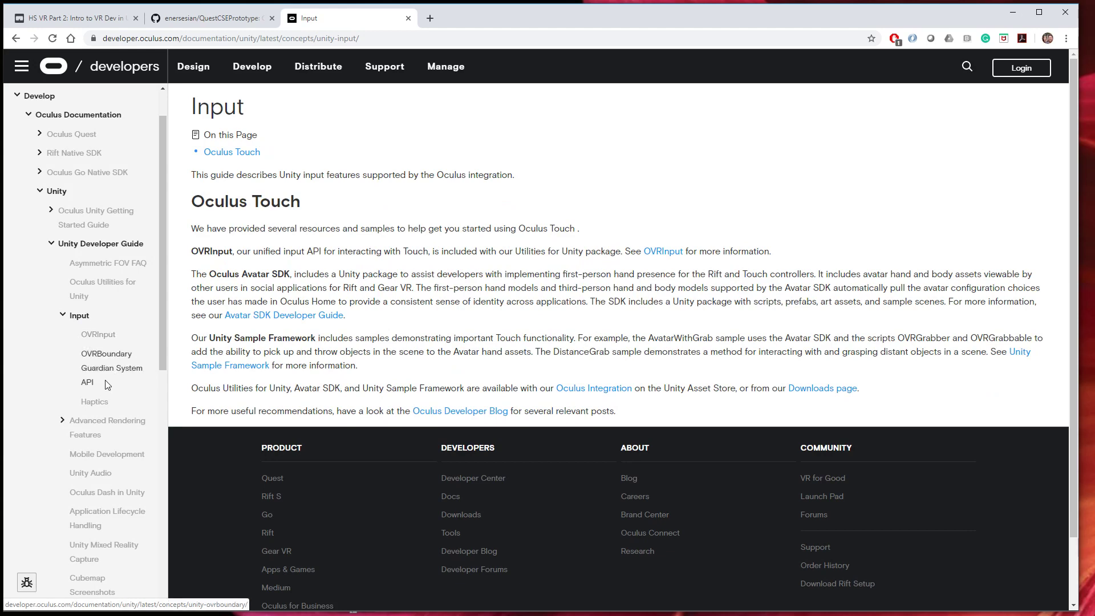
left_click(98, 334)
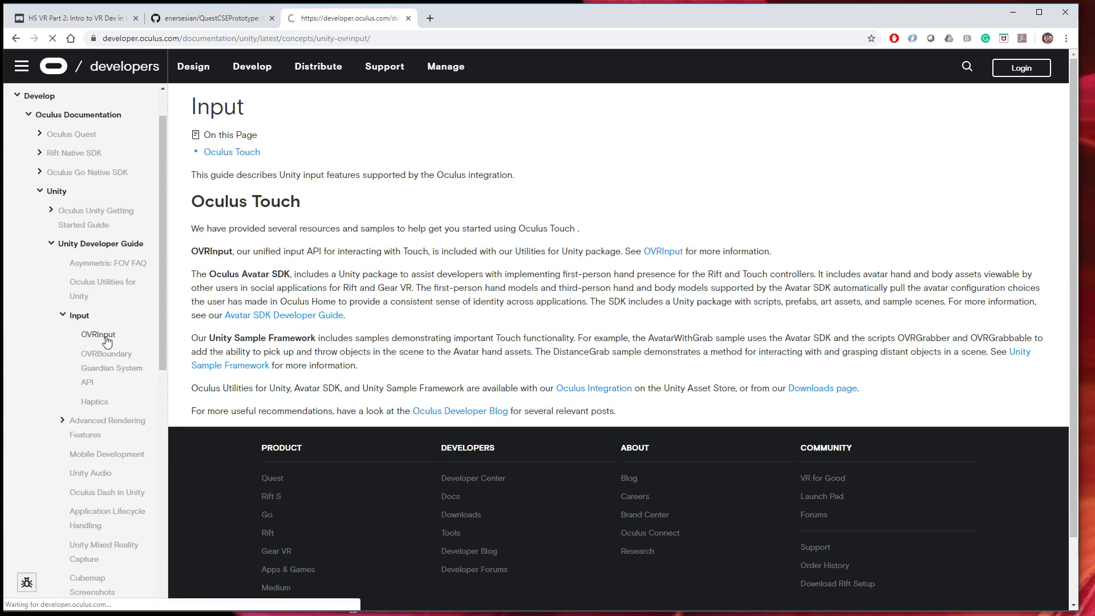
Read the OVRInput control enumerations, highlighting the OVRInput.Button and OVRInput.Touch rows, and continue to the Get() code examples
scroll(627, 325, "down", 5)
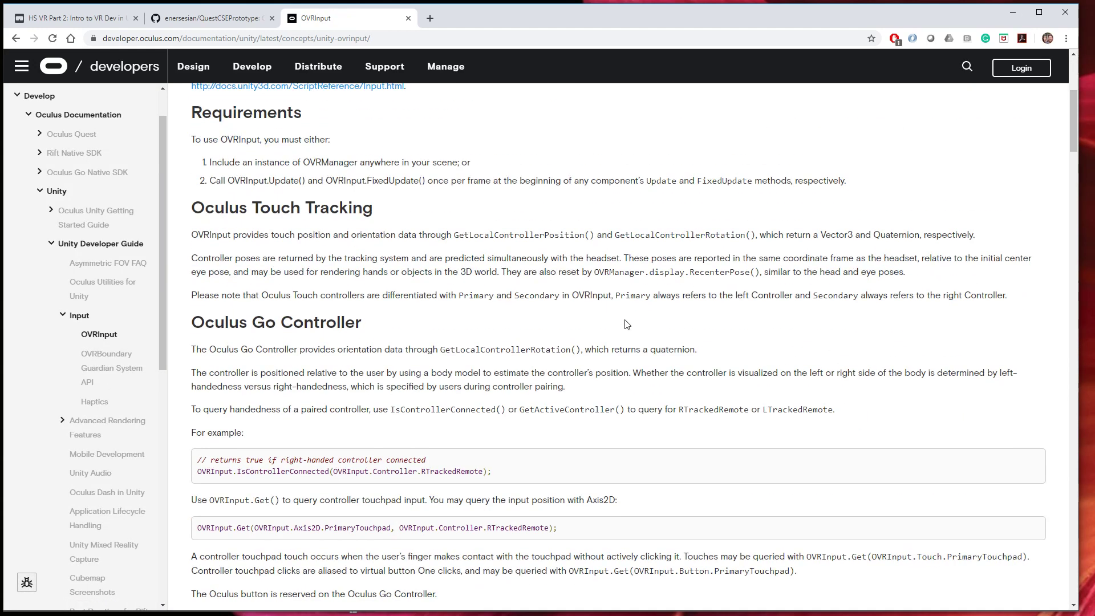
scroll(627, 324, "down", 14)
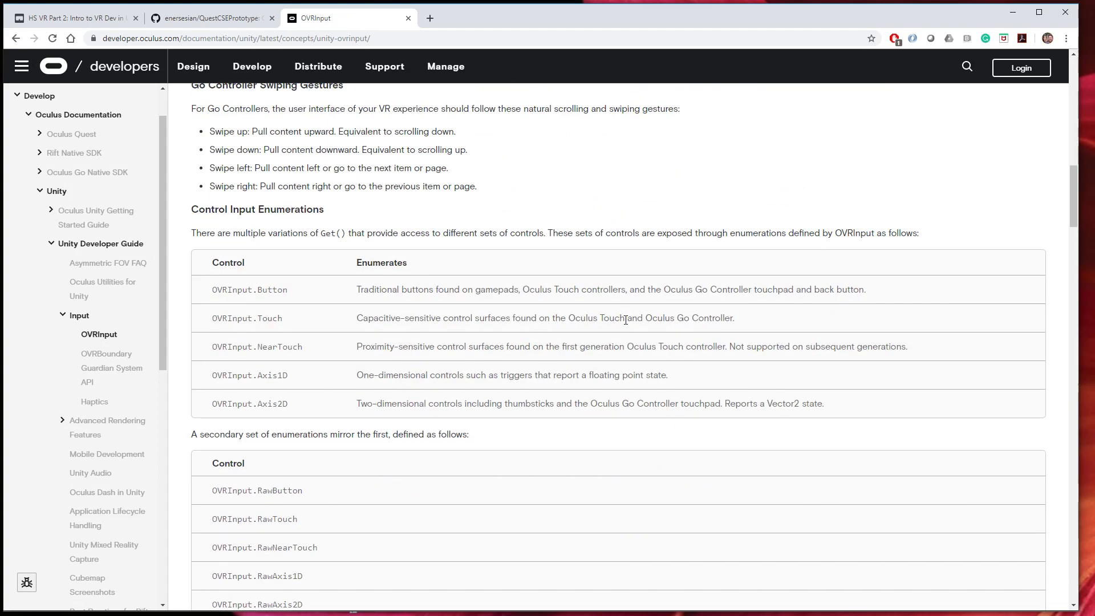
scroll(570, 317, "down", 1)
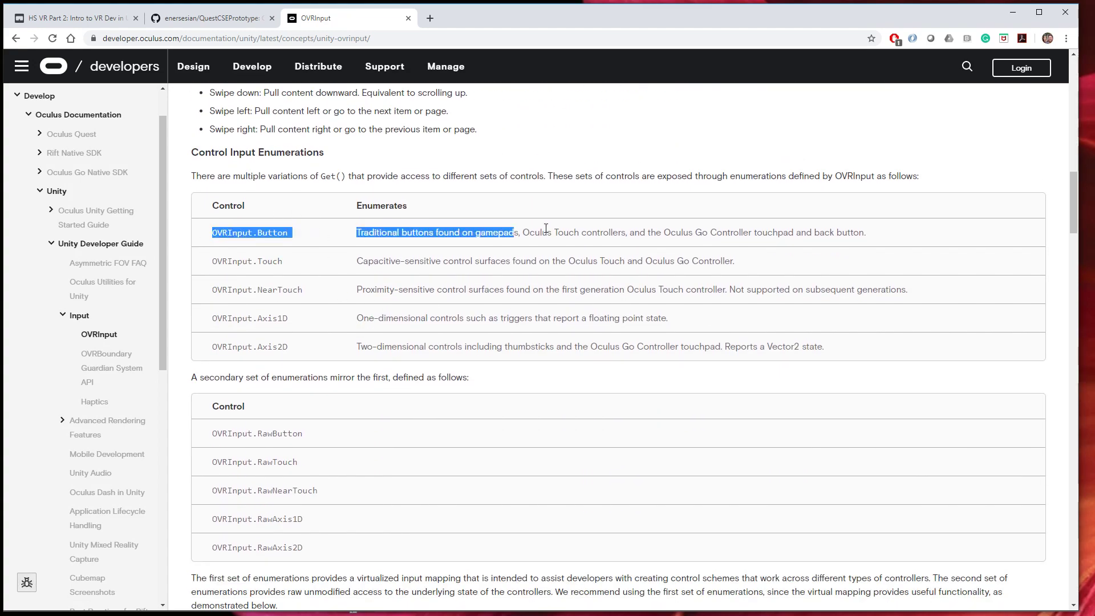
left_click_drag(546, 229, 895, 228)
left_click_drag(206, 265, 502, 283)
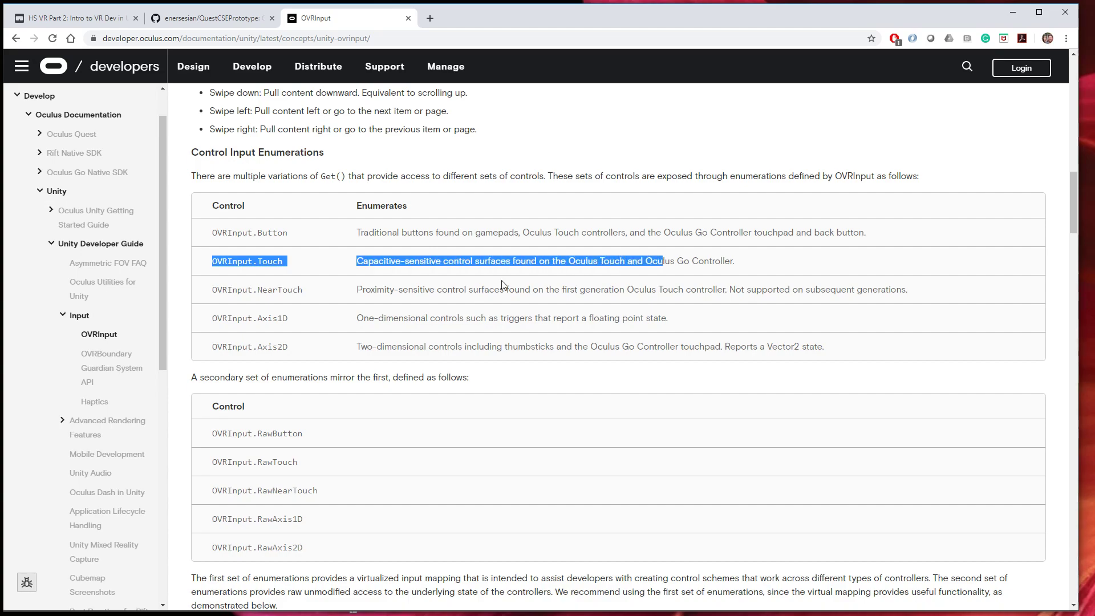
scroll(262, 364, "down", 13)
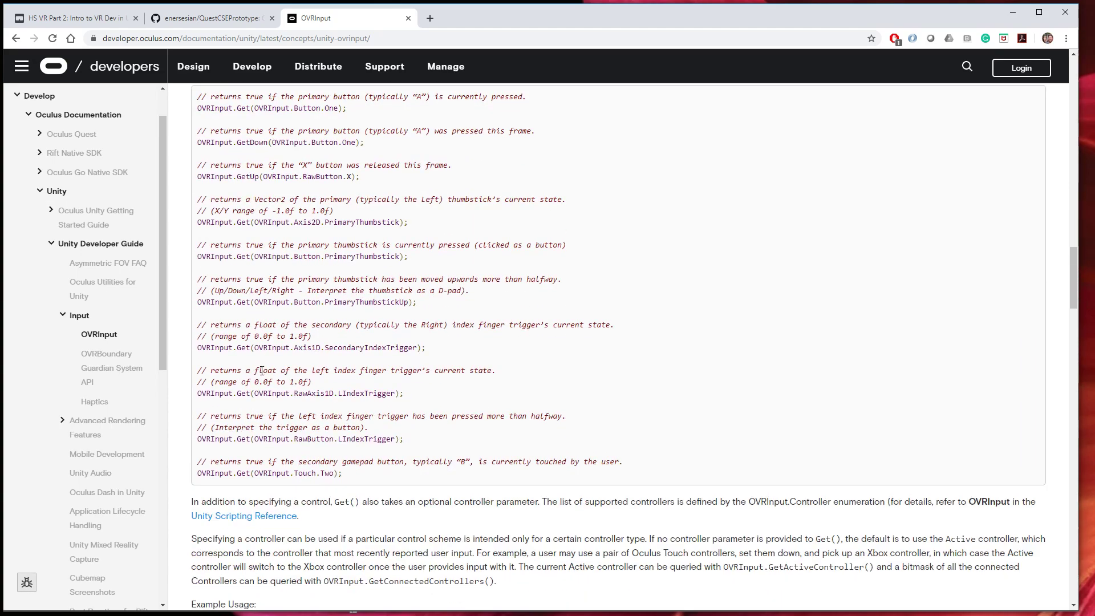
Examine the Touch Input Mapping diagrams for combined, individual and raw controller mappings
scroll(367, 369, "down", 19)
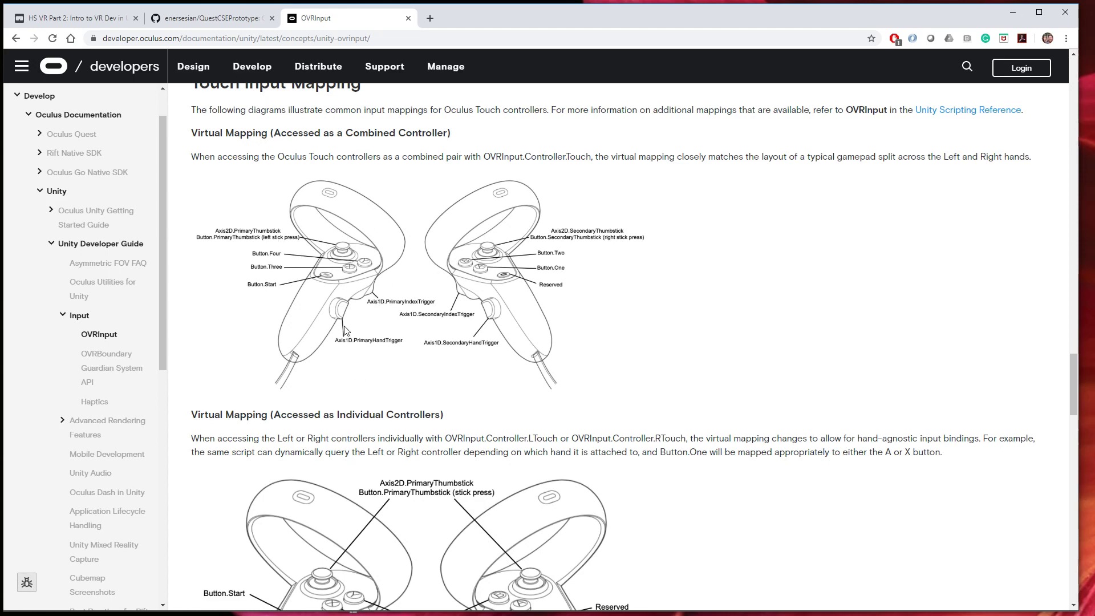
scroll(344, 330, "down", 10)
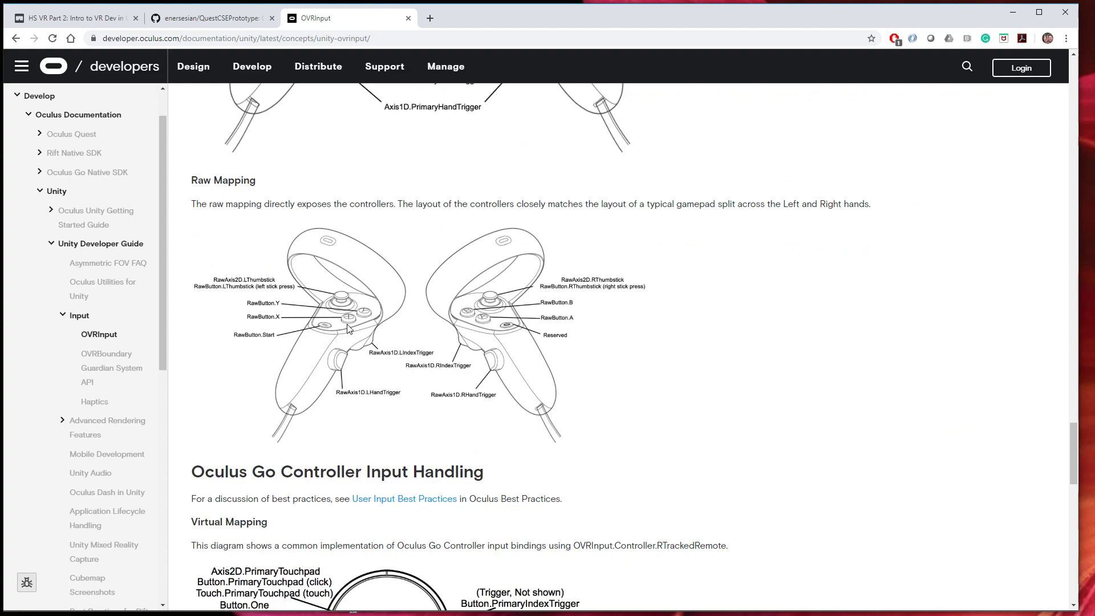
scroll(348, 328, "down", 3)
scroll(347, 308, "up", 12)
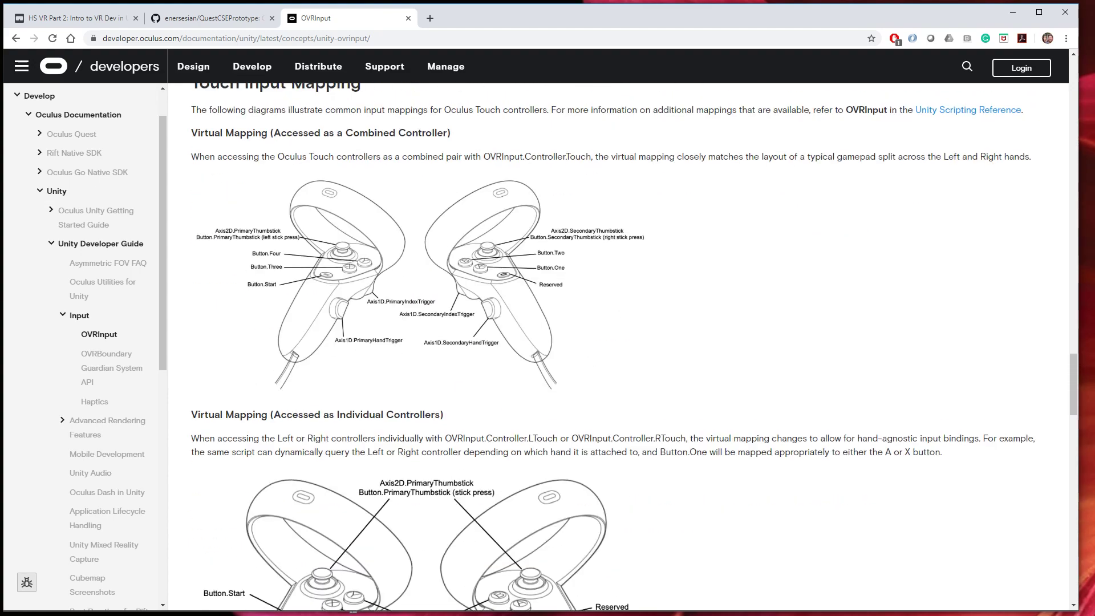
Switch back to Unity, select LocalAvatarWithGrab and collapse its OVRCameraRig, body, AvatarGrabberLeft and hand_left children
key("alt+Tab")
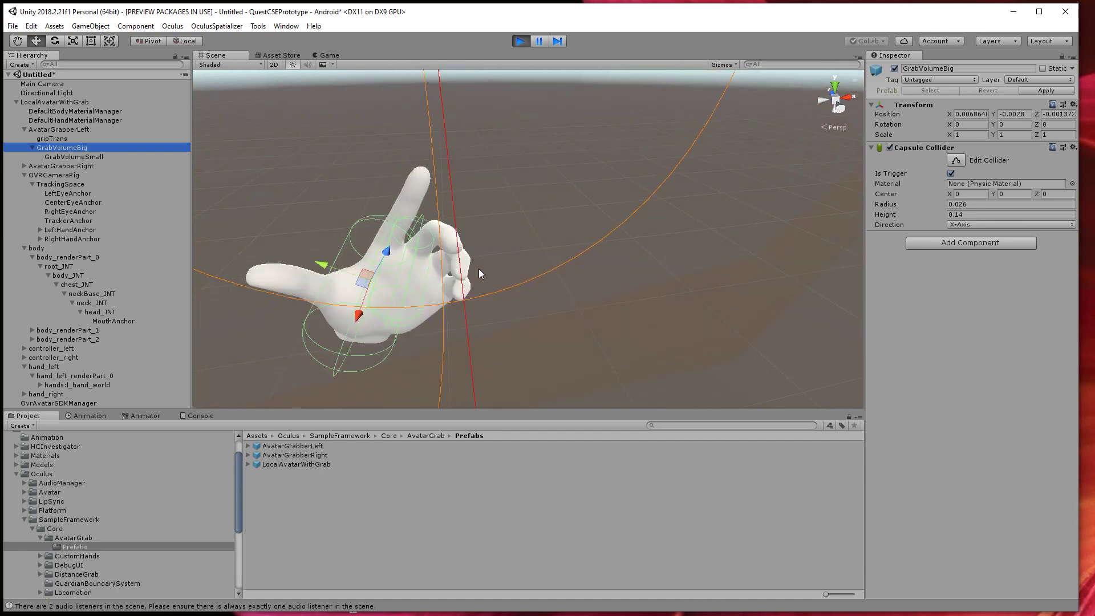
left_click(60, 100)
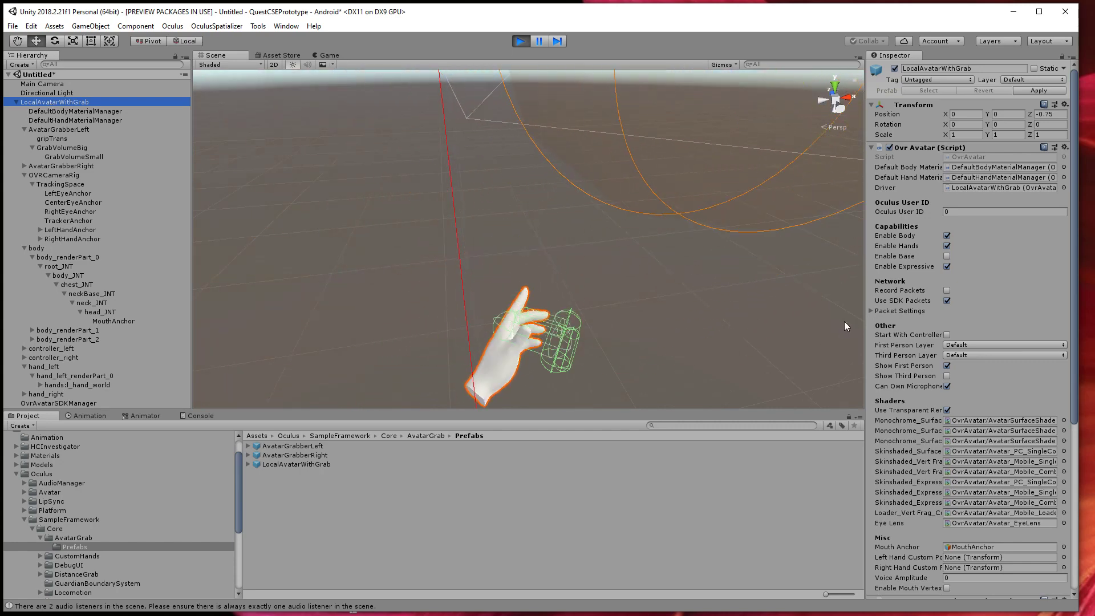
left_click(24, 175)
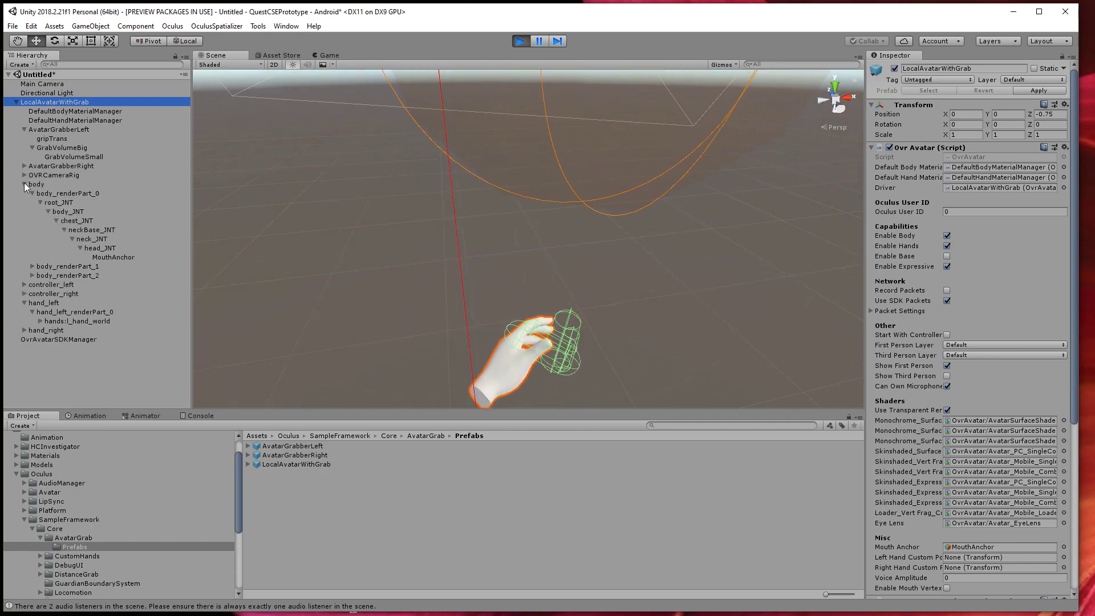
left_click(24, 184)
left_click(24, 129)
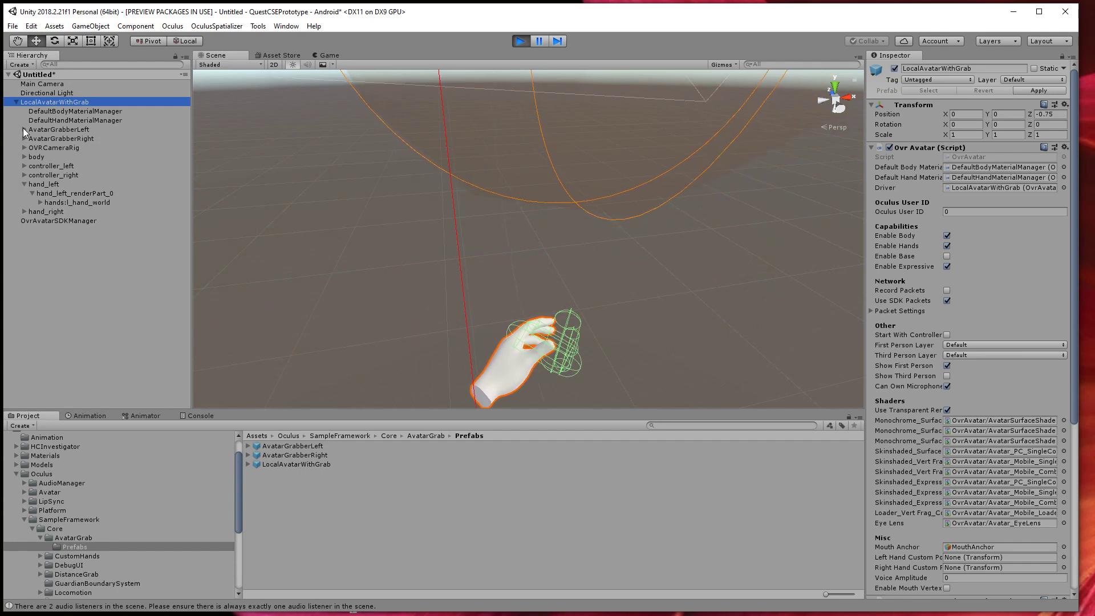
left_click(23, 185)
Inspect AvatarGrabberLeft's components and its gripTrans and GrabVolumeBig children, and collapse the grabber again
left_click(73, 130)
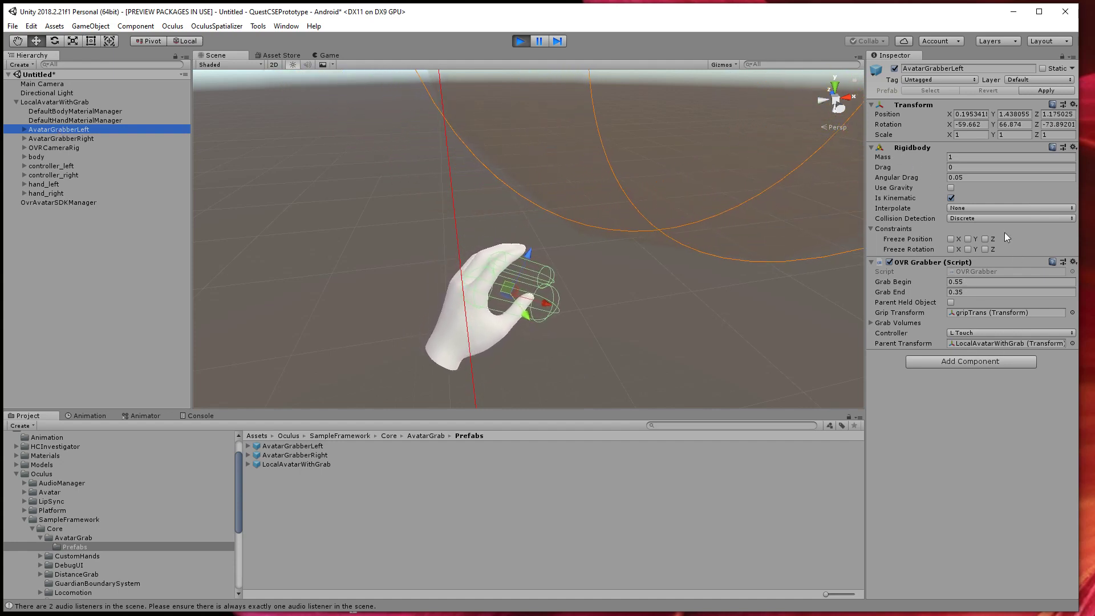
left_click(24, 130)
left_click(53, 139)
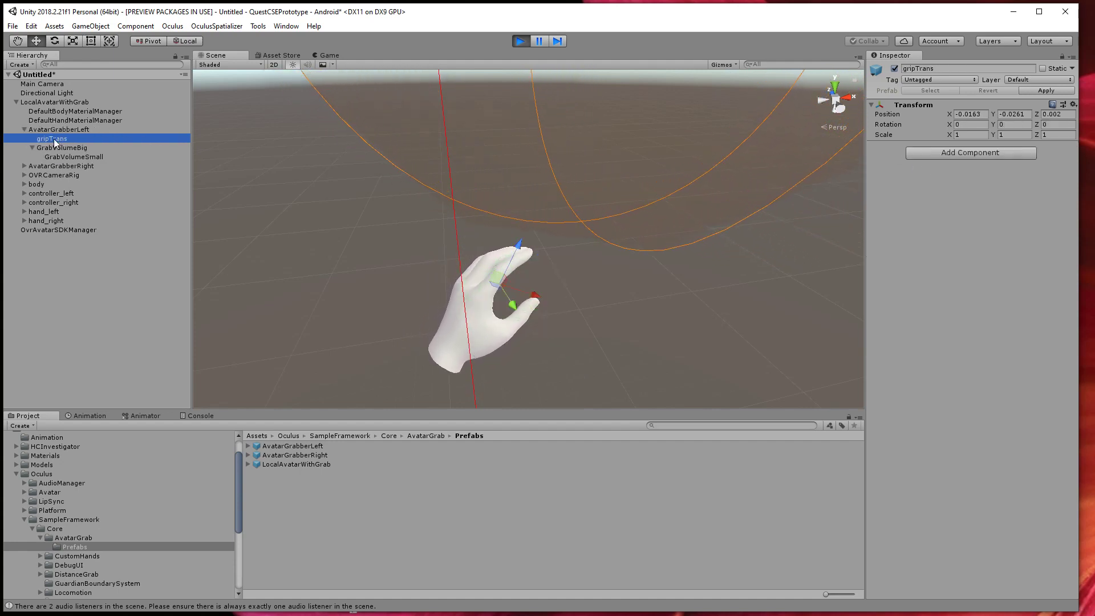
left_click(70, 148)
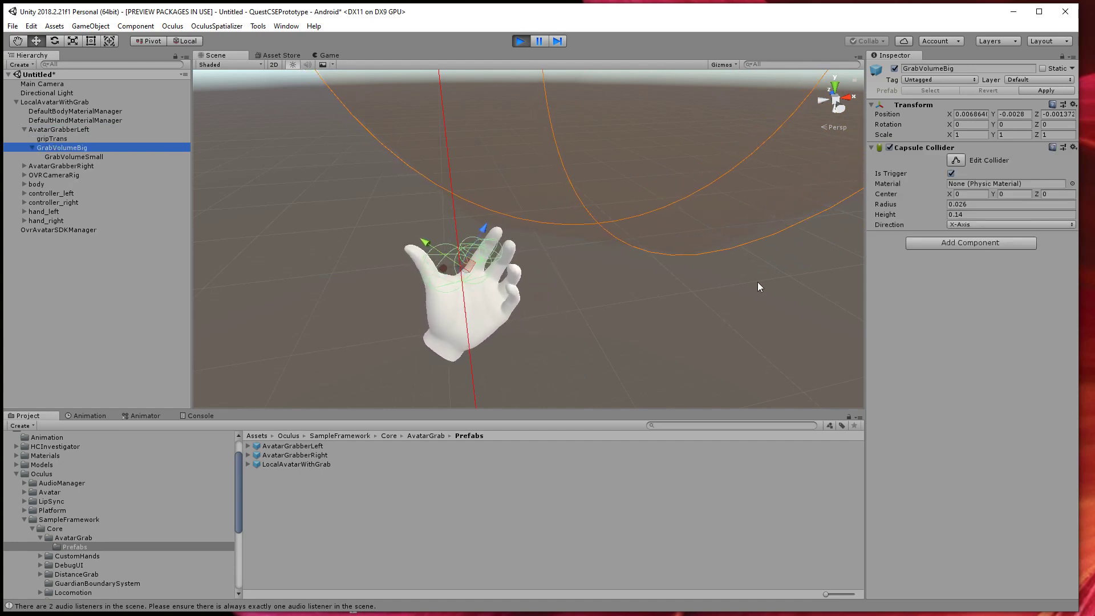
left_click(24, 129)
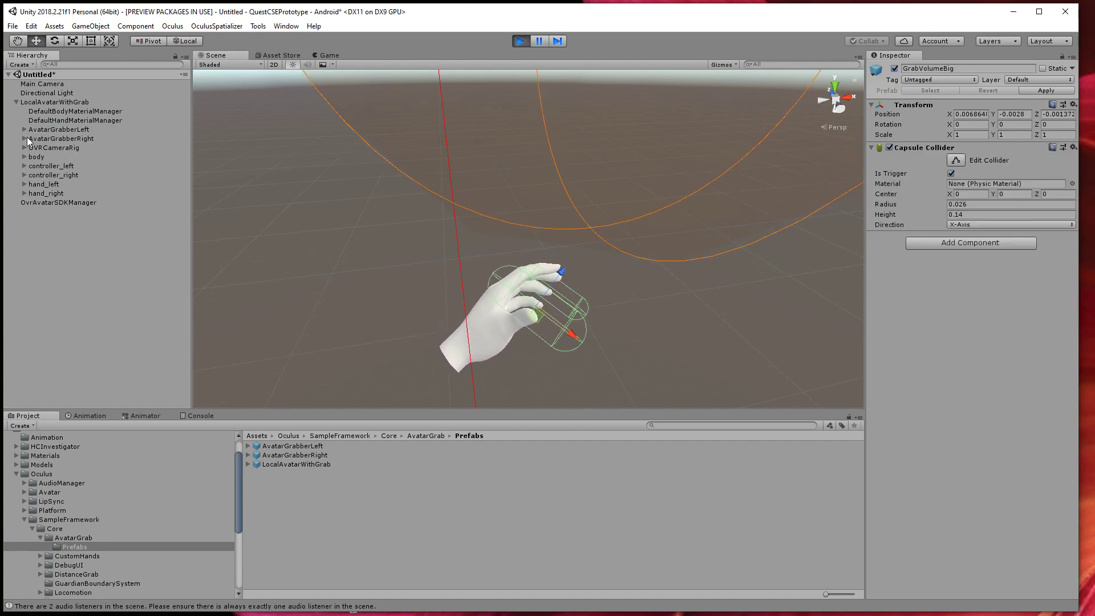
Check the children of AvatarGrabberRight, collapse it and expand the avatar's body hierarchy
left_click(25, 138)
left_click(24, 139)
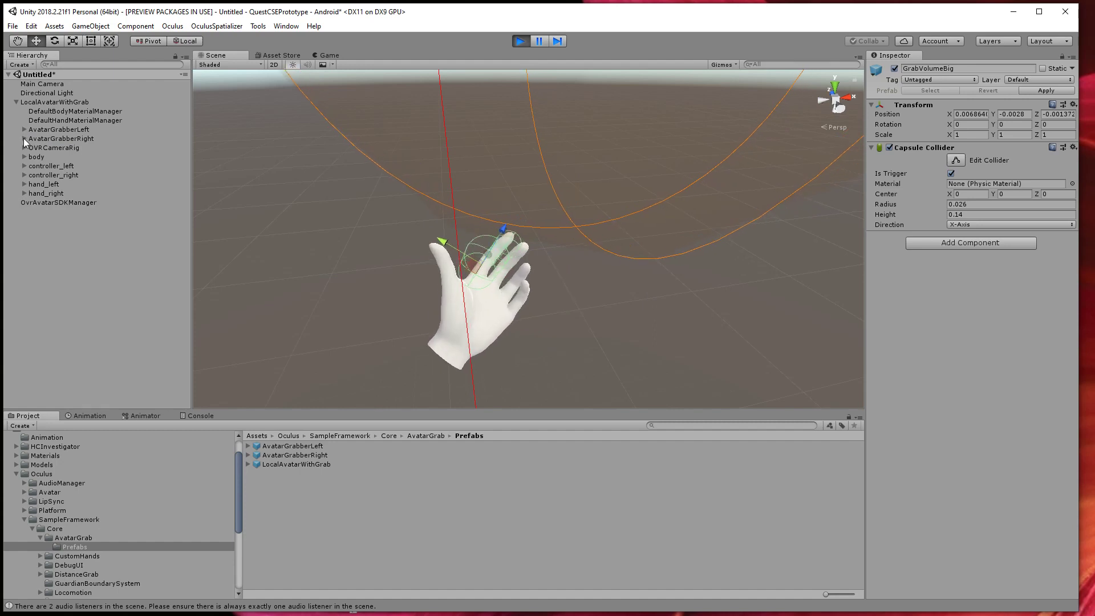
left_click(25, 156)
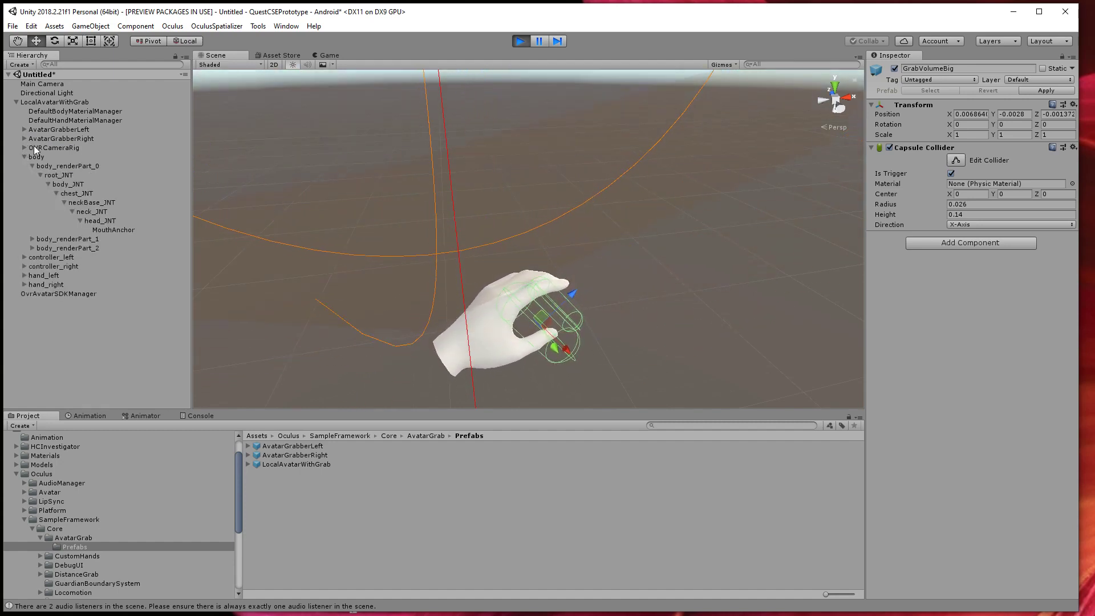
Inspect the neck_JNT and root_JNT joints under body_renderPart_0 and their placement in the scene
left_click(93, 229)
left_click(92, 211)
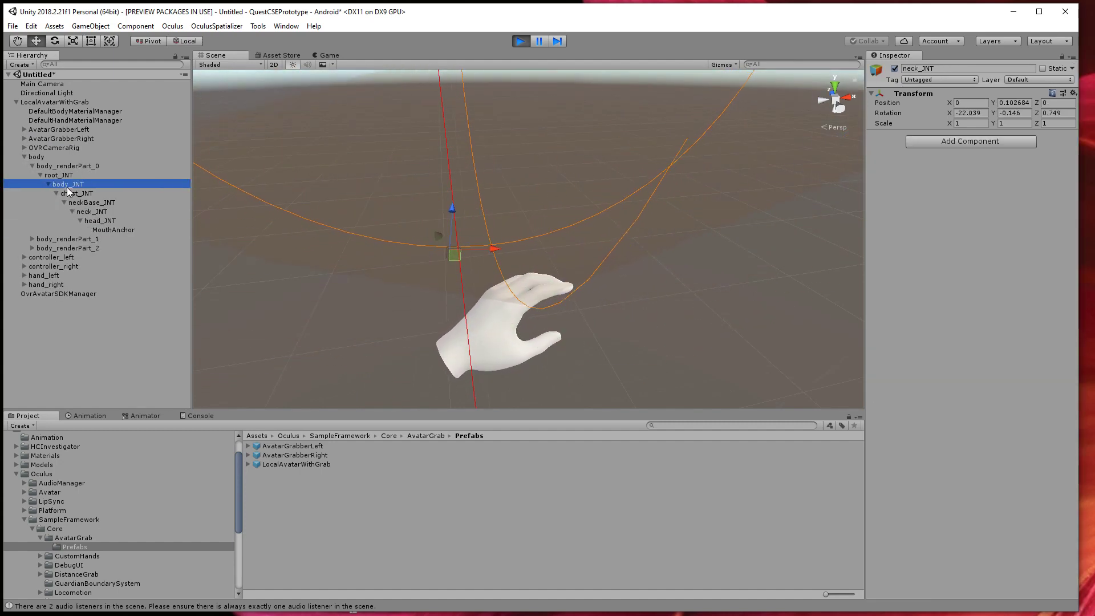
left_click(57, 175)
scroll(467, 253, "down", 10)
scroll(466, 252, "up", 12)
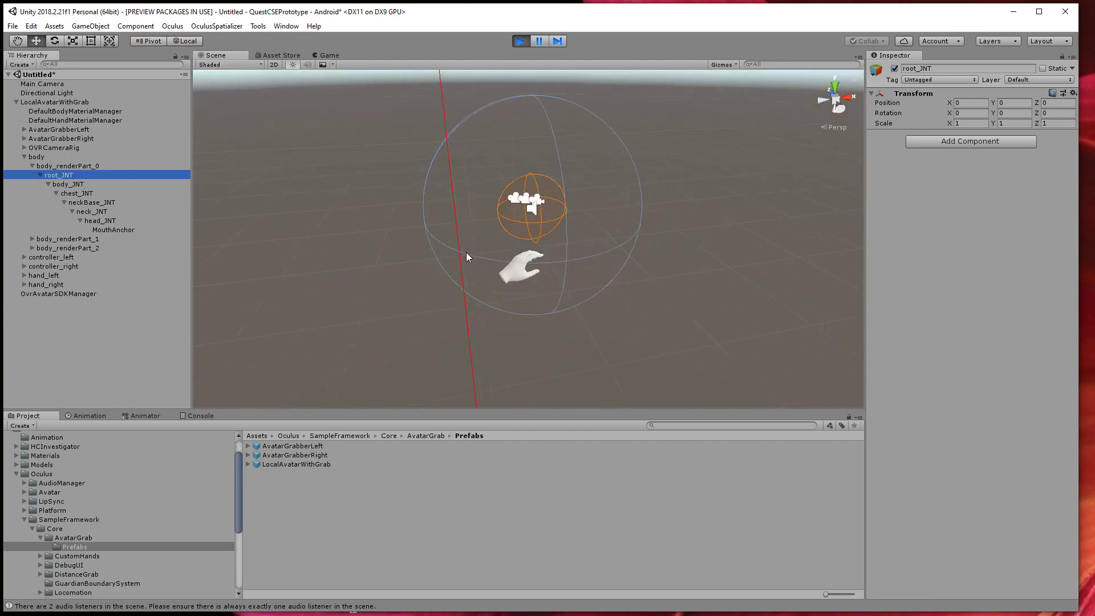
scroll(467, 250, "down", 9)
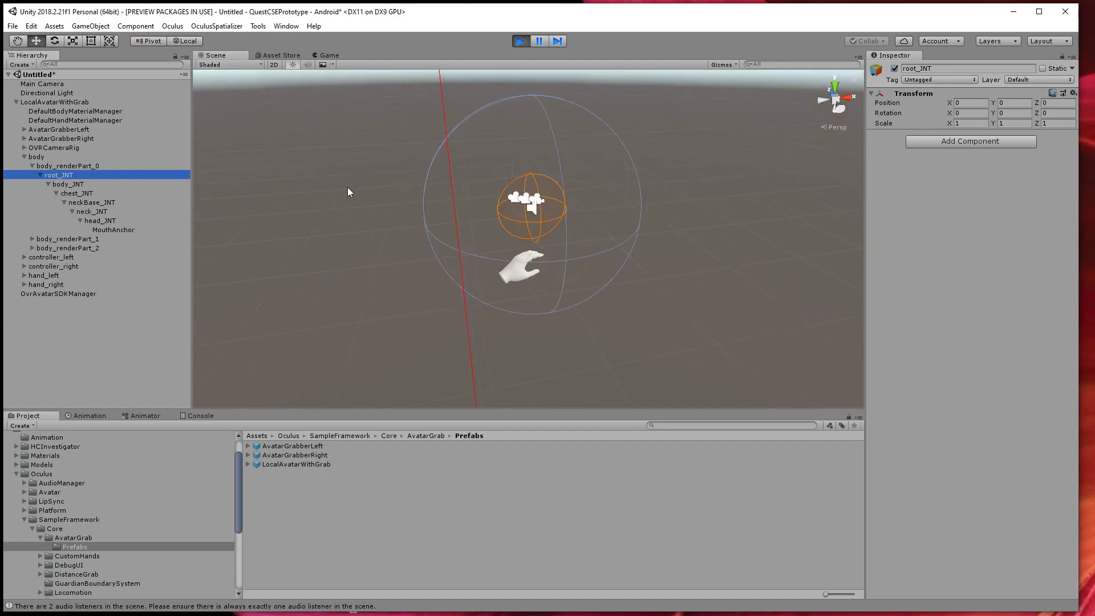
Select LocalAvatarWithGrab and enable Show Third Person in its Ovr Avatar component
left_click(63, 102)
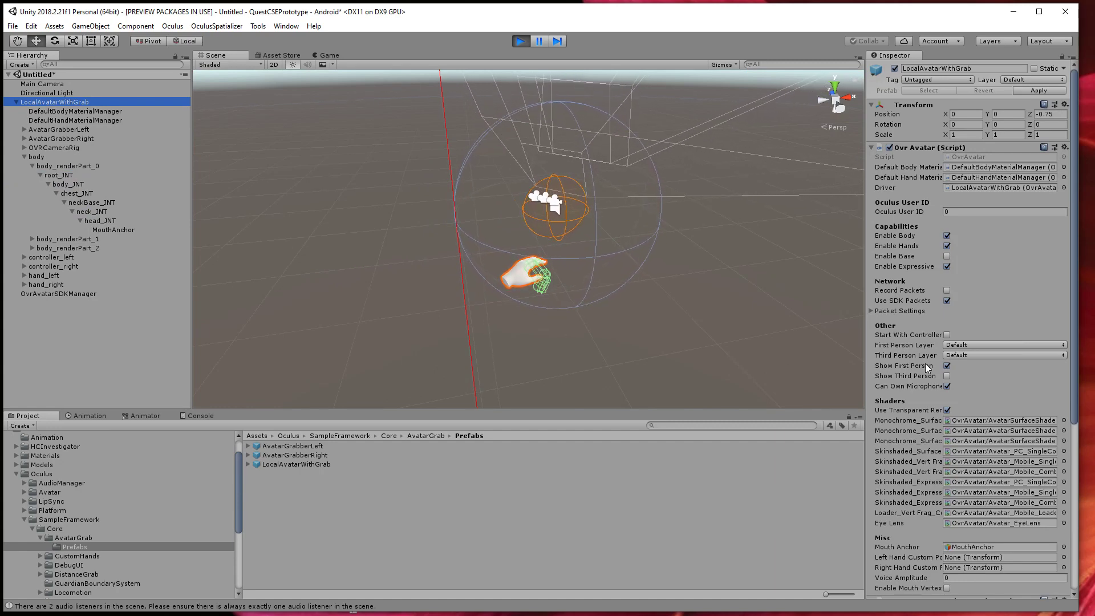
scroll(928, 358, "down", 5)
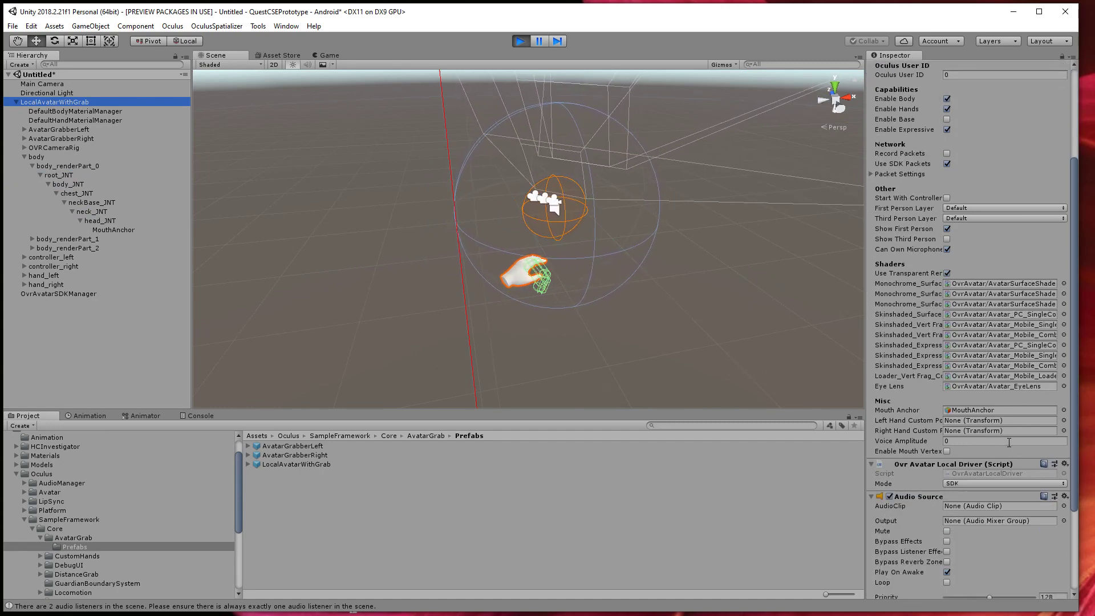
scroll(1001, 440, "up", 3)
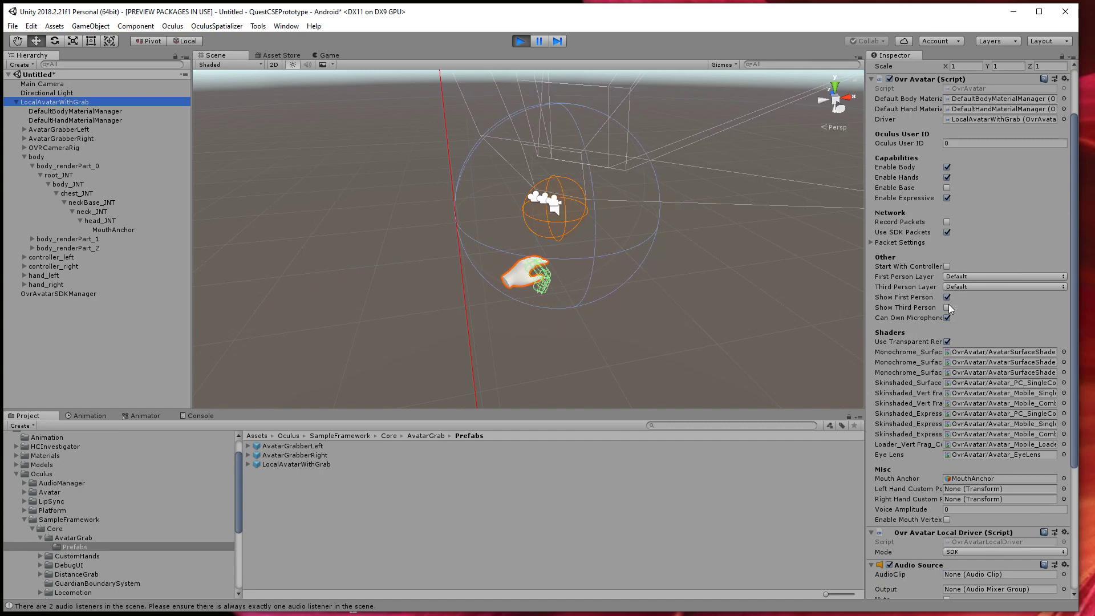
left_click(946, 308)
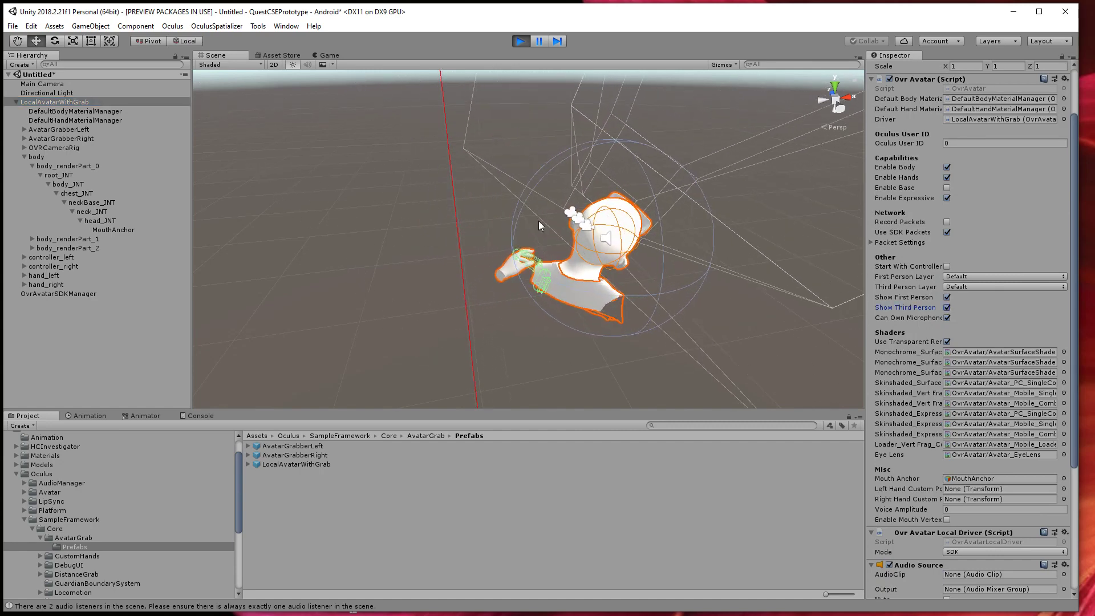
Inspect the avatar's body object and the children of body_renderPart_1 and body_renderPart_2, collapsing both render parts again
left_click(61, 157)
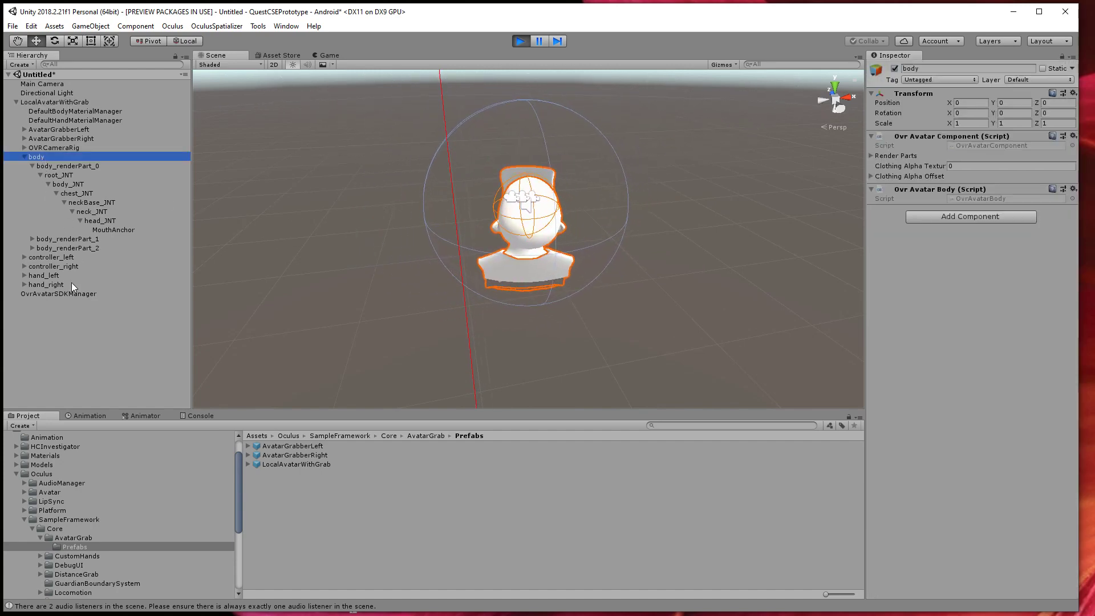
left_click(570, 260)
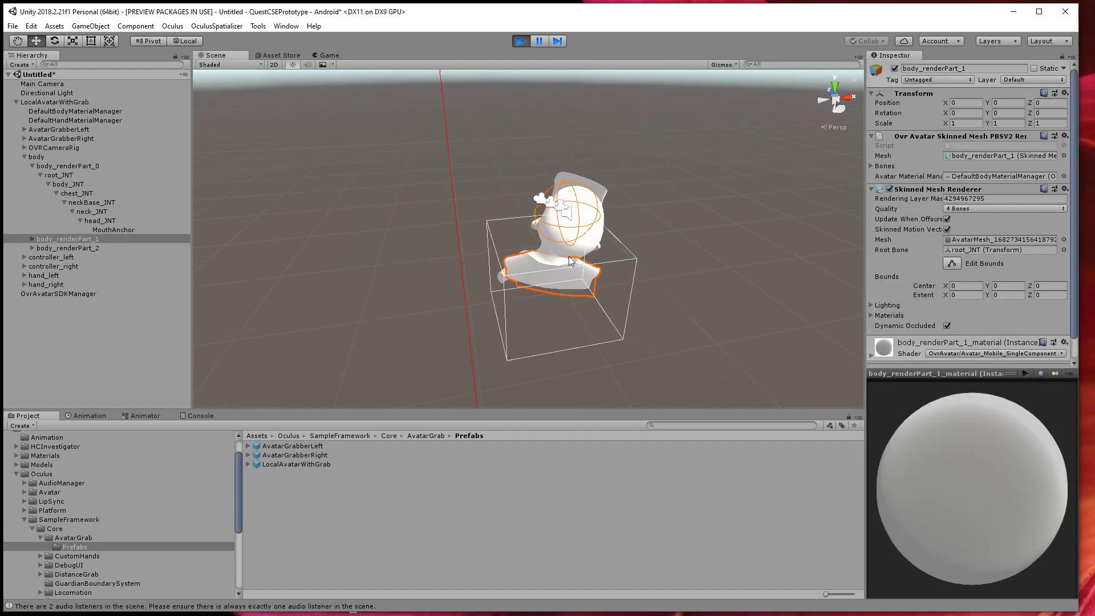
left_click(31, 240)
left_click(56, 249)
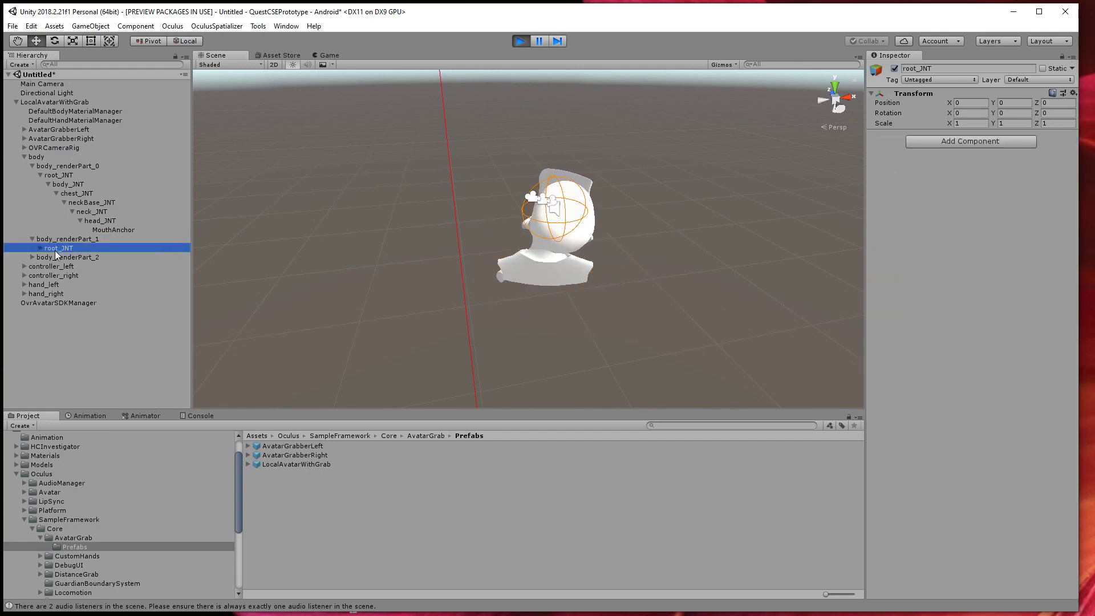
left_click(32, 239)
left_click(32, 248)
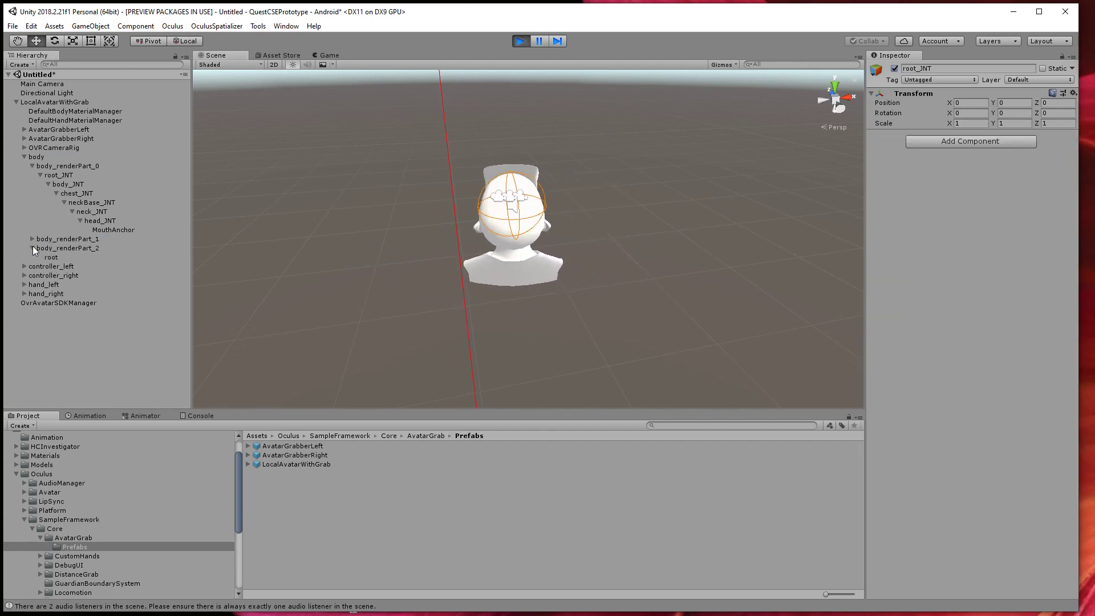
left_click(33, 247)
Disable Show Third Person on LocalAvatarWithGrab and collapse the avatar's body hierarchy
left_click(59, 101)
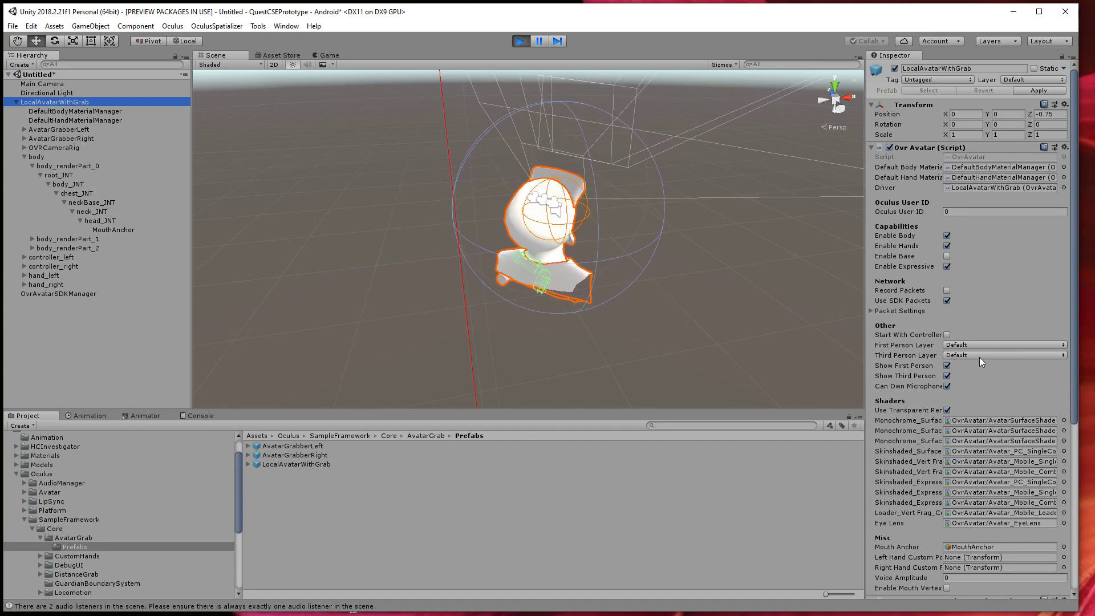
scroll(980, 357, "down", 5)
scroll(981, 435, "up", 3)
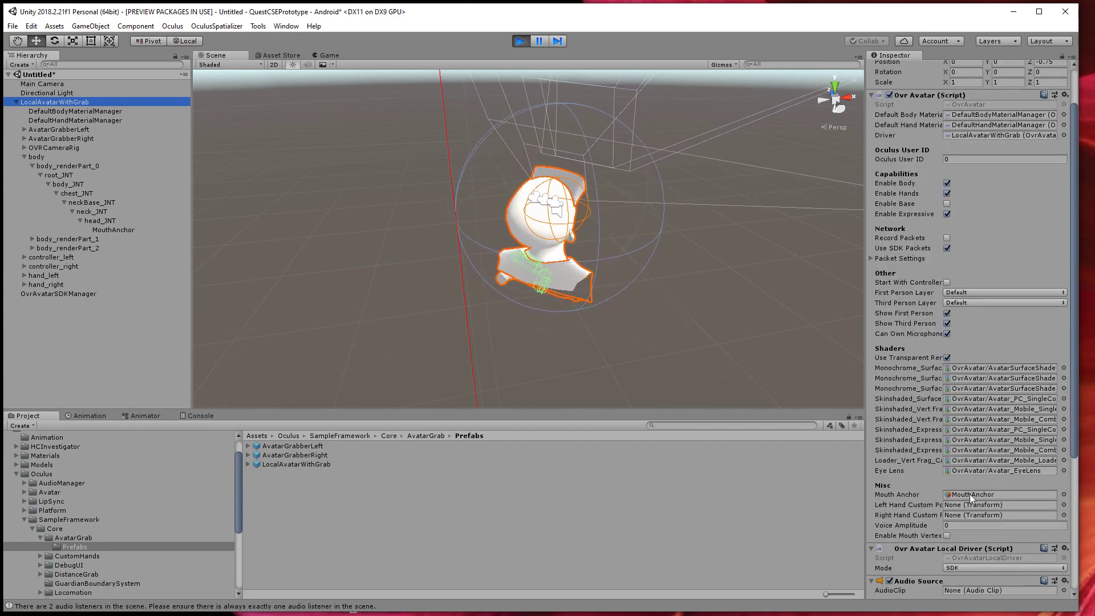
left_click(947, 323)
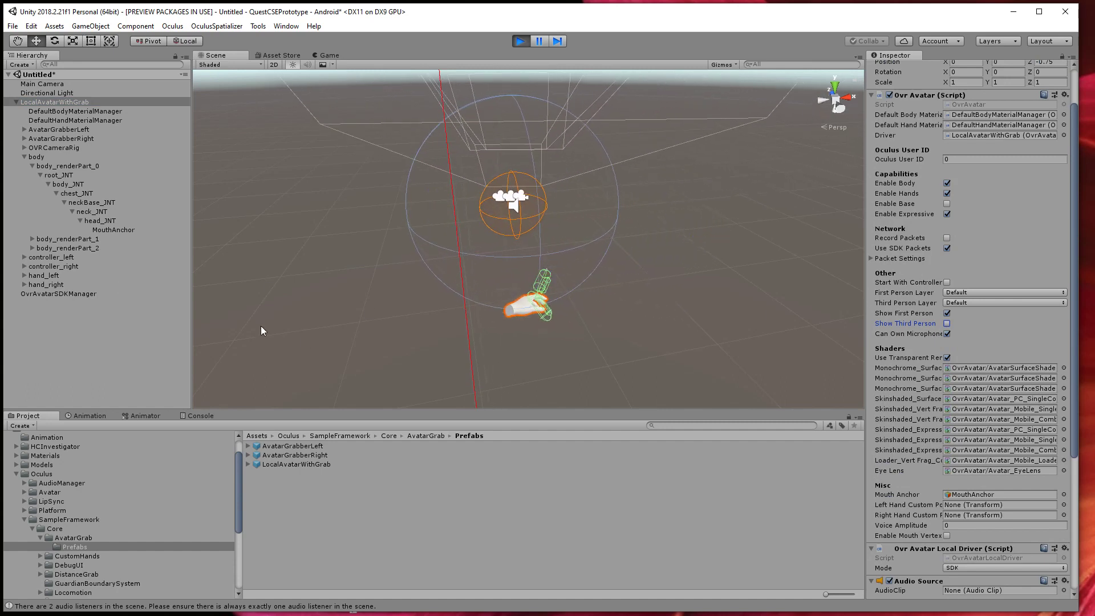
left_click(24, 157)
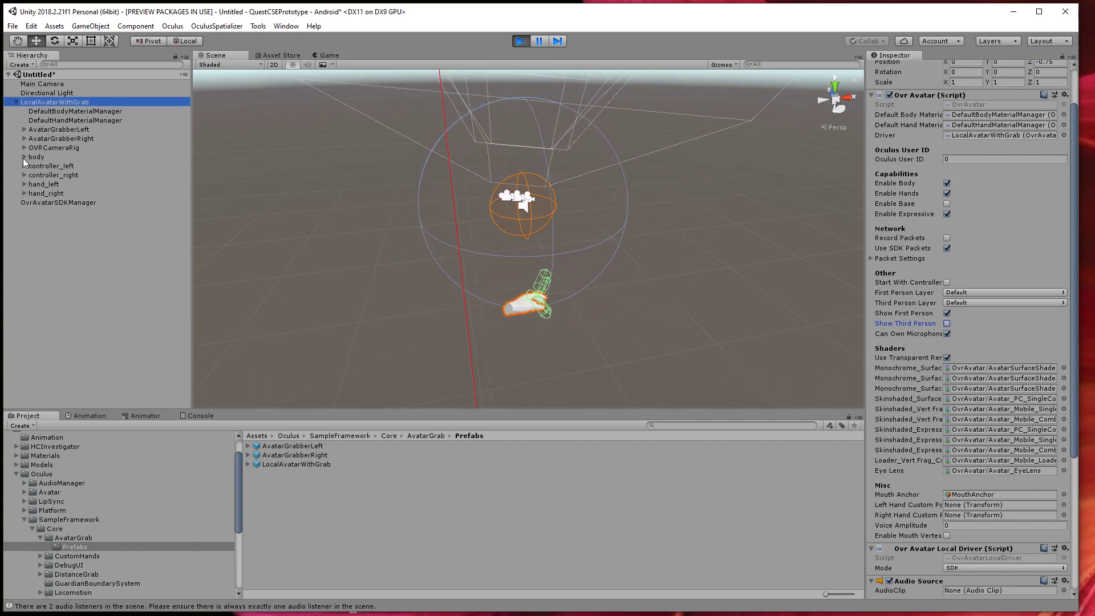
Inspect controller_left's components and check its children
left_click(62, 166)
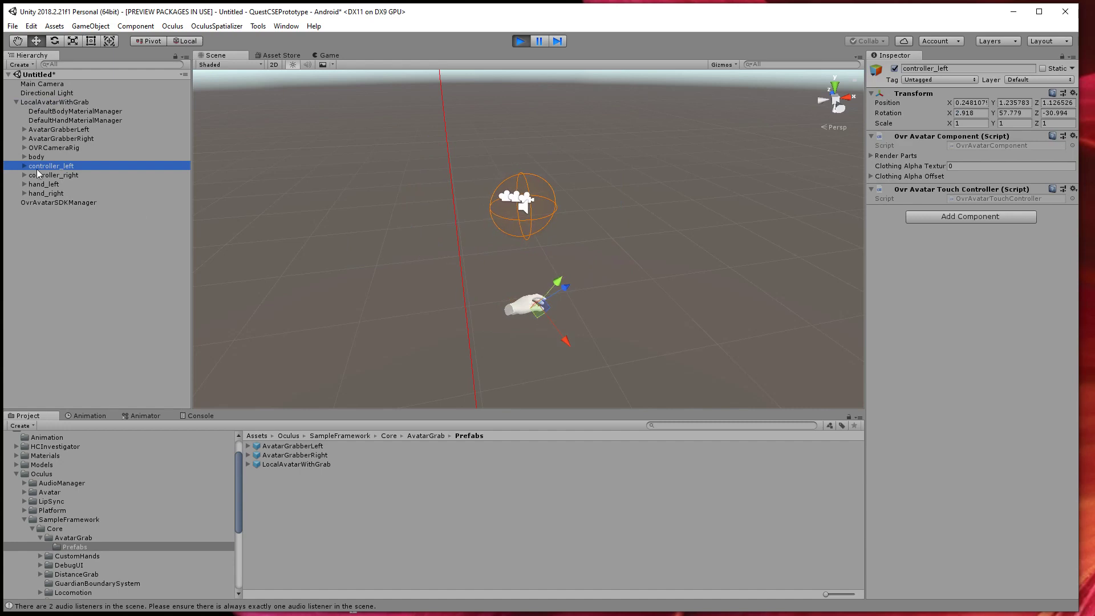
left_click(24, 166)
left_click(23, 166)
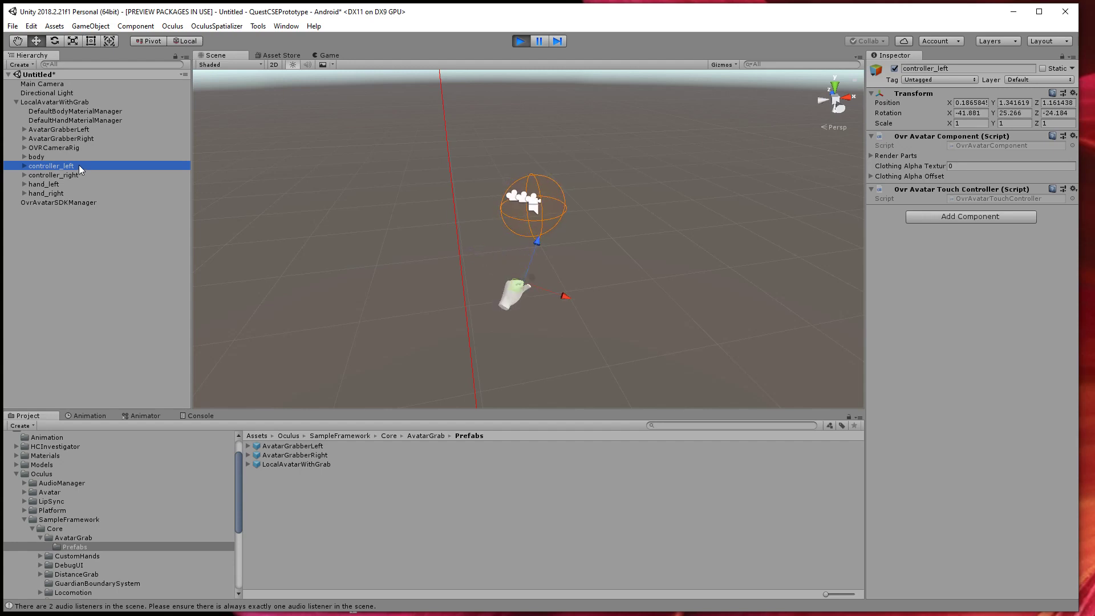
Try Start With Controllers on LocalAvatarWithGrab, turn it off again and review the remaining avatar component settings
left_click(59, 101)
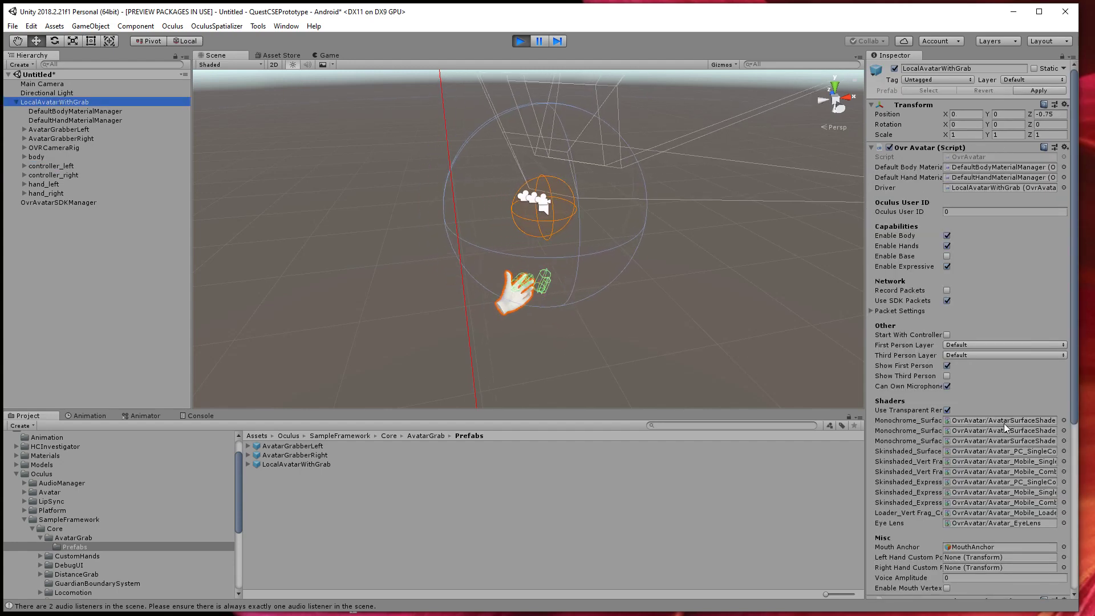
left_click(947, 335)
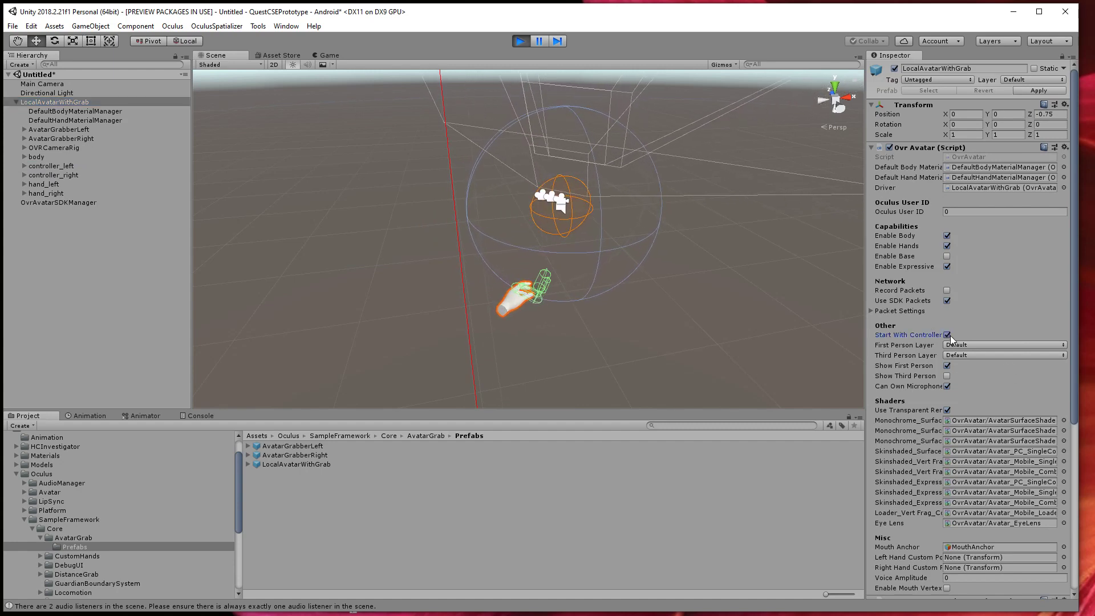
left_click(947, 335)
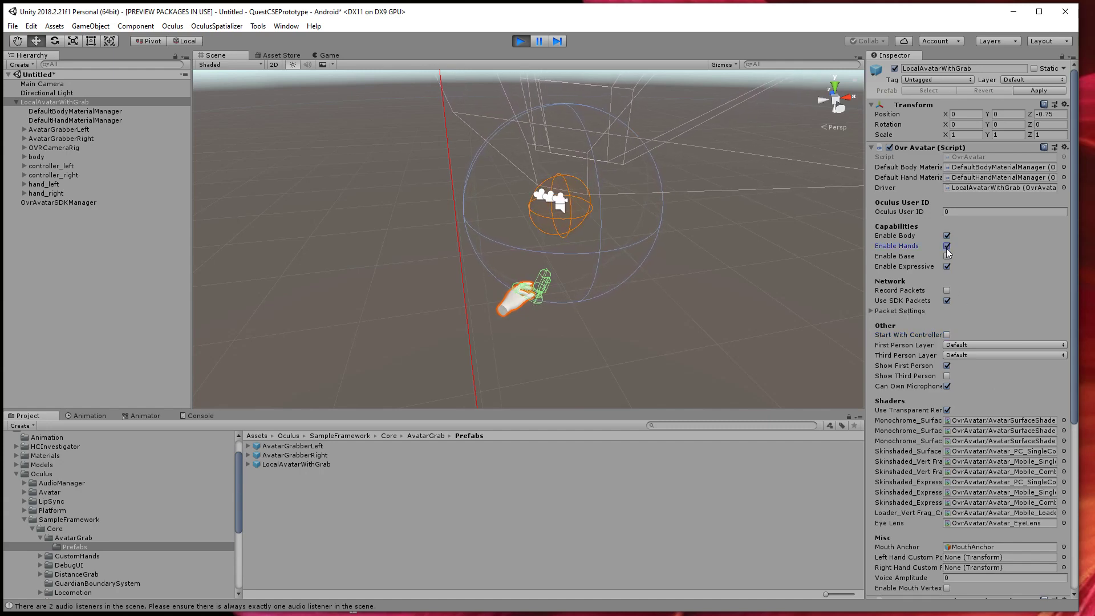
scroll(1006, 285, "down", 5)
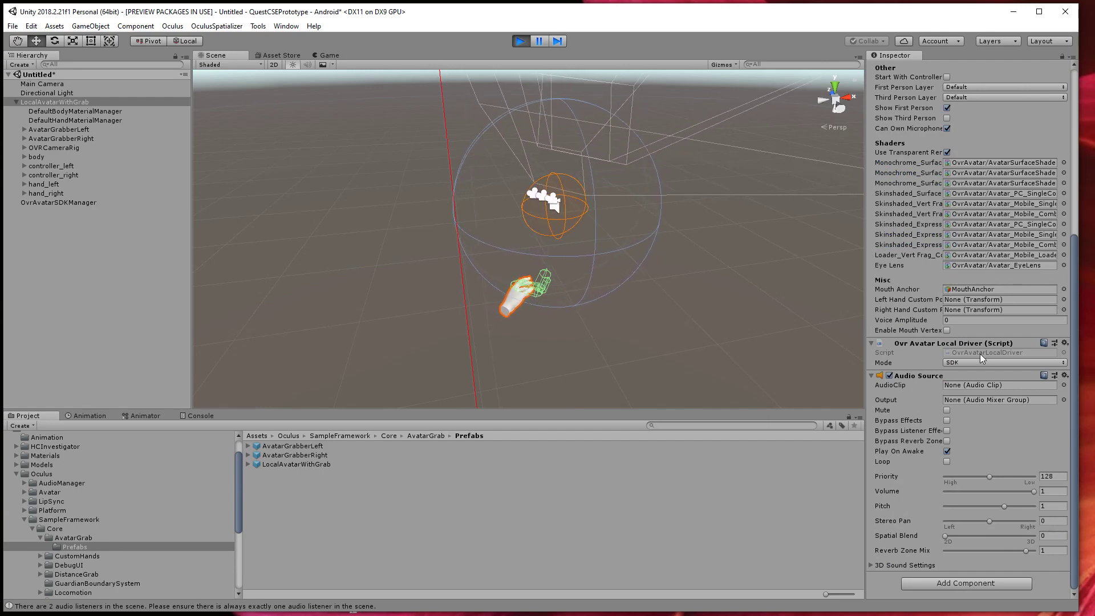
scroll(978, 352, "up", 5)
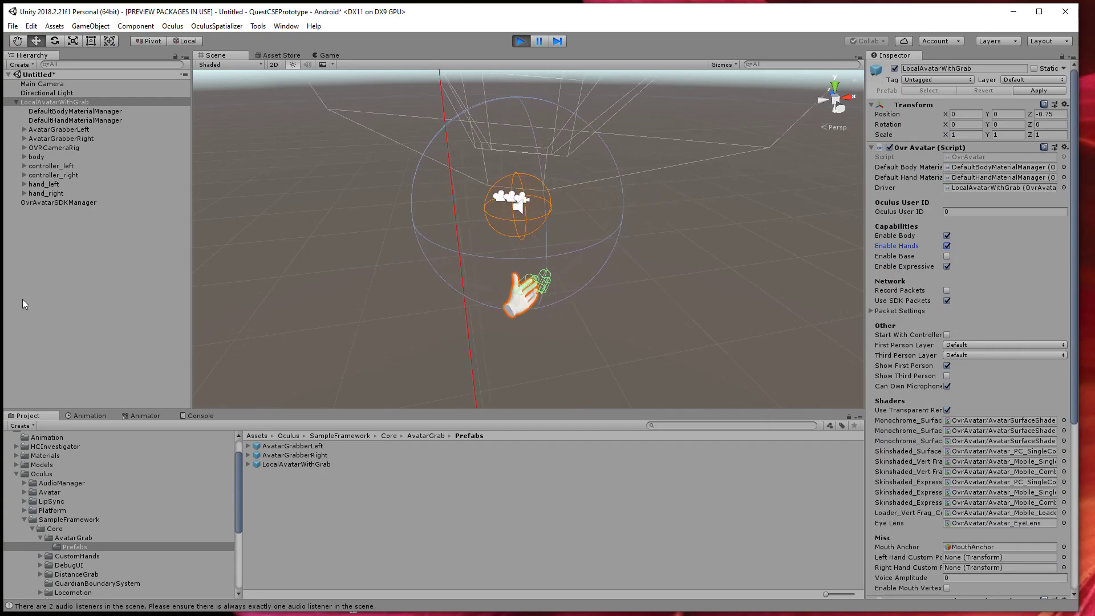
Inspect hand_left, its hand_left_renderPart_0 mesh and hands:l_hand_world joint, and collapse the hand again
left_click(41, 175)
left_click(41, 185)
left_click(25, 185)
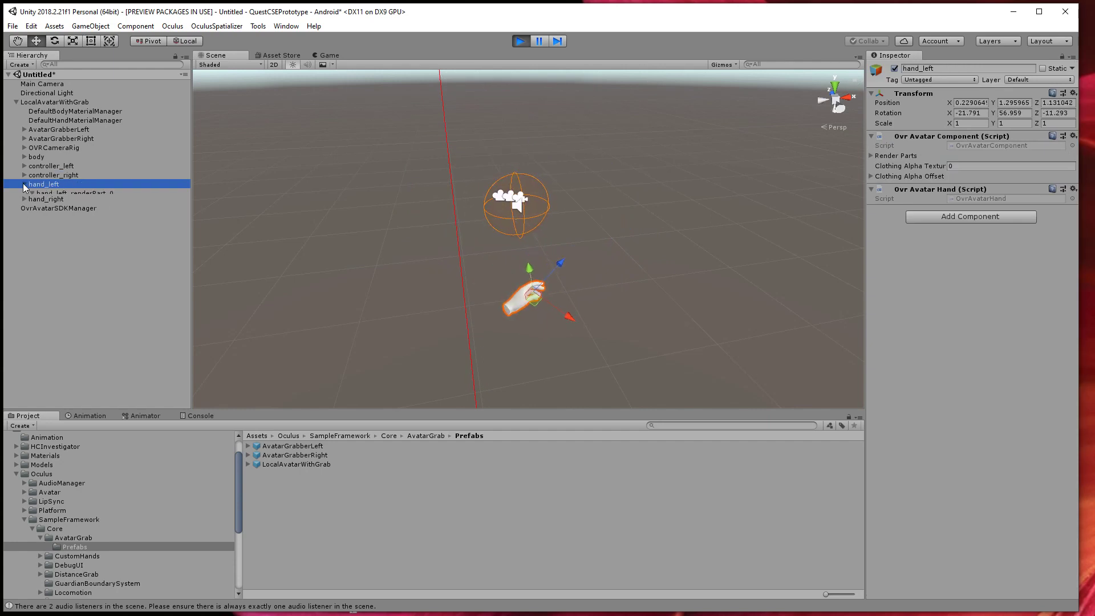
left_click(57, 193)
left_click(62, 203)
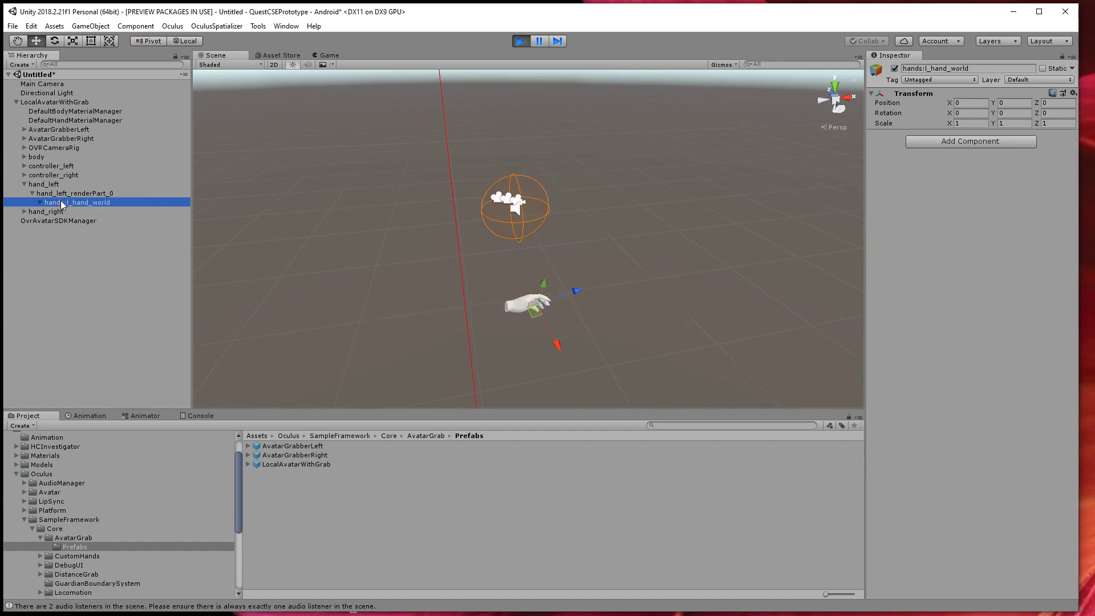
left_click(57, 193)
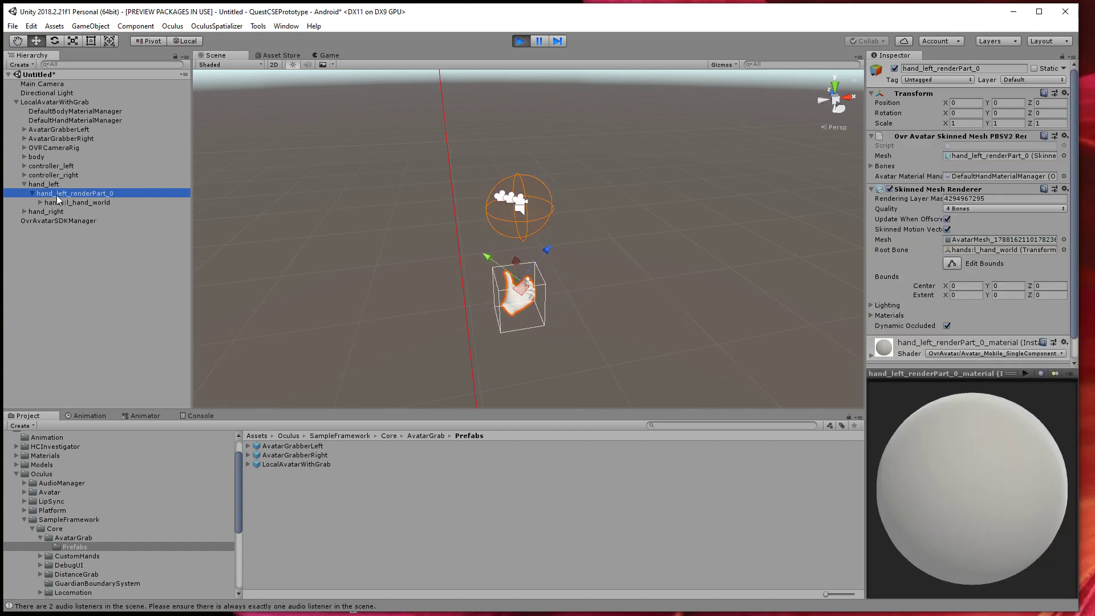
left_click(43, 184)
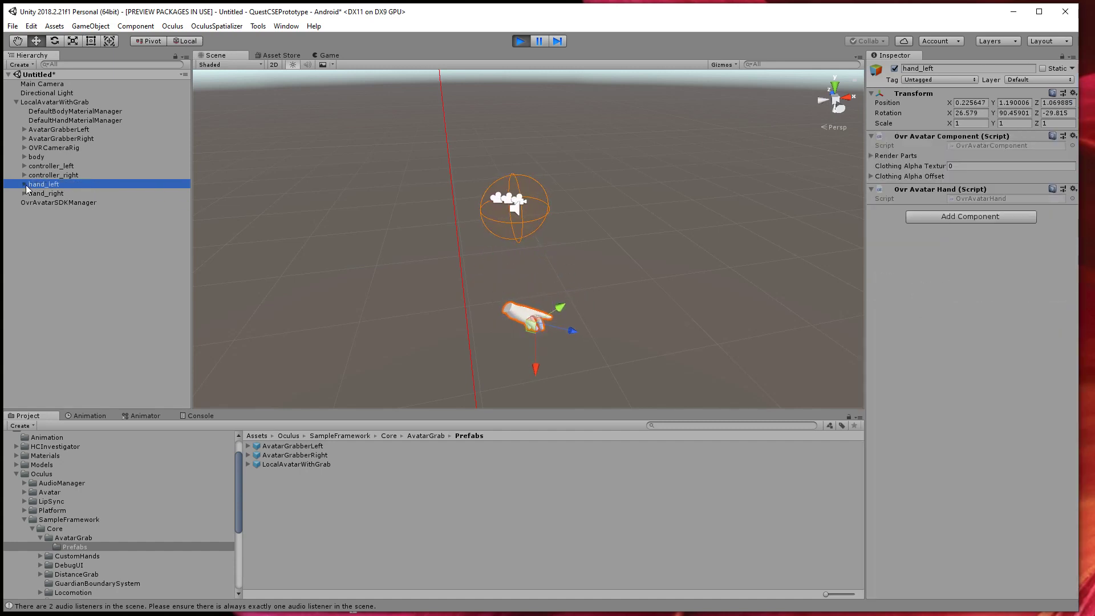
Expand OVRCameraRig under the avatar and inspect OvrAvatarSDKManager's component
left_click(35, 149)
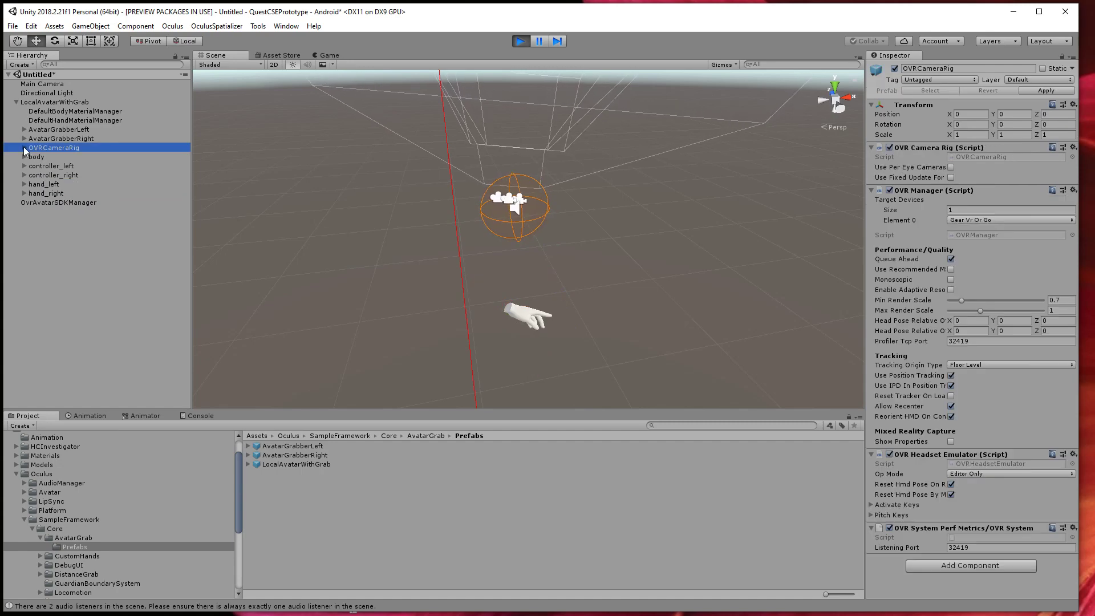
left_click(24, 148)
left_click(46, 267)
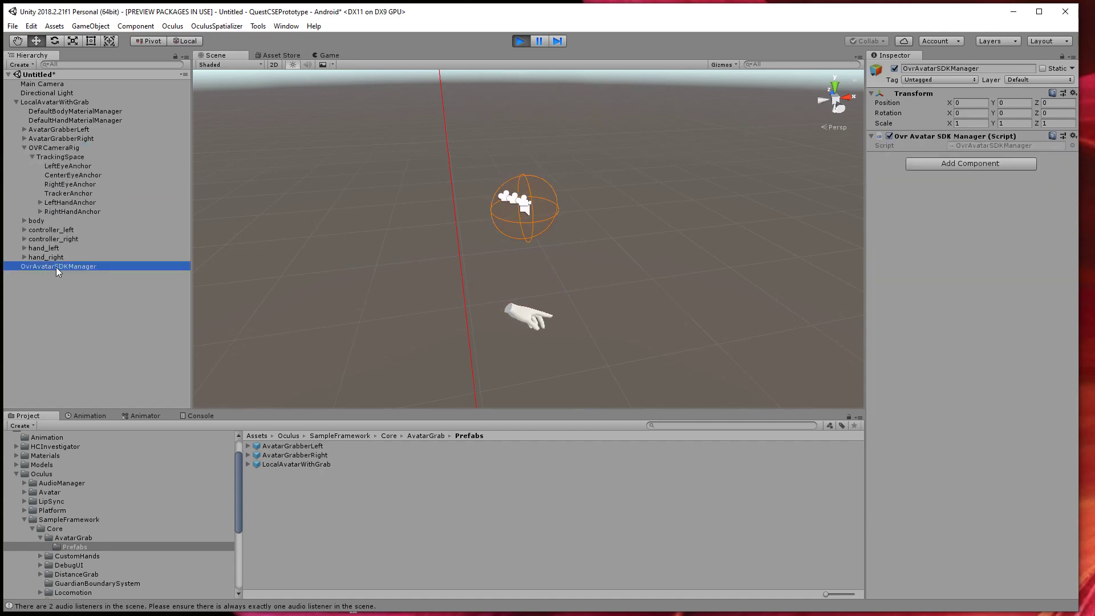
Review OVRCameraRig's OVR Headset Emulator settings, including the Op Mode options and Activate Keys
left_click(57, 149)
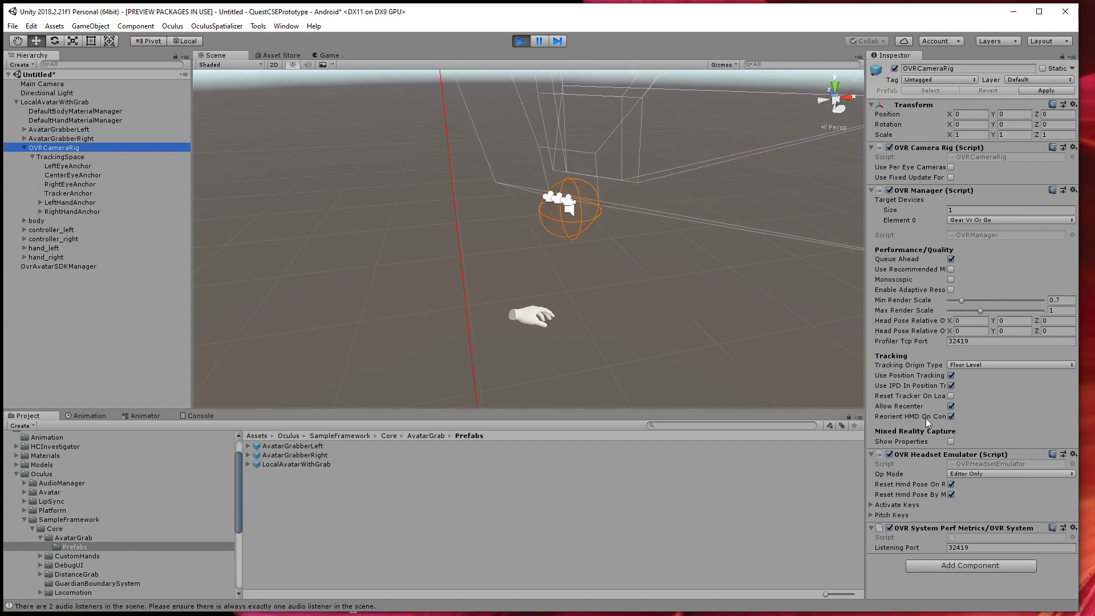
left_click(984, 474)
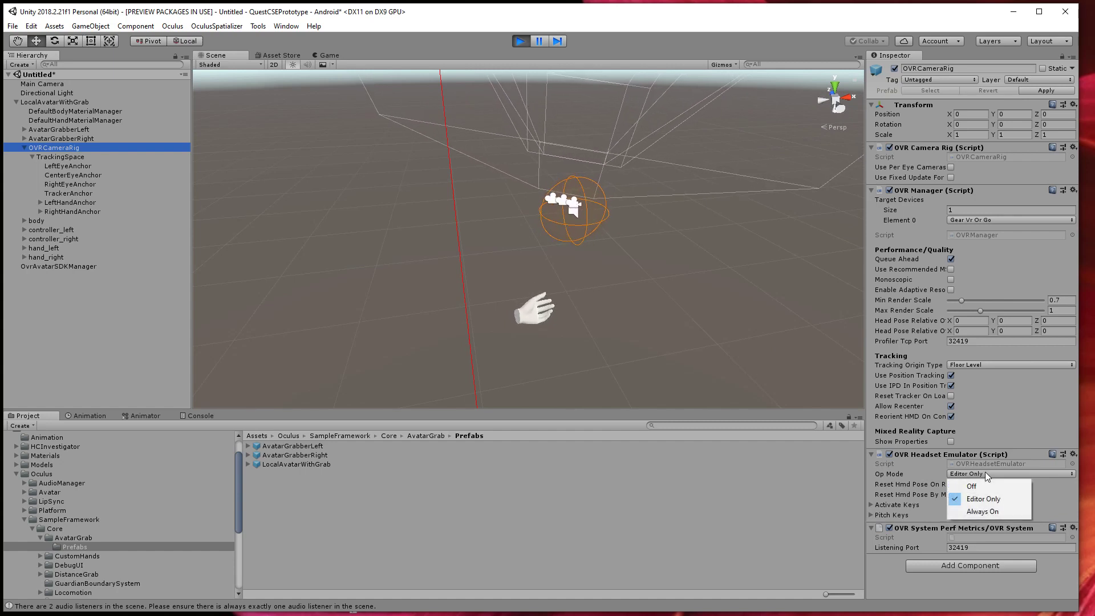
left_click(903, 505)
left_click(887, 507)
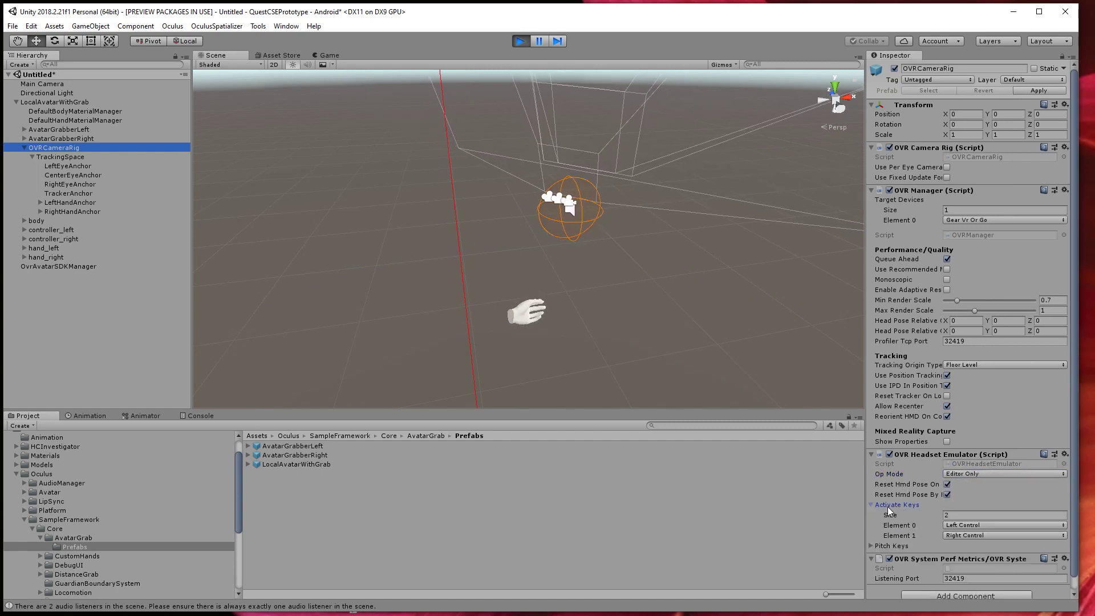
left_click(918, 504)
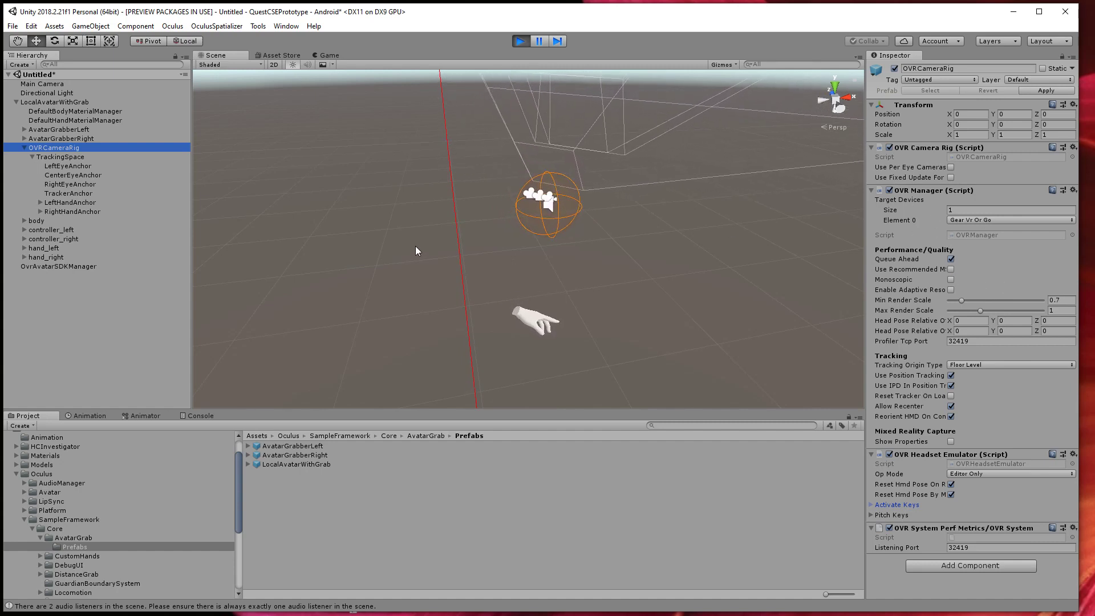
Inspect TrackingSpace and its LeftEyeAnchor camera, and expand and select LeftHandAnchor
left_click(74, 158)
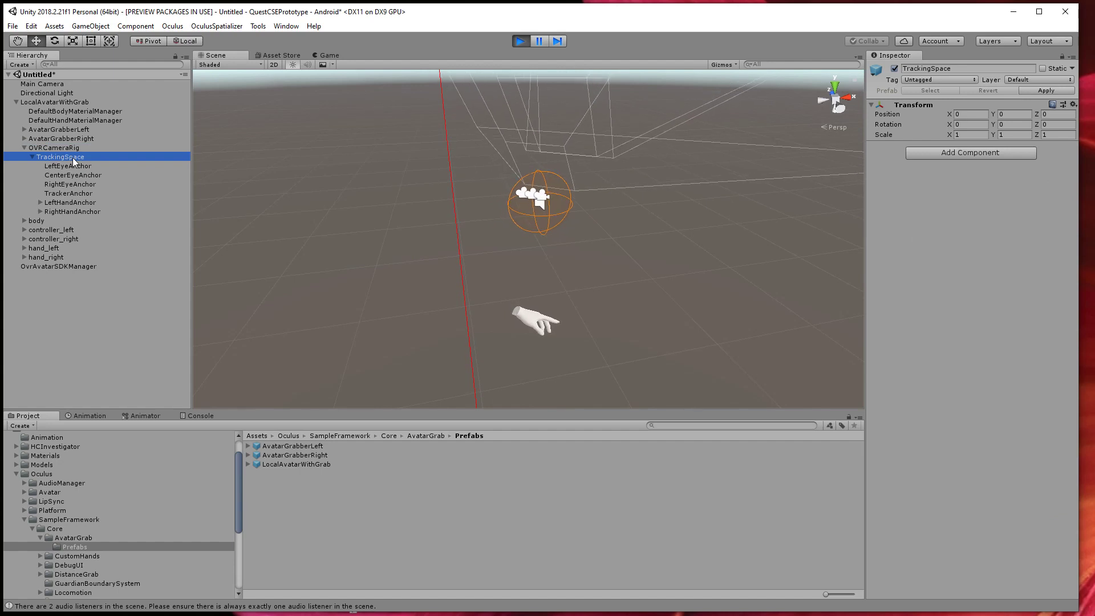
left_click(77, 165)
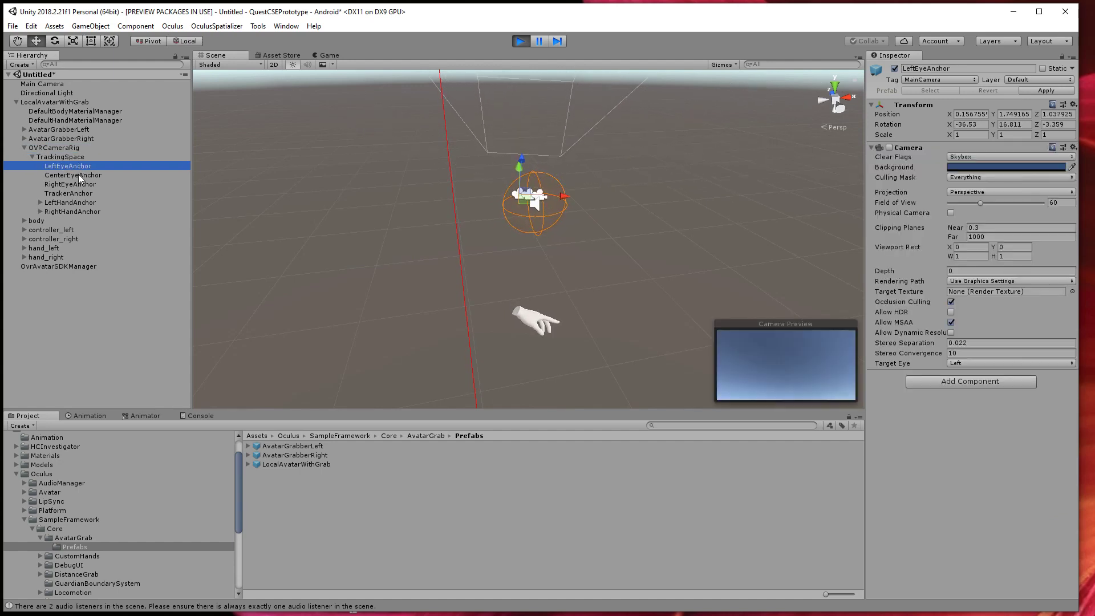
left_click(40, 202)
left_click(42, 214)
left_click(73, 204)
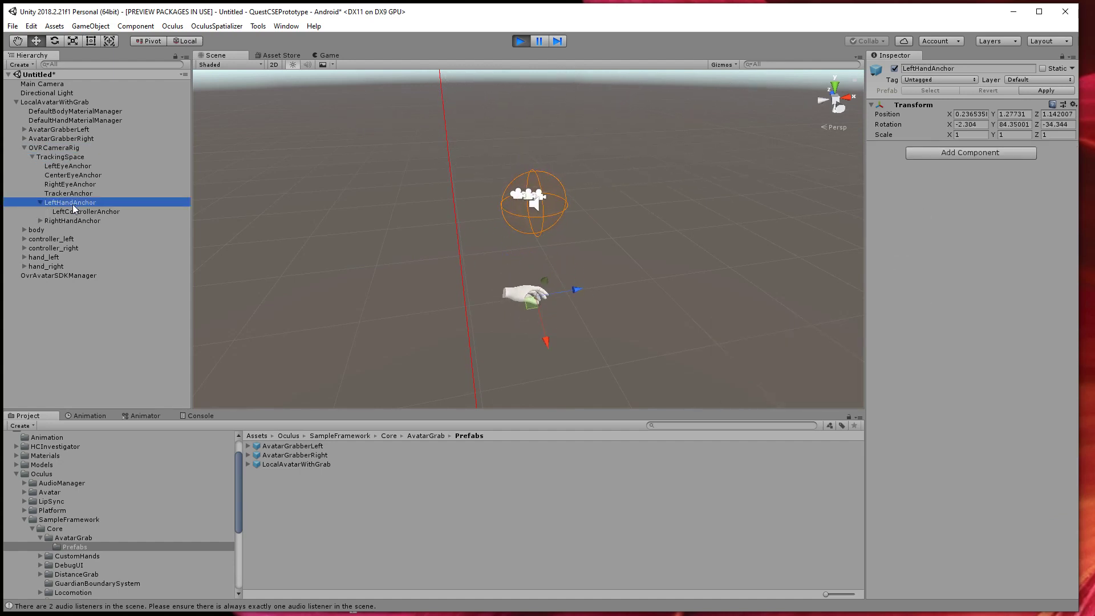
Expand RightHandAnchor and compare its transform with LeftHandAnchor and the AvatarGrabberLeft object
left_click(68, 220)
left_click(40, 220)
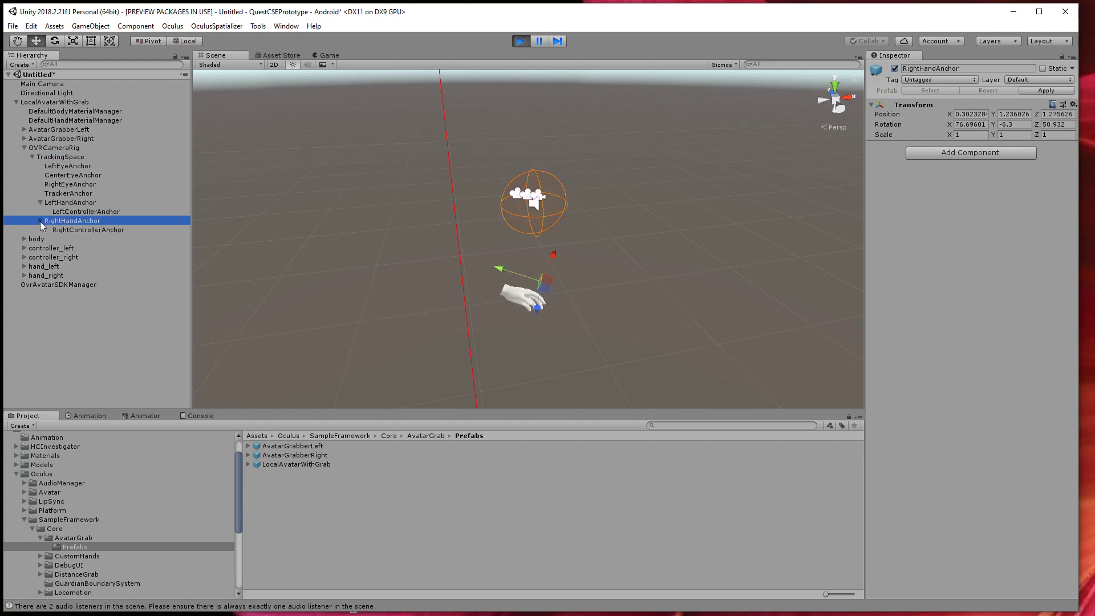
left_click(69, 202)
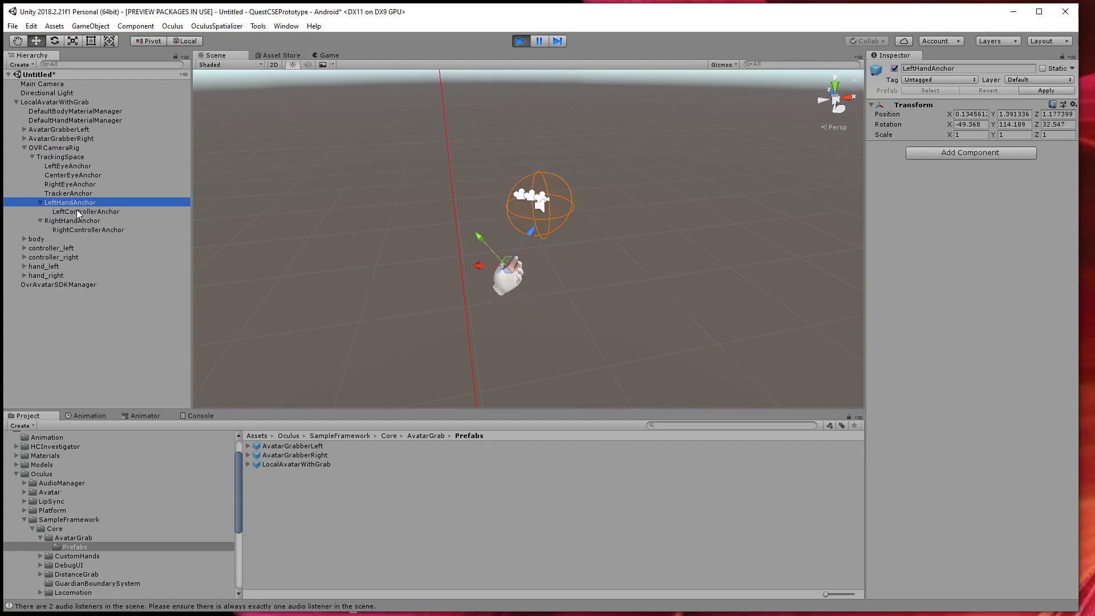
left_click(77, 210)
left_click(79, 204)
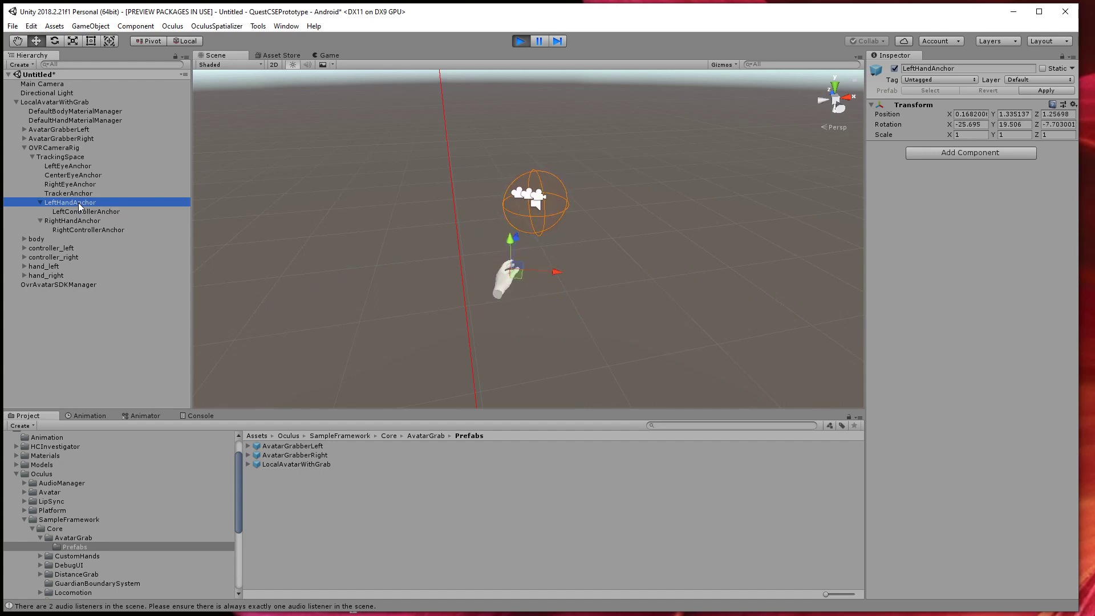
left_click(67, 130)
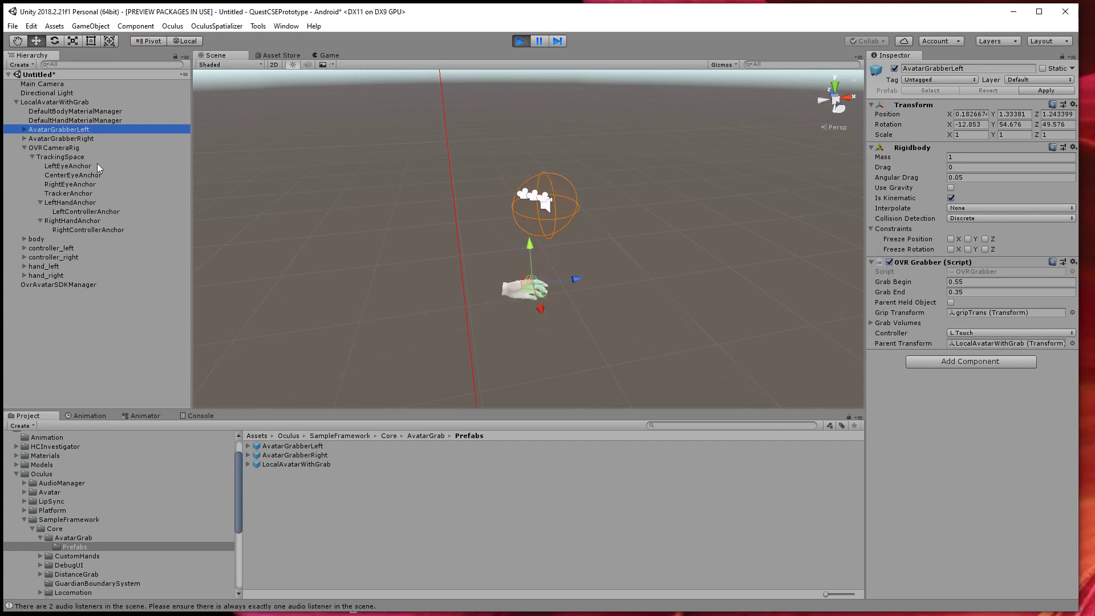
left_click(77, 203)
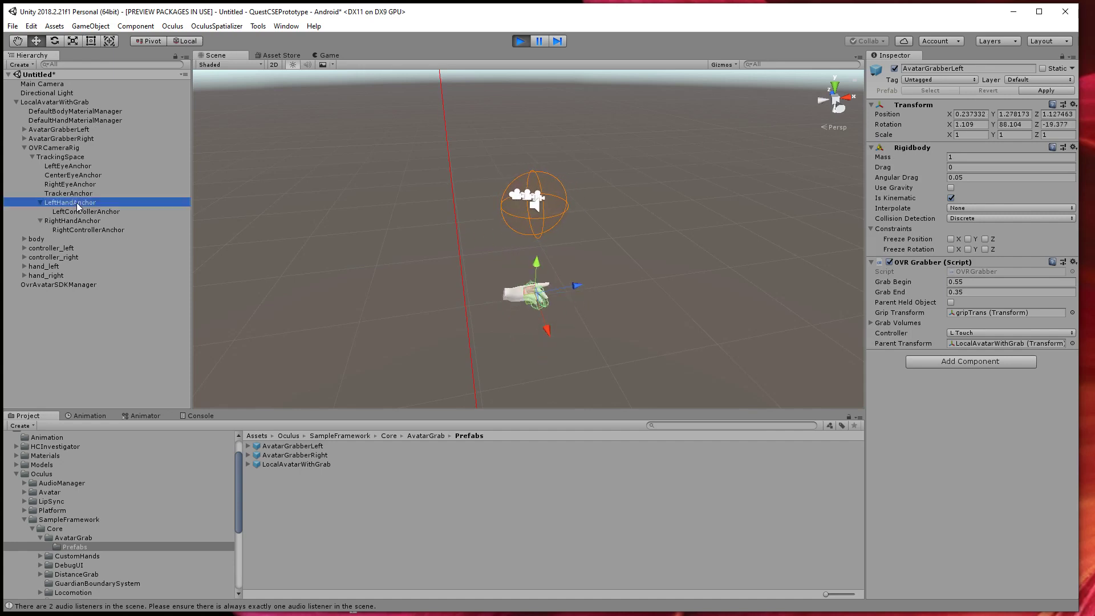
Inspect the camera components of LeftEyeAnchor, CenterEyeAnchor and RightEyeAnchor under TrackingSpace
left_click(77, 165)
left_click(89, 174)
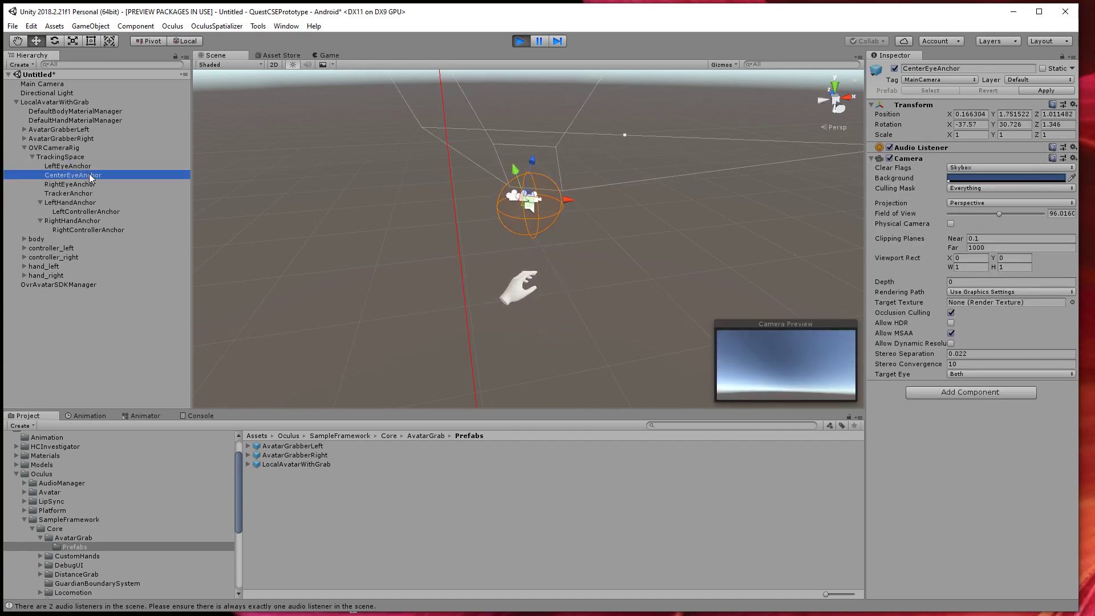
left_click(86, 183)
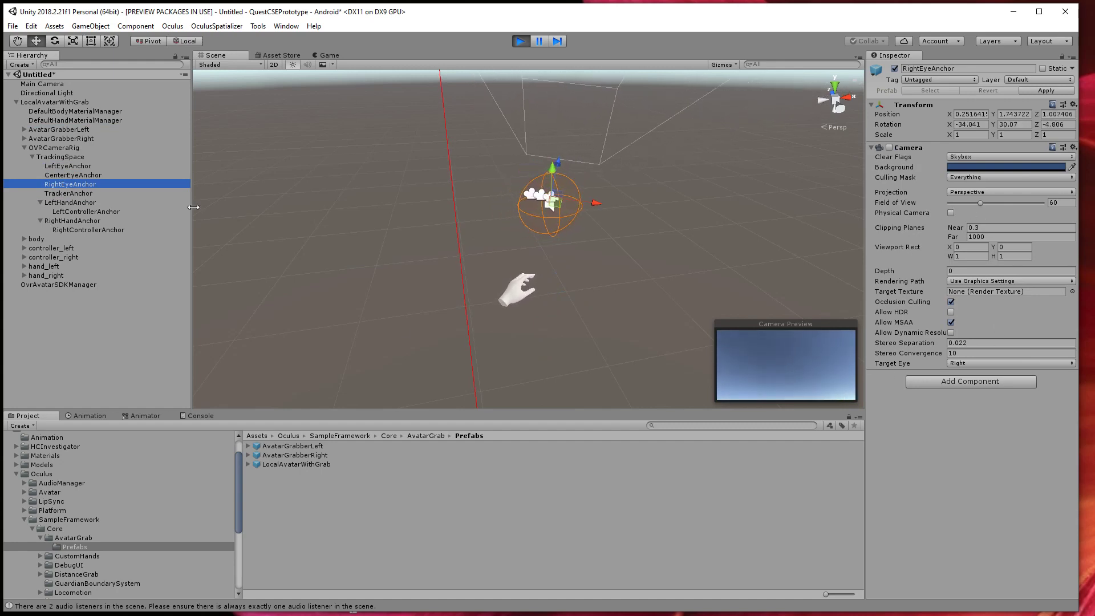
left_click(66, 167)
left_click(69, 174)
left_click(71, 185)
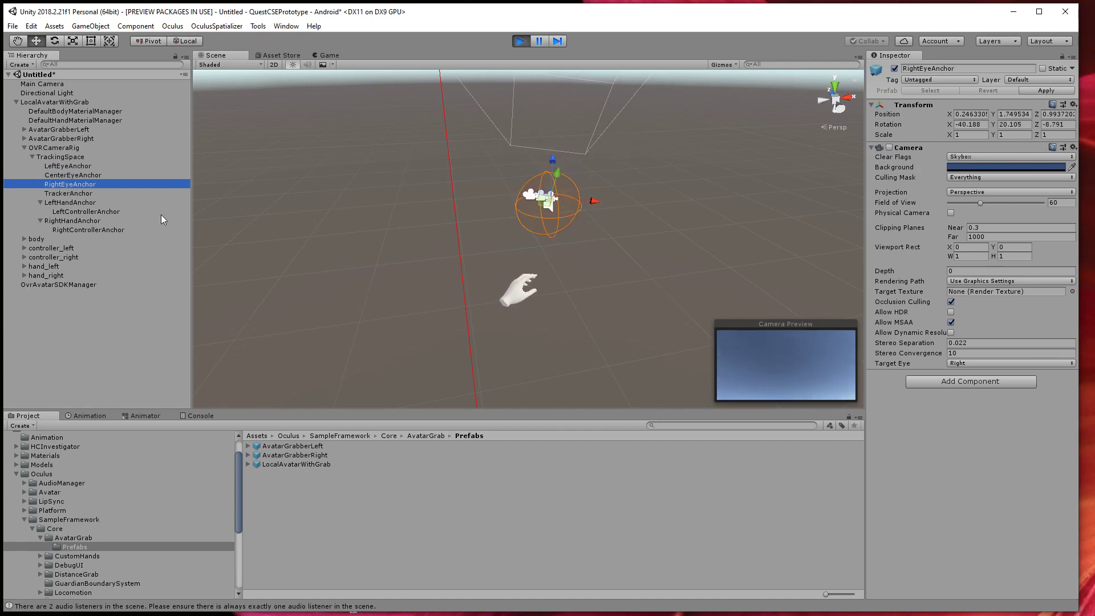
Compare LeftHandAnchor's live transform with AvatarGrabberLeft's Rigidbody and OVR Grabber settings, ending on LeftHandAnchor
left_click(84, 204)
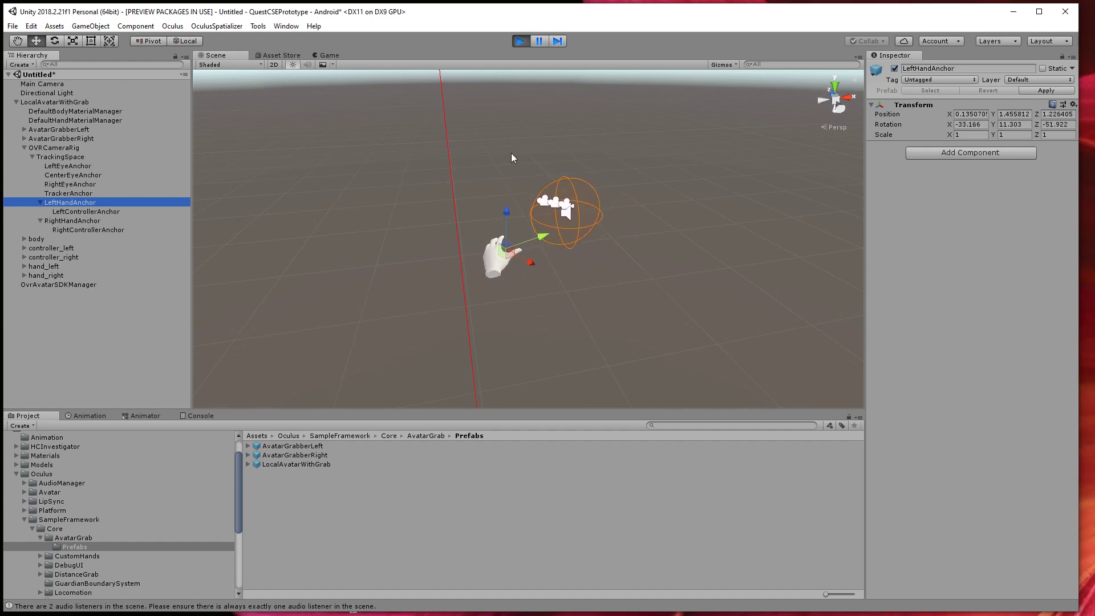
left_click(83, 130)
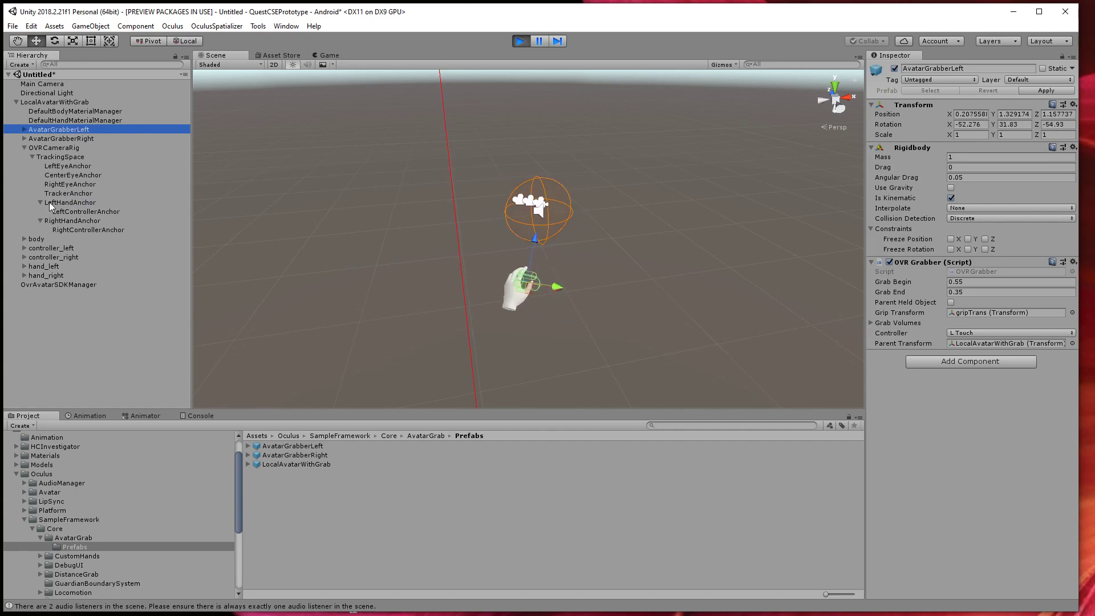
left_click(78, 204)
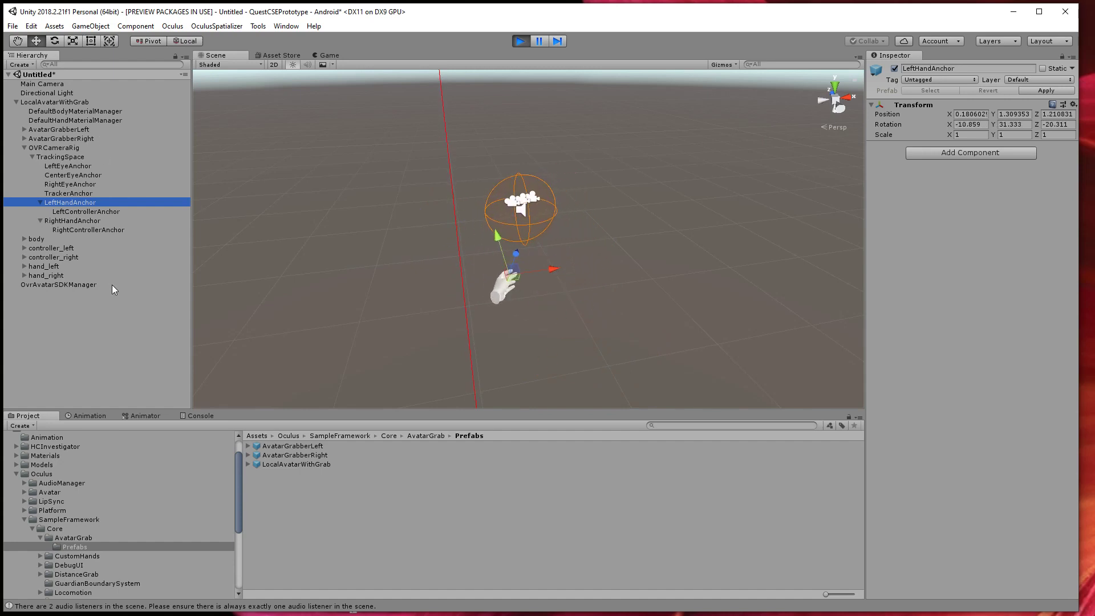
Check LeftEyeAnchor and CenterEyeAnchor under TrackingSpace, highlighting CenterEyeAnchor's Y position
left_click(63, 166)
left_click(72, 157)
left_click(74, 166)
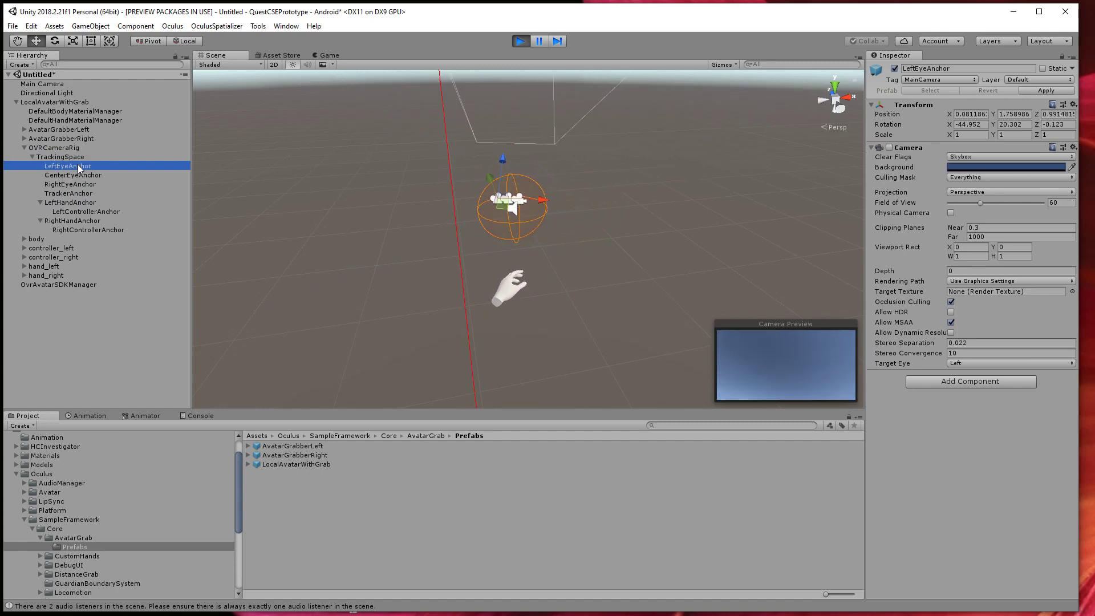
left_click(82, 176)
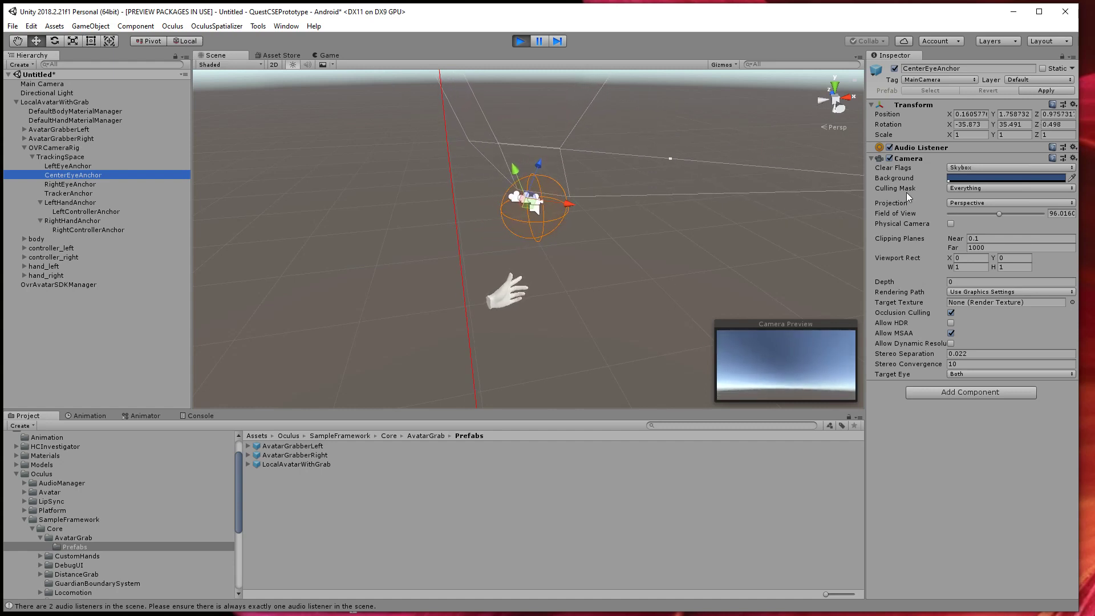
left_click(1013, 114)
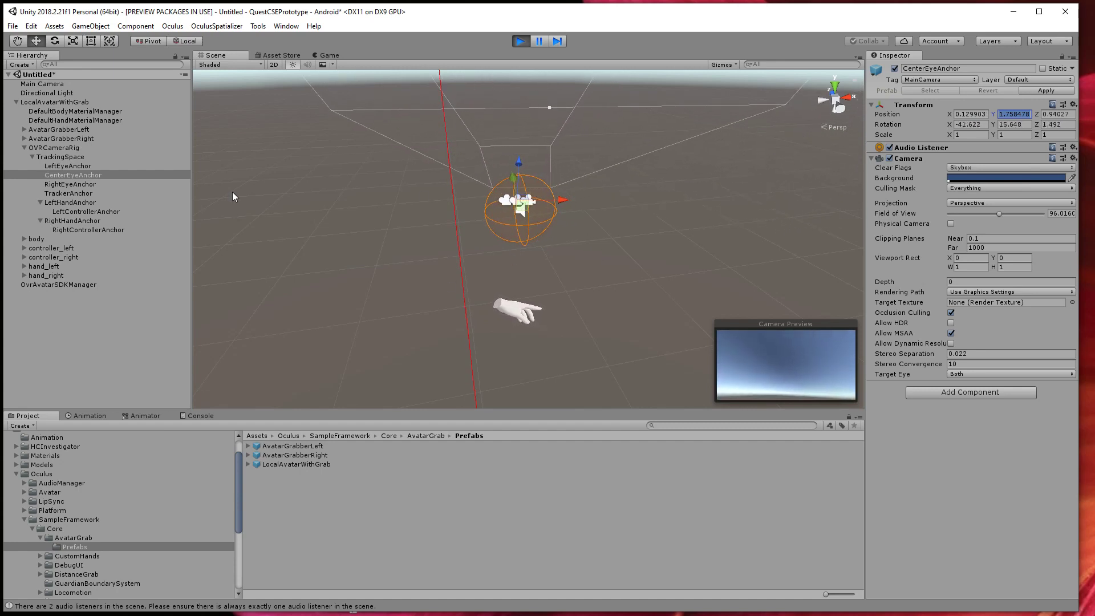
Switch between the left, center and right eye anchors, and select the parent LocalAvatarWithGrab to view its Ovr Avatar settings
left_click(86, 165)
left_click(83, 175)
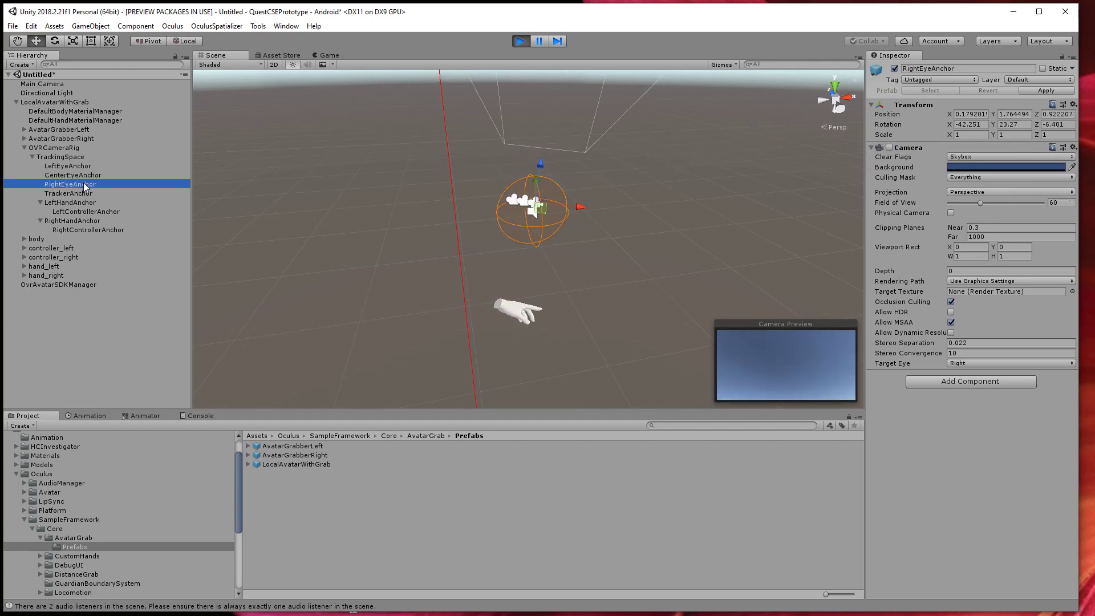
left_click(81, 168)
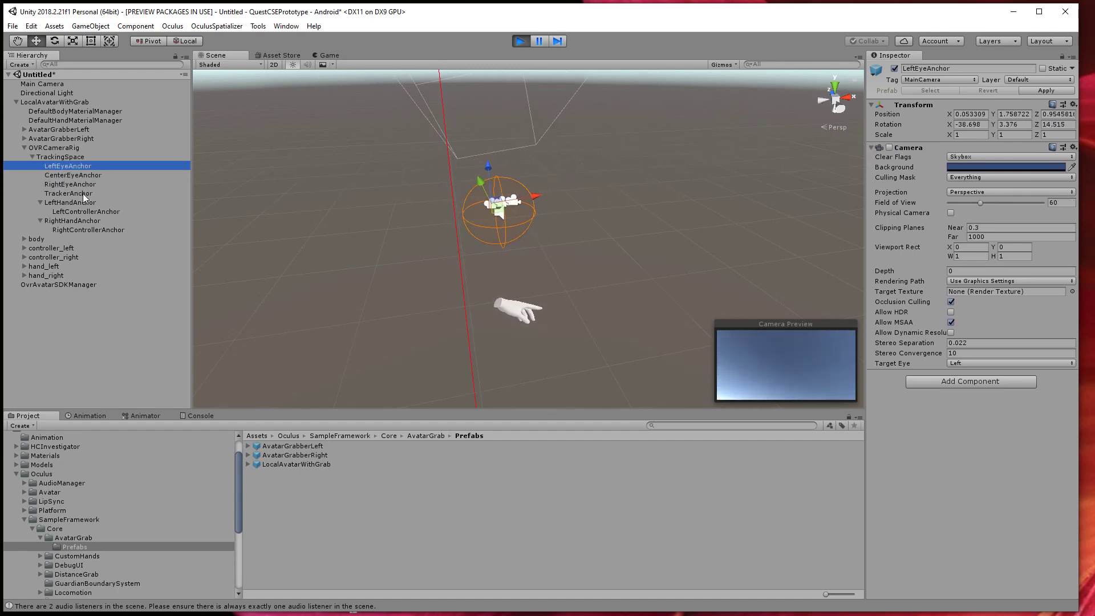
left_click(84, 184)
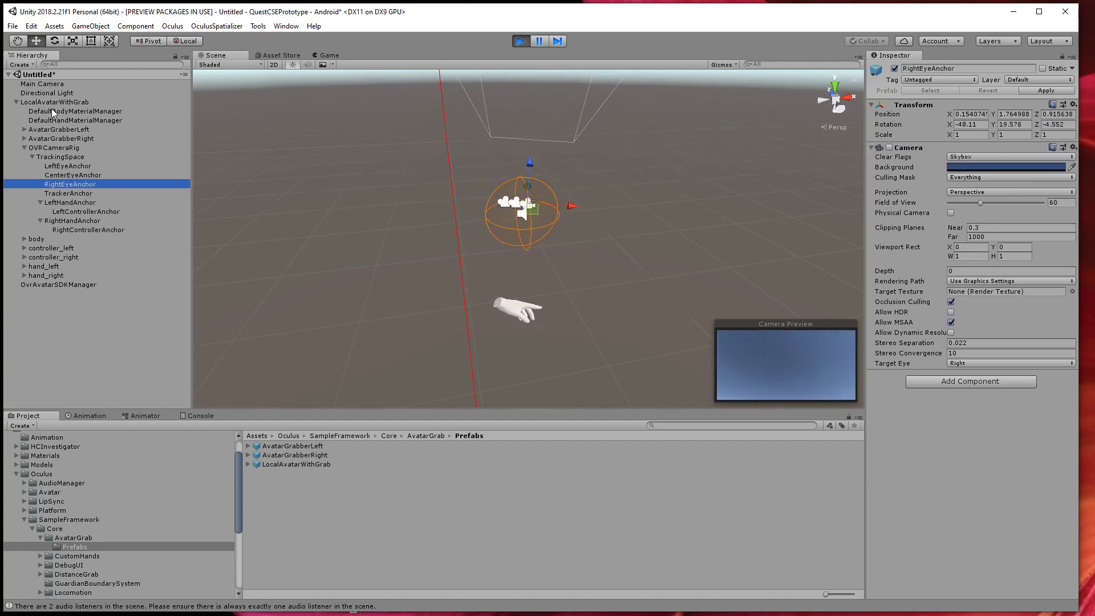
left_click(49, 104)
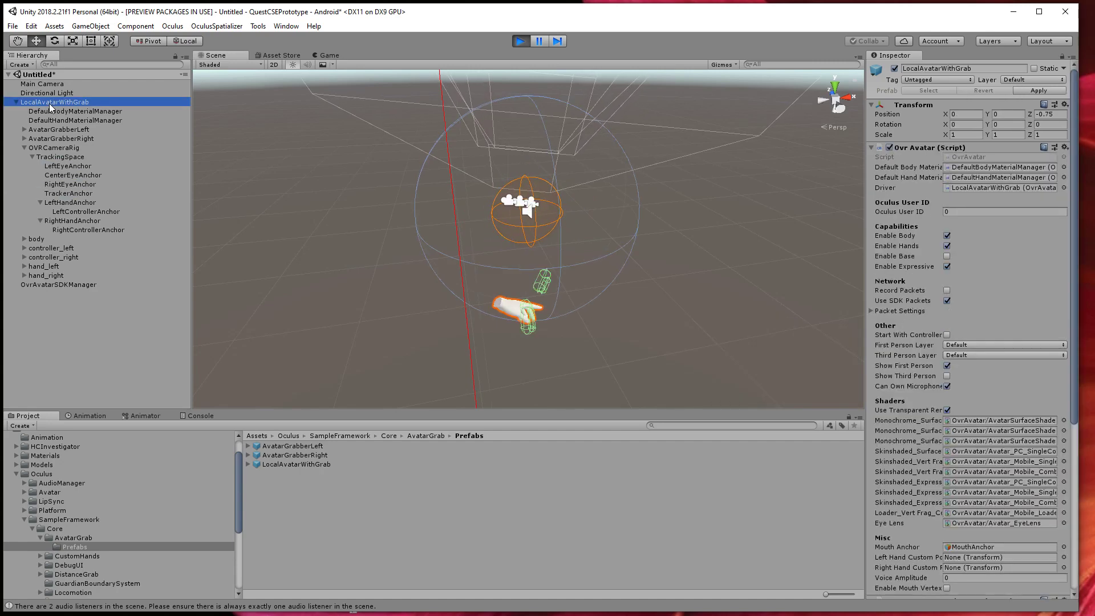
Collapse SampleFramework, expand the Oculus VR folder, and open its Scenes folder to inspect the ControllerModels scene
left_click(78, 548)
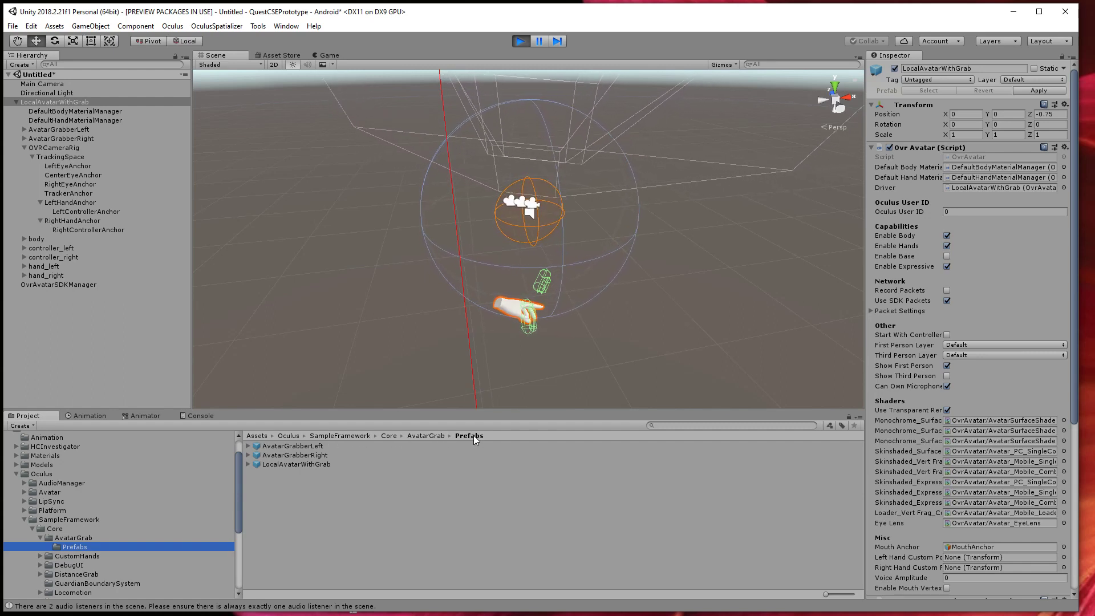
left_click(25, 519)
left_click(25, 547)
scroll(59, 542, "down", 3)
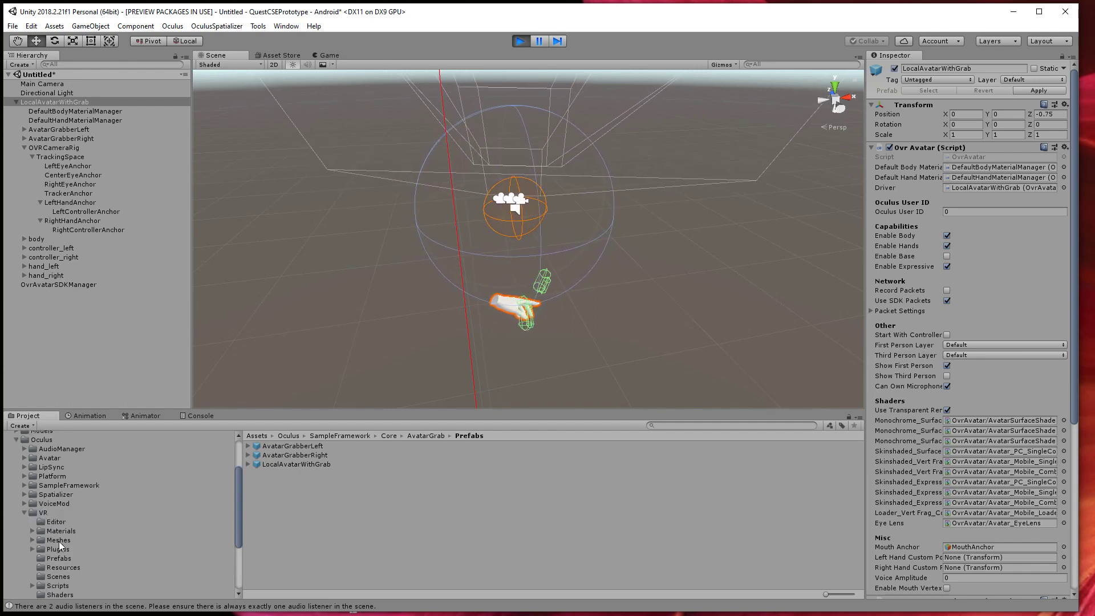
left_click(60, 549)
left_click(61, 542)
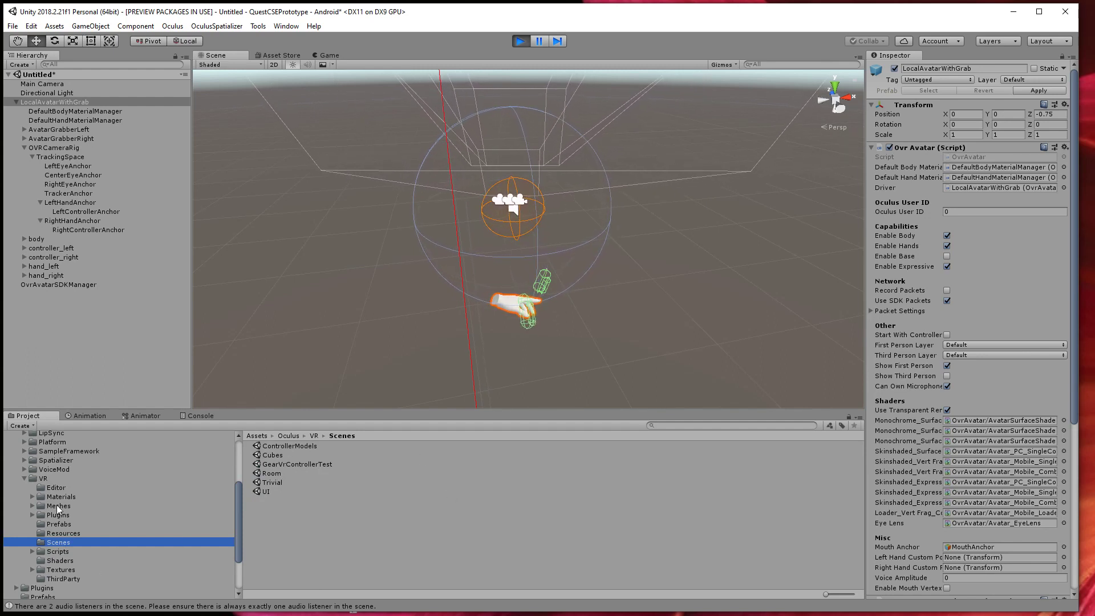
scroll(65, 528, "up", 2)
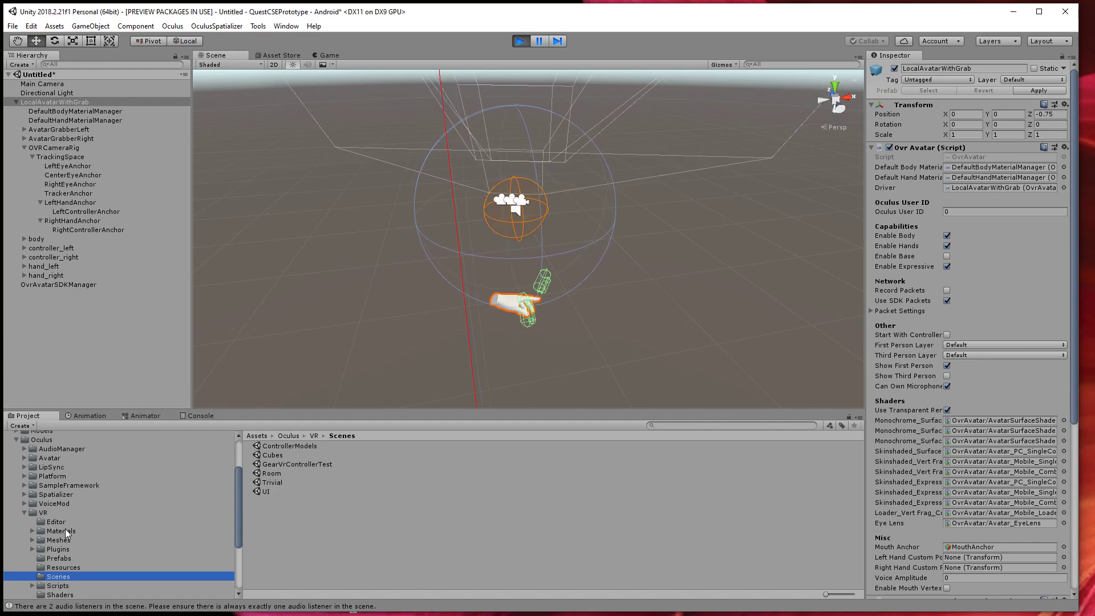
left_click(302, 445)
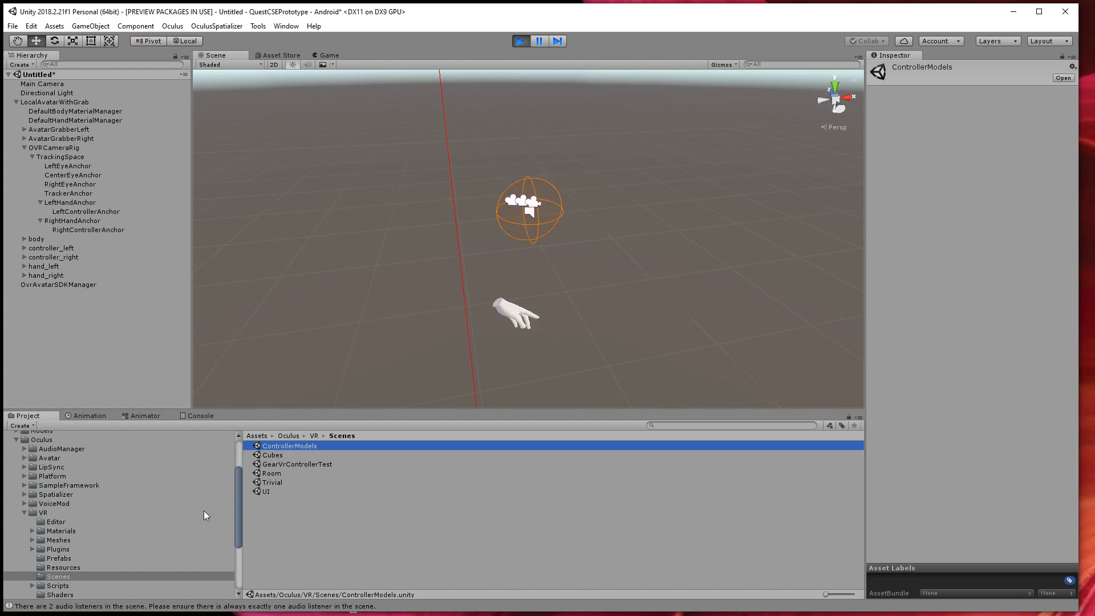
Expand SampleFramework and browse Core's subfolders, including AvatarGrab, CustomHands, Locomotion, TouchControllers, DistanceGrab and DebugUI
left_click(25, 485)
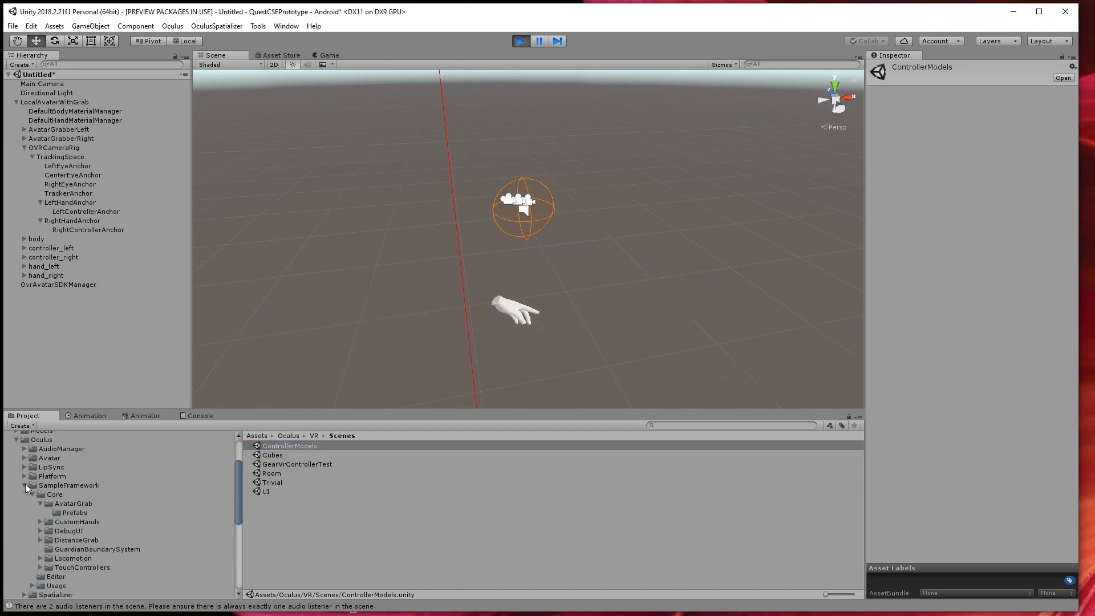
left_click(63, 511)
left_click(75, 505)
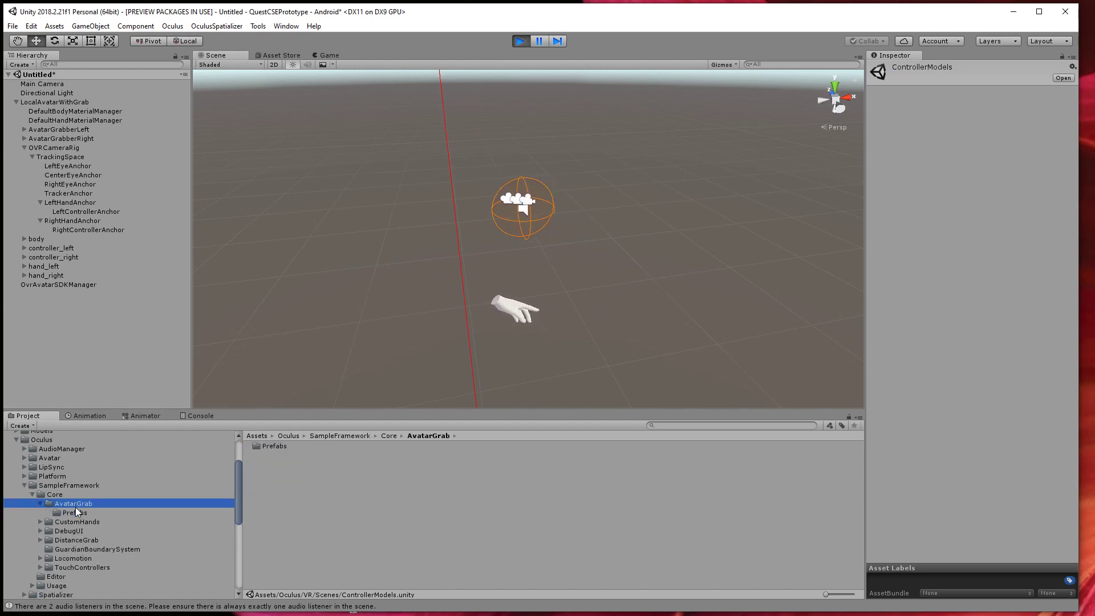
left_click(60, 496)
left_click(66, 521)
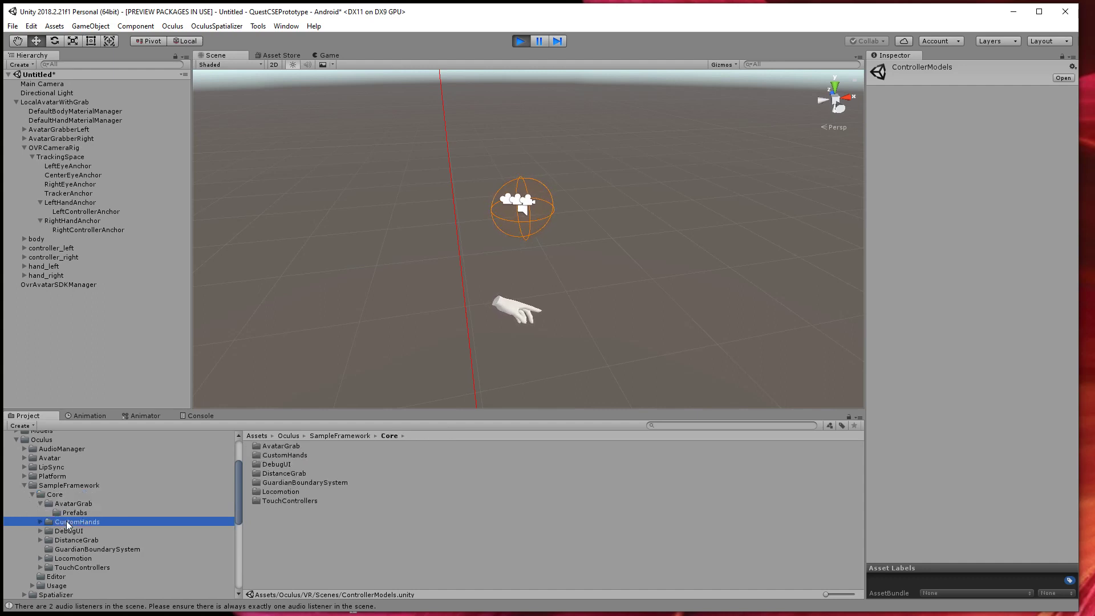
left_click(93, 549)
left_click(95, 558)
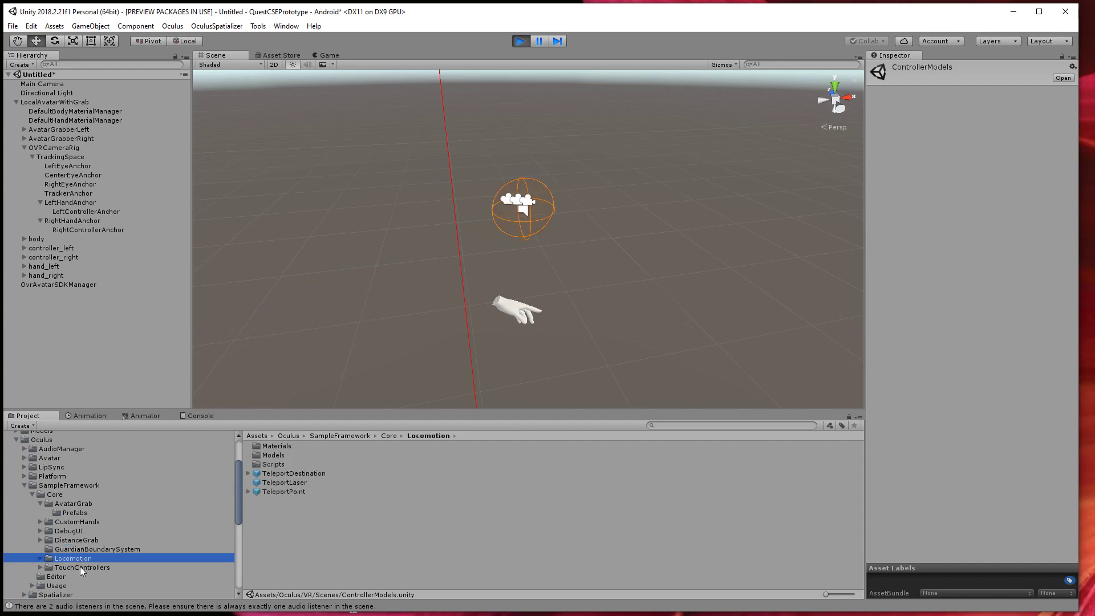
left_click(81, 567)
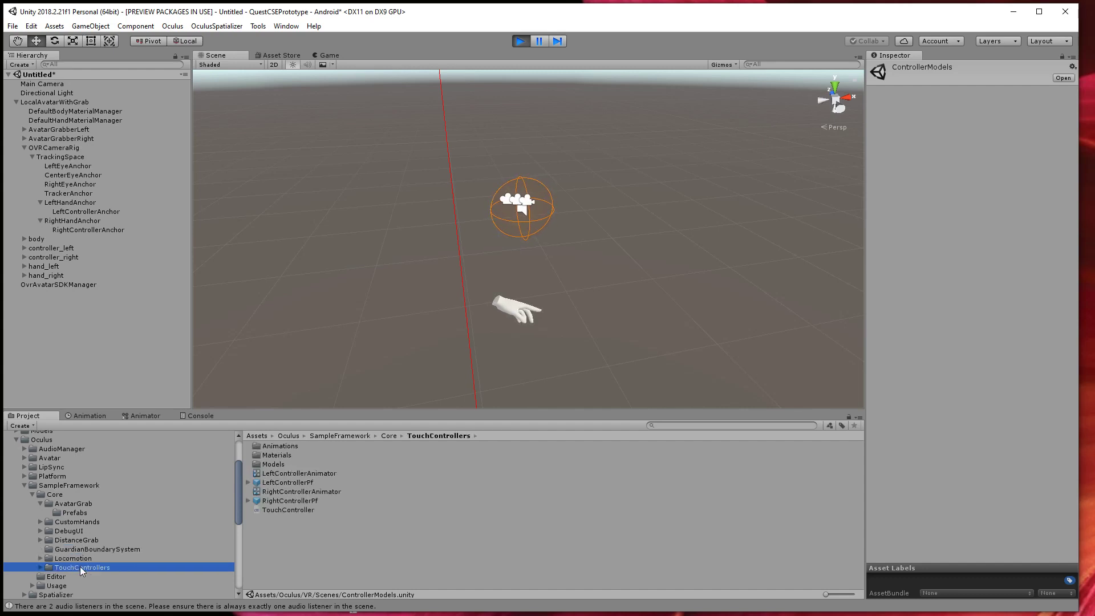
left_click(73, 540)
left_click(72, 531)
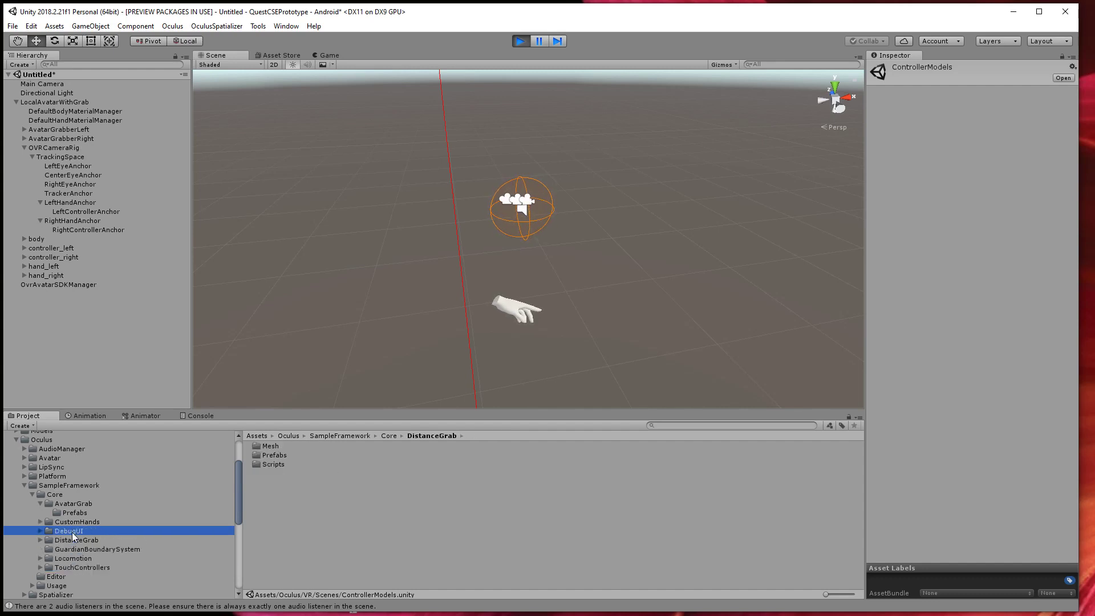
Collapse SampleFramework, select the Oculus folder and filter the project assets by the Scene type
left_click(23, 486)
left_click(36, 441)
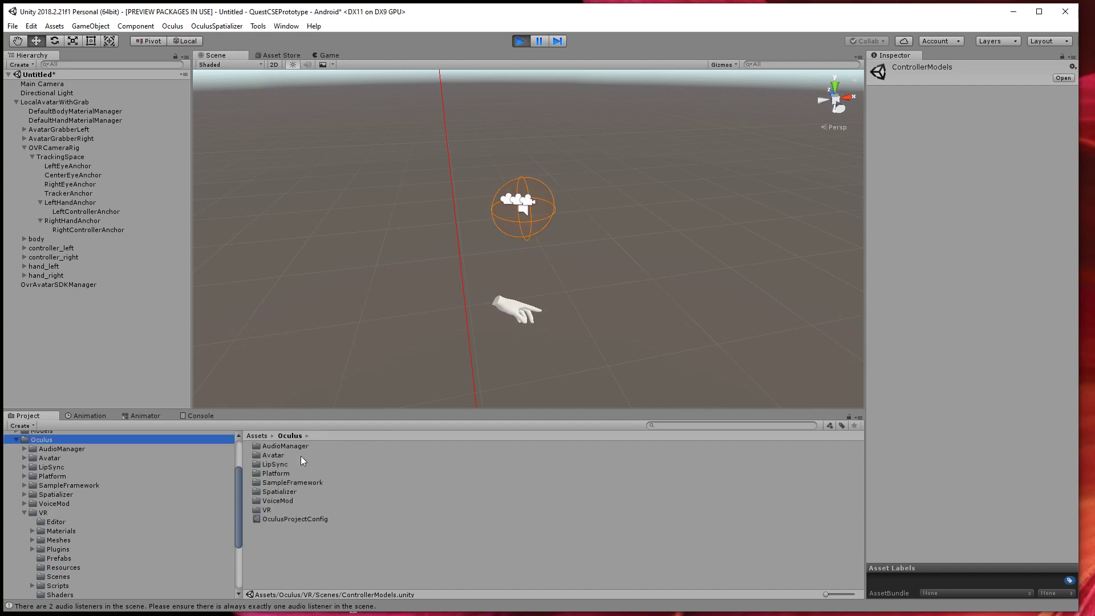
left_click(842, 426)
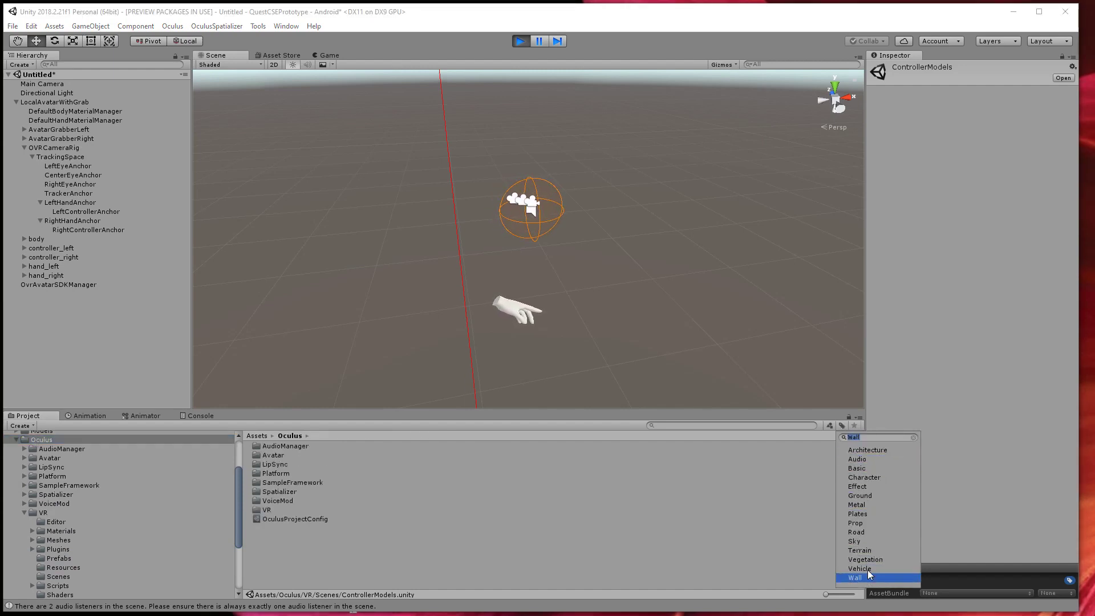
left_click(831, 426)
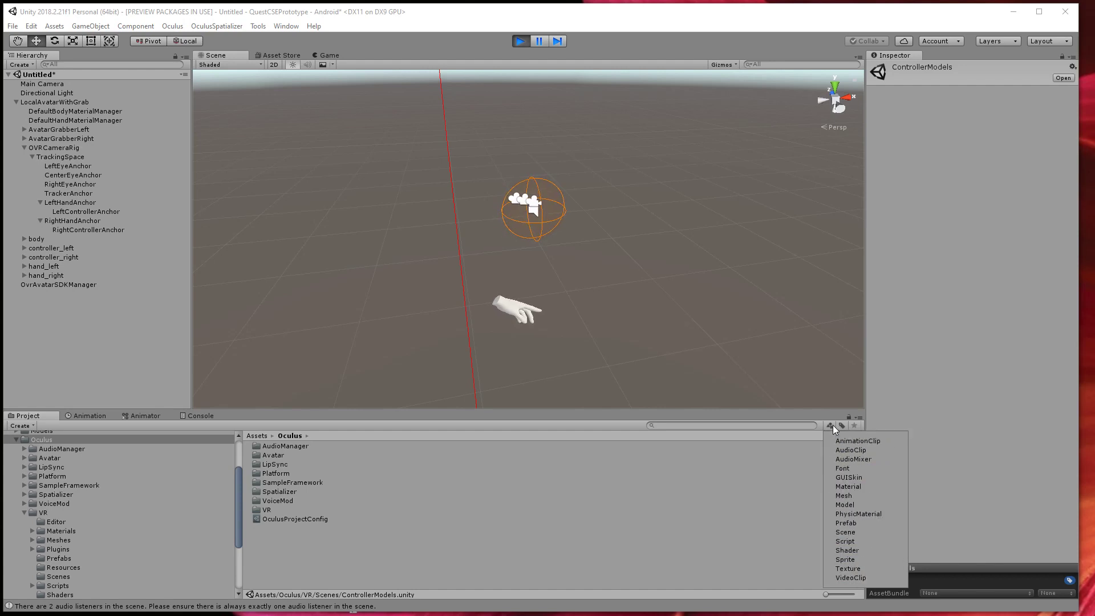
left_click(841, 533)
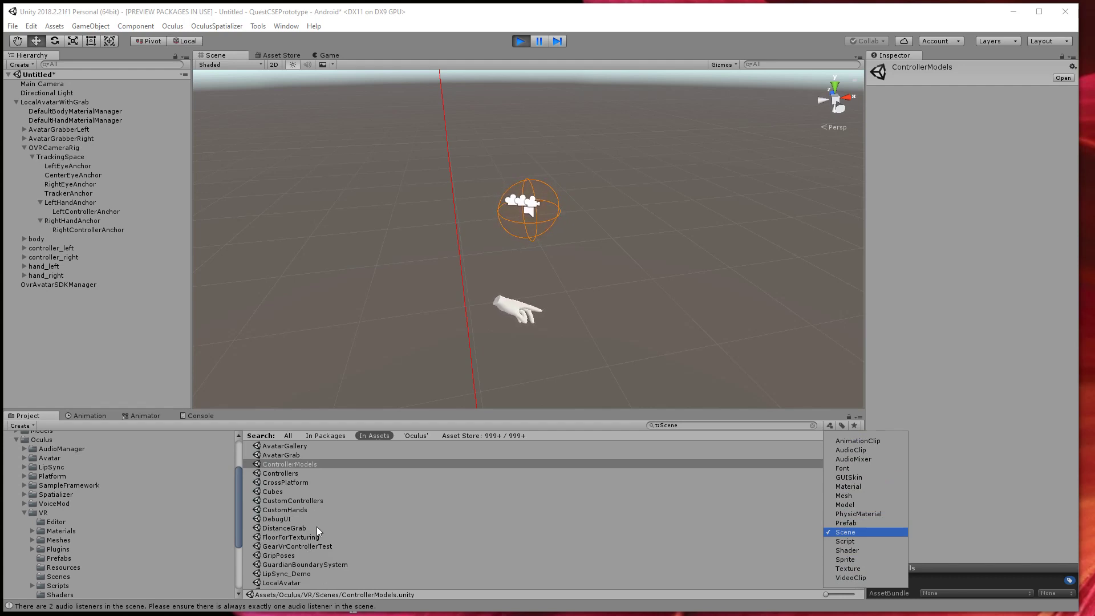
Look through the filtered scene assets and select RedBallGreenBall to check which folder it is in
scroll(304, 536, "down", 4)
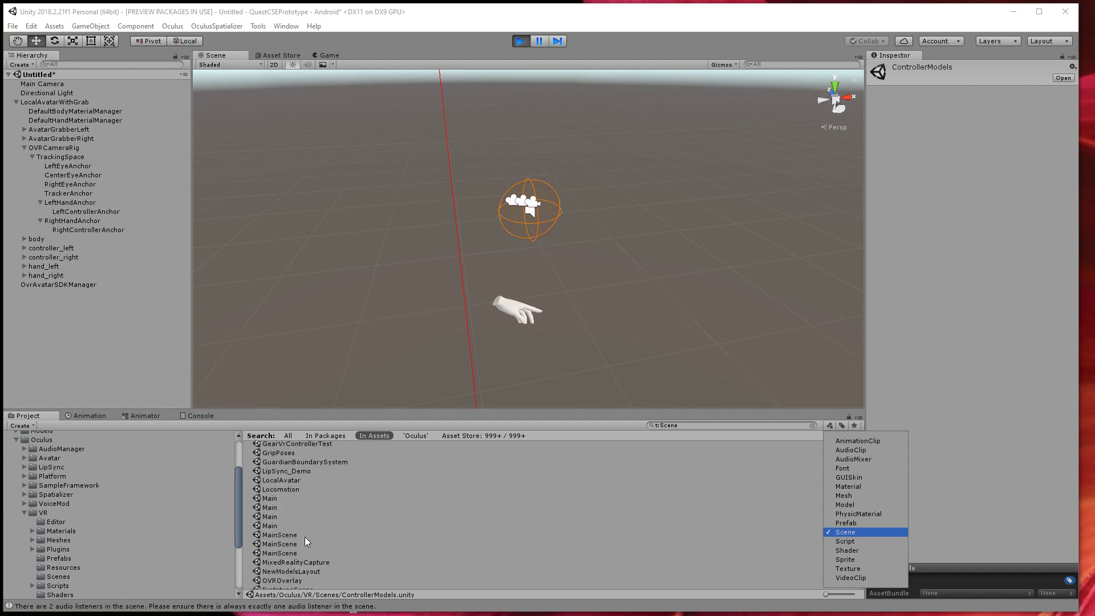
scroll(304, 536, "down", 4)
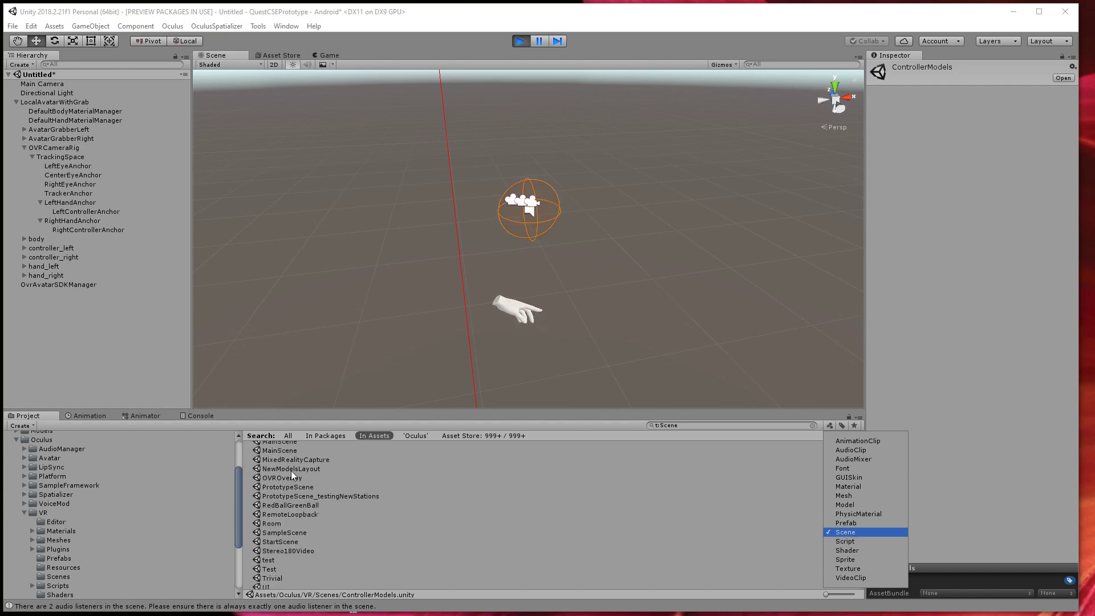
scroll(303, 522, "down", 1)
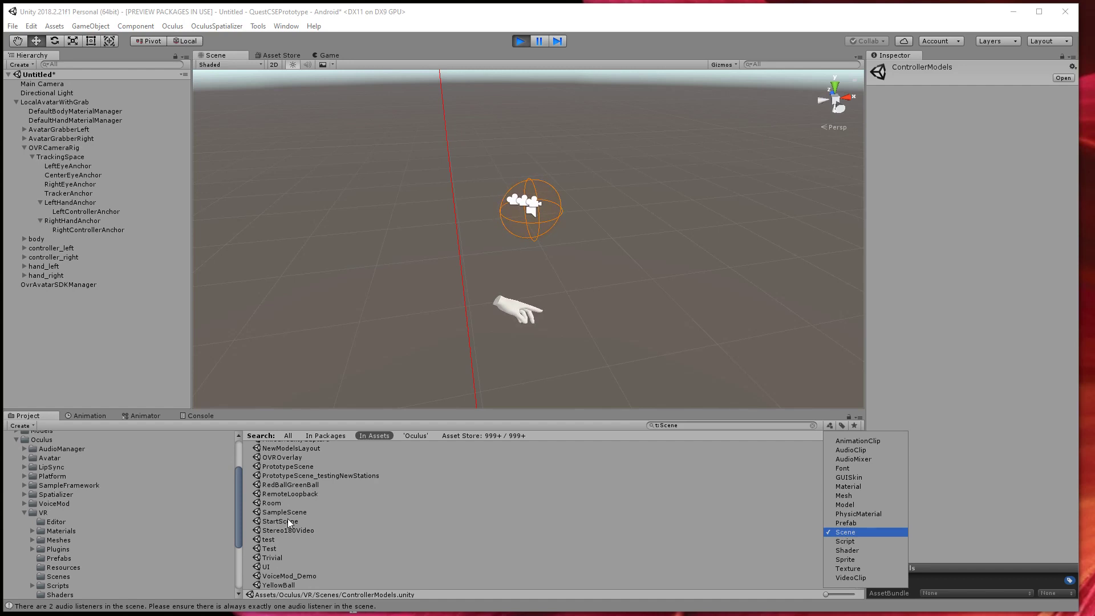
left_click(292, 484)
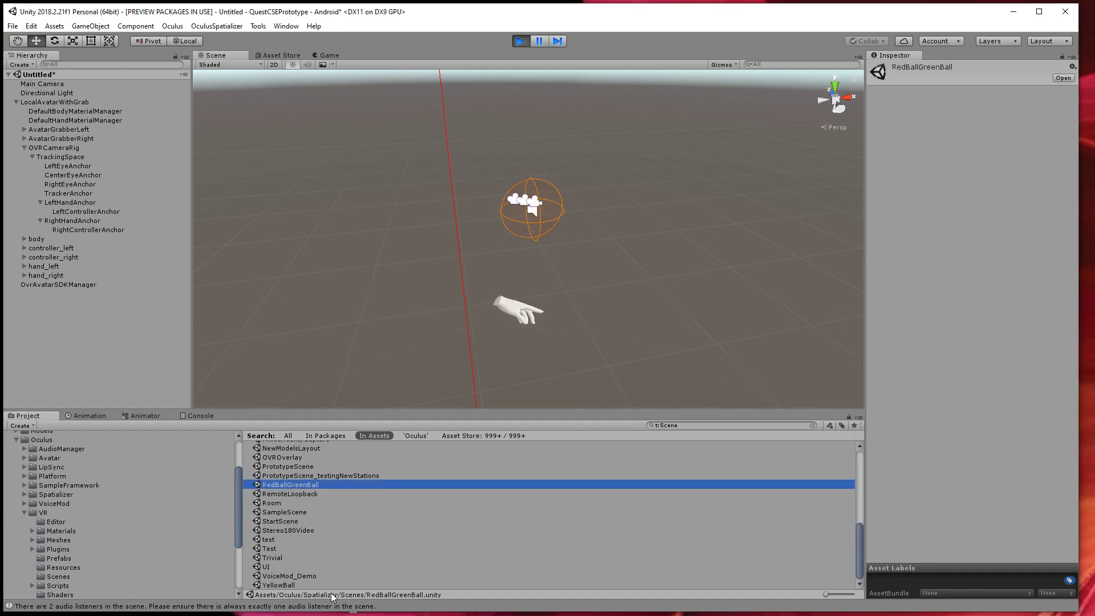
scroll(96, 521, "down", 2)
scroll(96, 520, "up", 4)
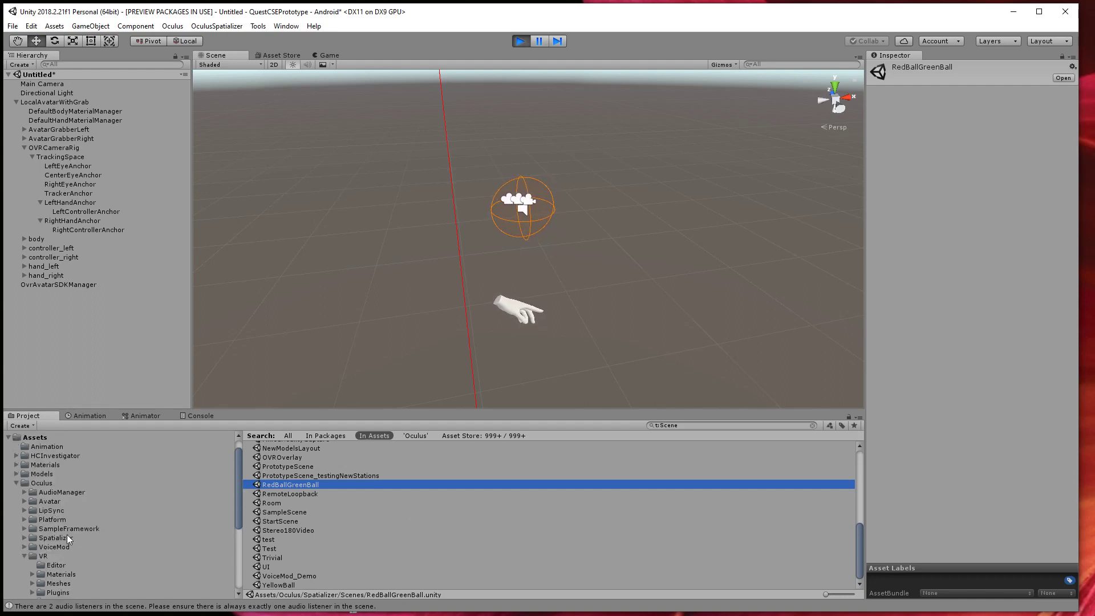
scroll(429, 524, "up", 5)
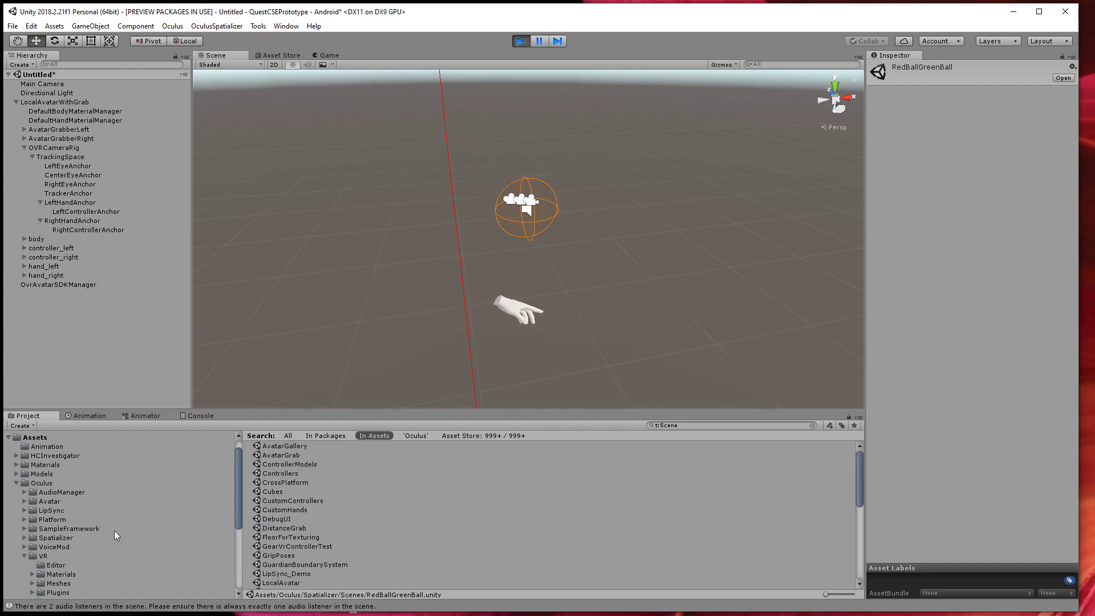
Open the Scenes folder inside the Oculus VR folder to view its sample scenes
scroll(88, 528, "down", 3)
left_click(37, 488)
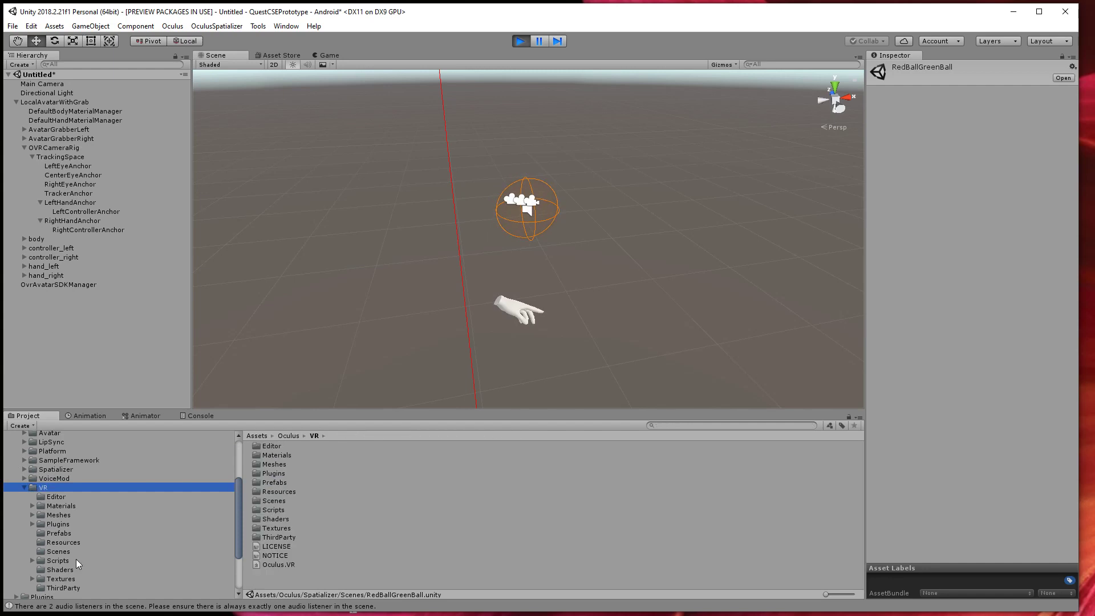
left_click(58, 551)
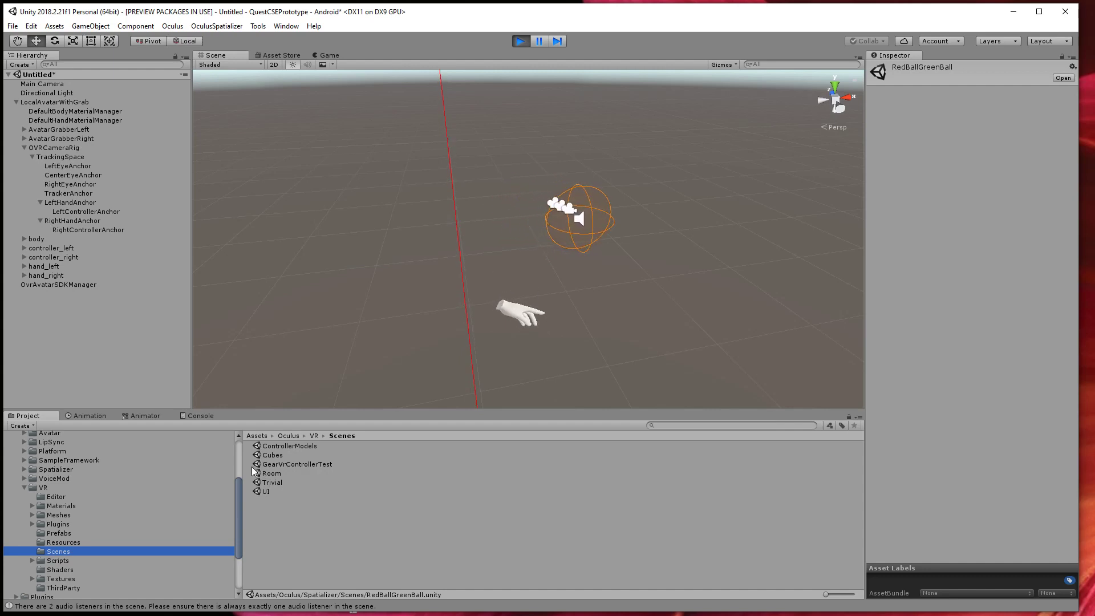
Stop play mode and collapse the LocalAvatarWithGrab object in the scene hierarchy
left_click(519, 41)
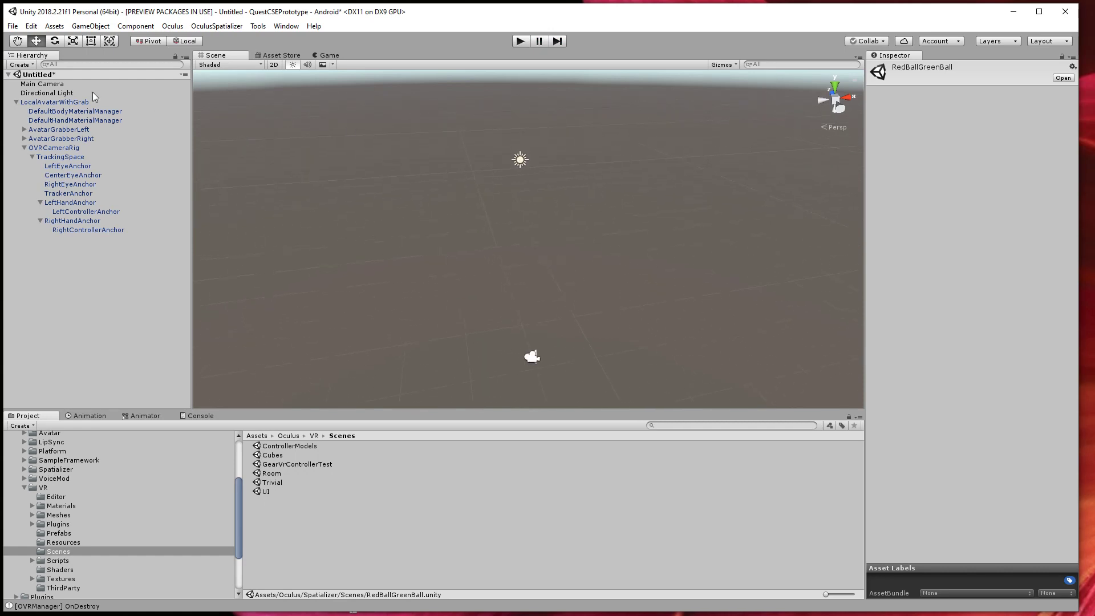
left_click(17, 102)
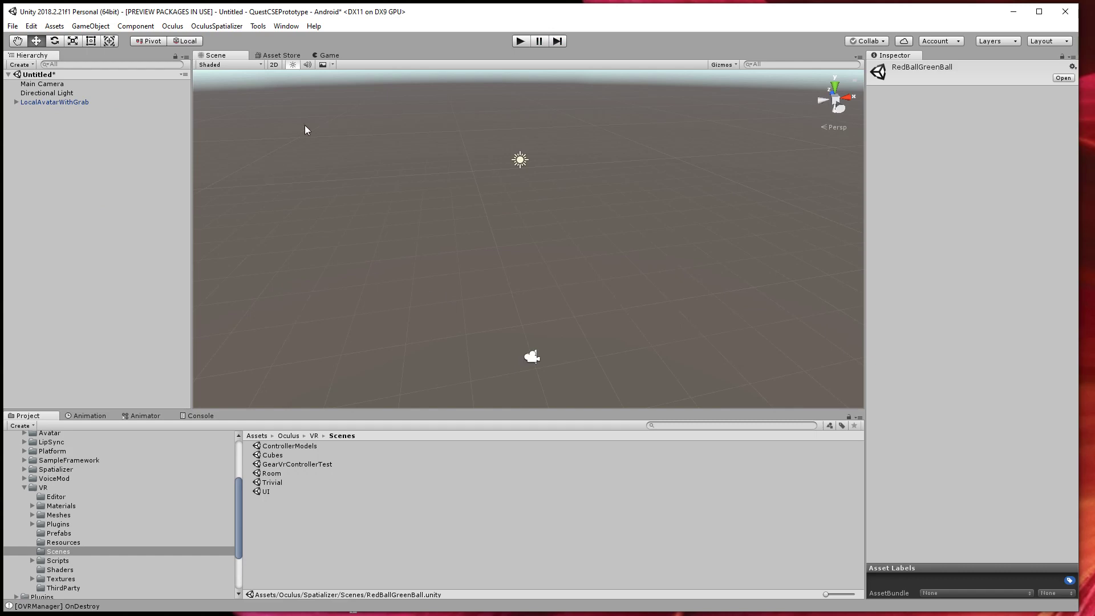
View the Oculus Integration page in the Asset Store, and open the Package Manager to show the ProGrids package details
left_click(281, 56)
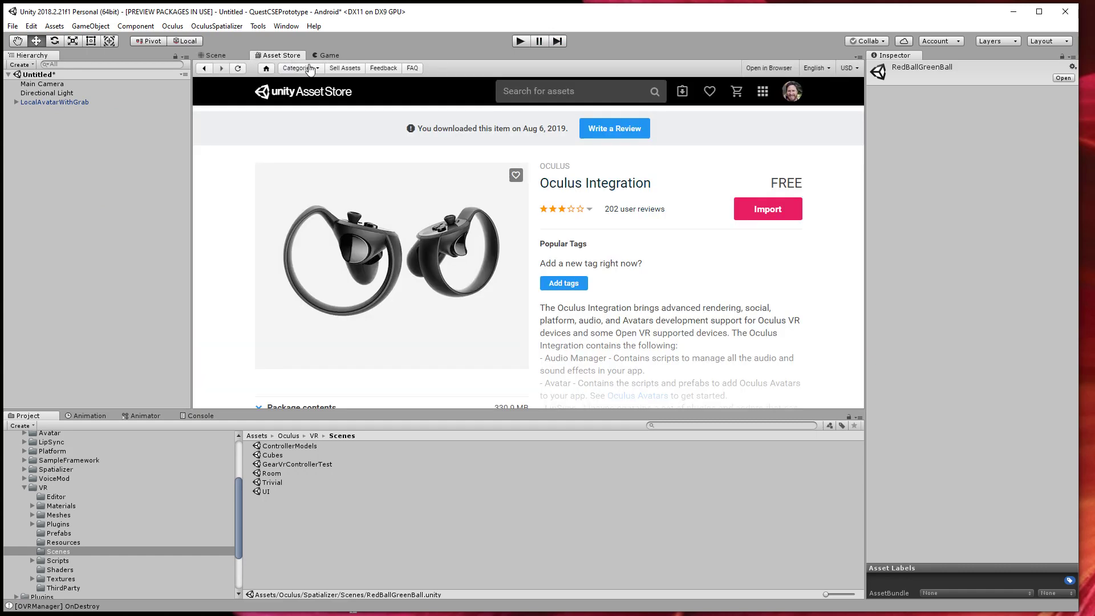
left_click(283, 27)
left_click(310, 101)
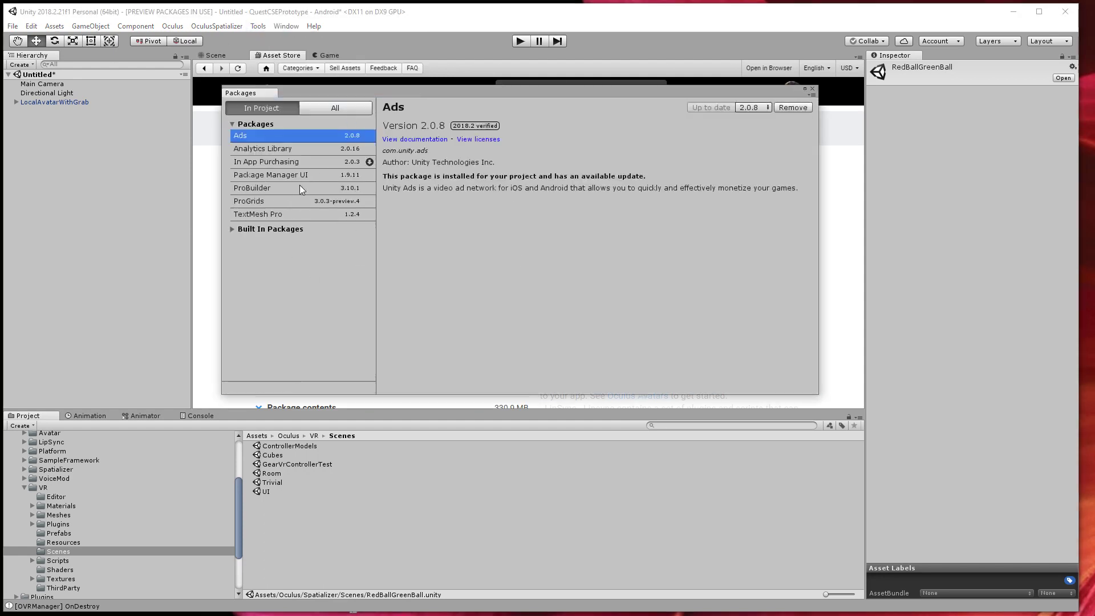
left_click(253, 203)
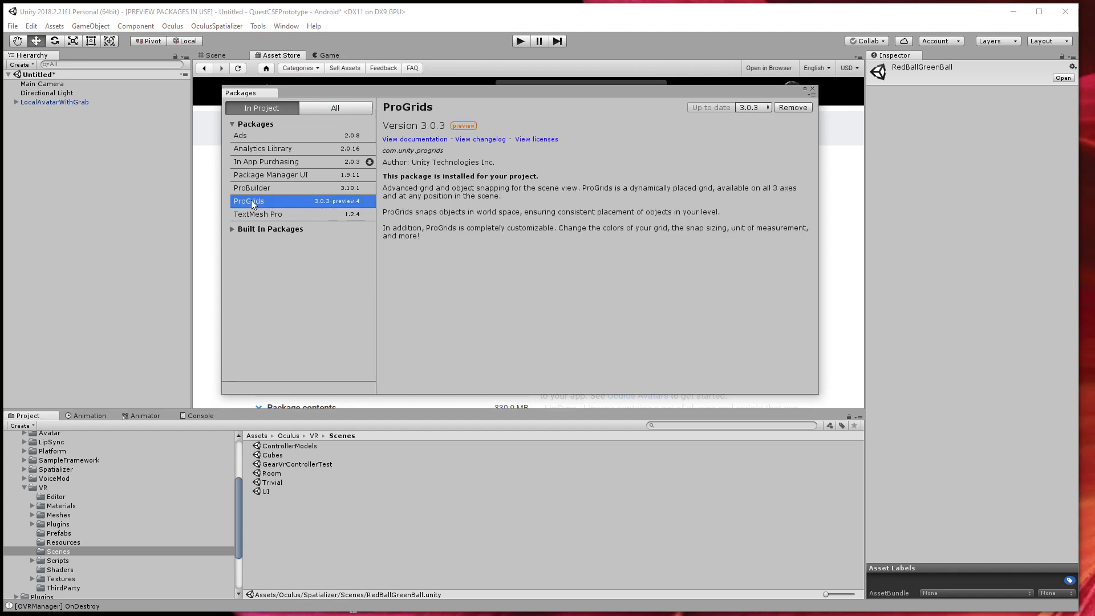